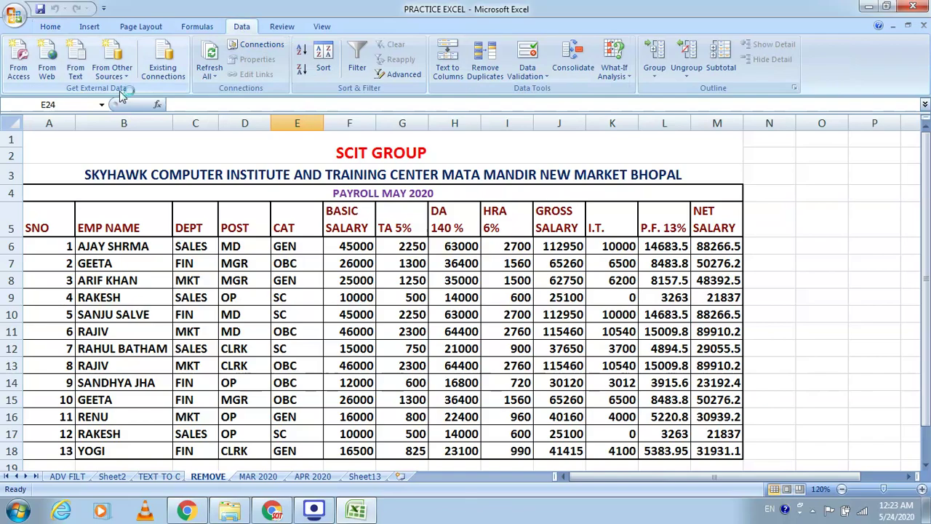
key("super+plus")
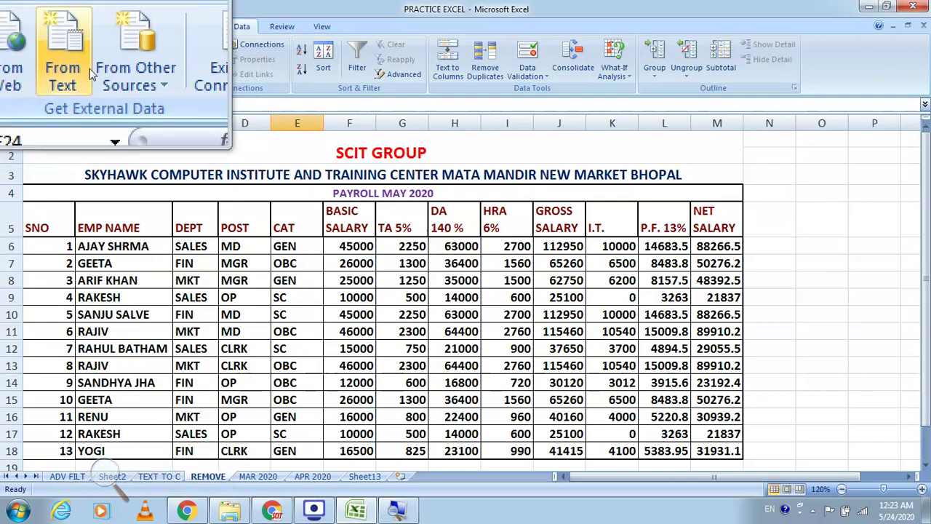
key("super+Escape")
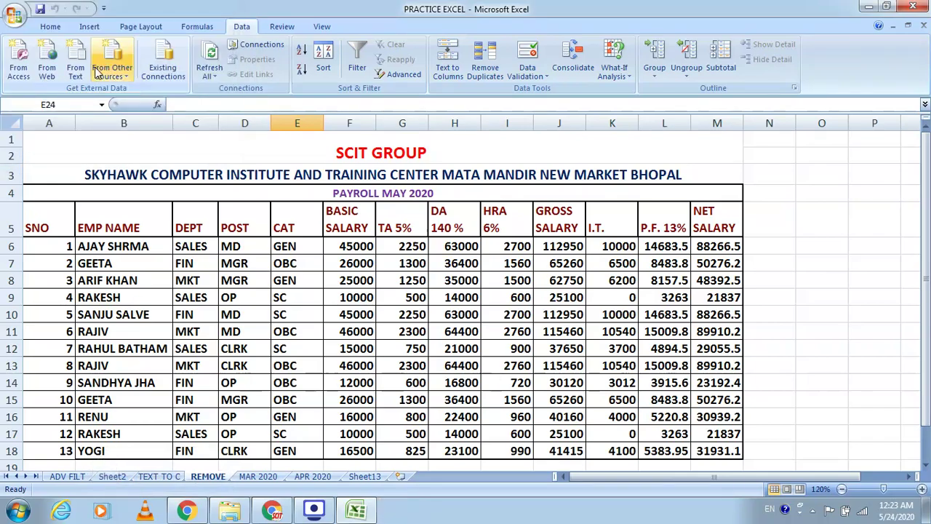
On Sheet13, start an Access data import at cell D7 using the scit database as the source
left_click(364, 475)
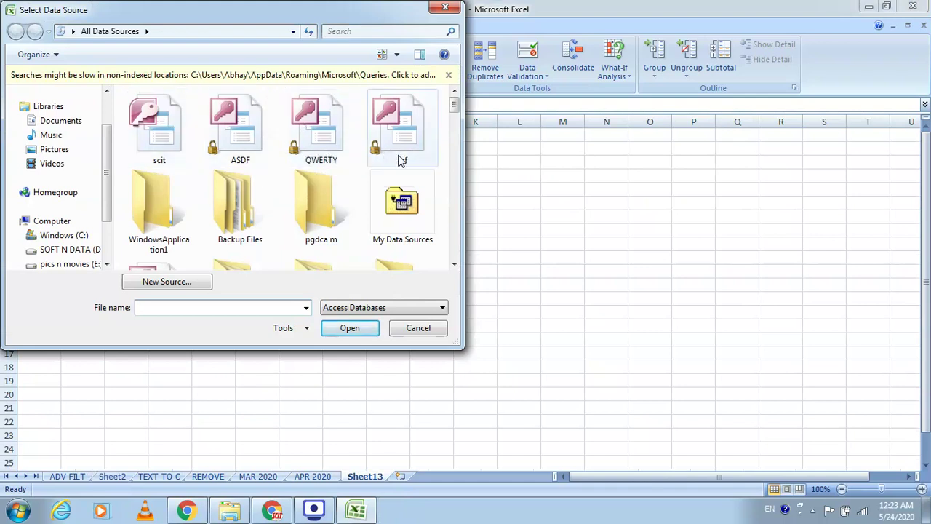
left_click(164, 132)
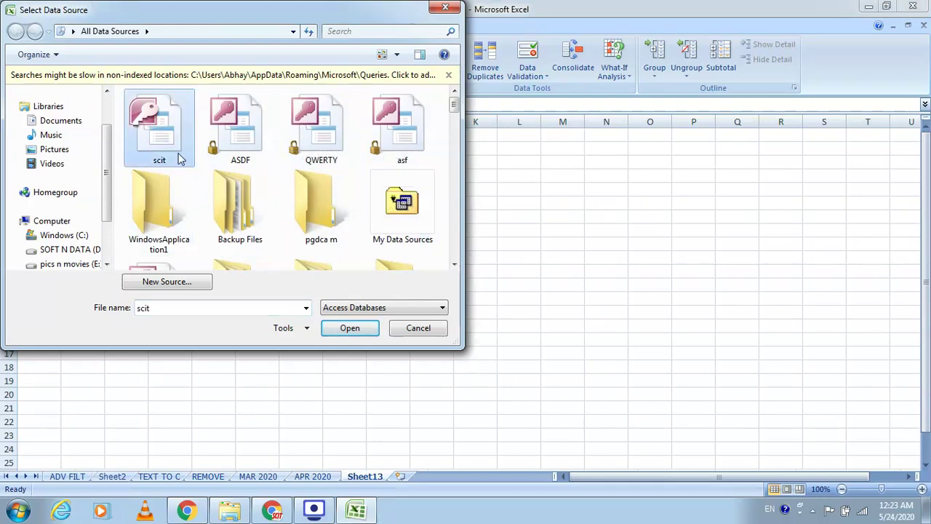
left_click(418, 328)
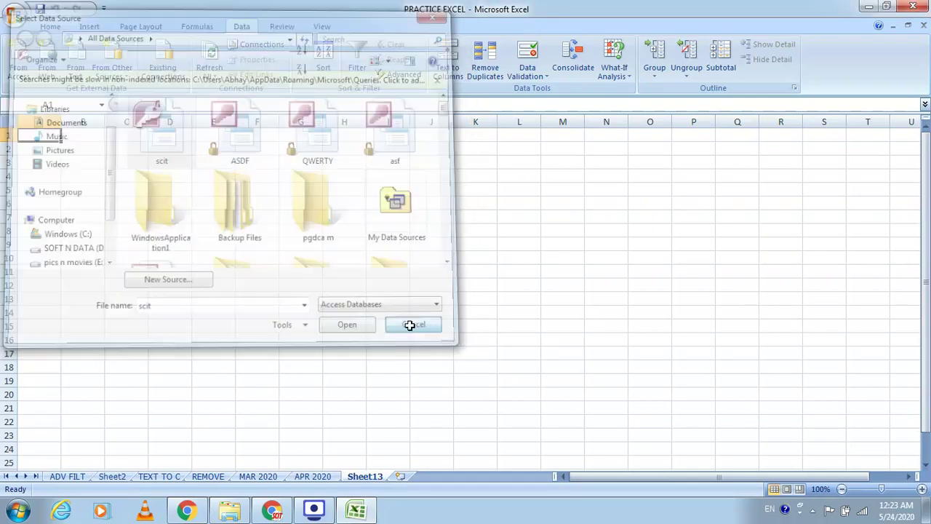
left_click(160, 216)
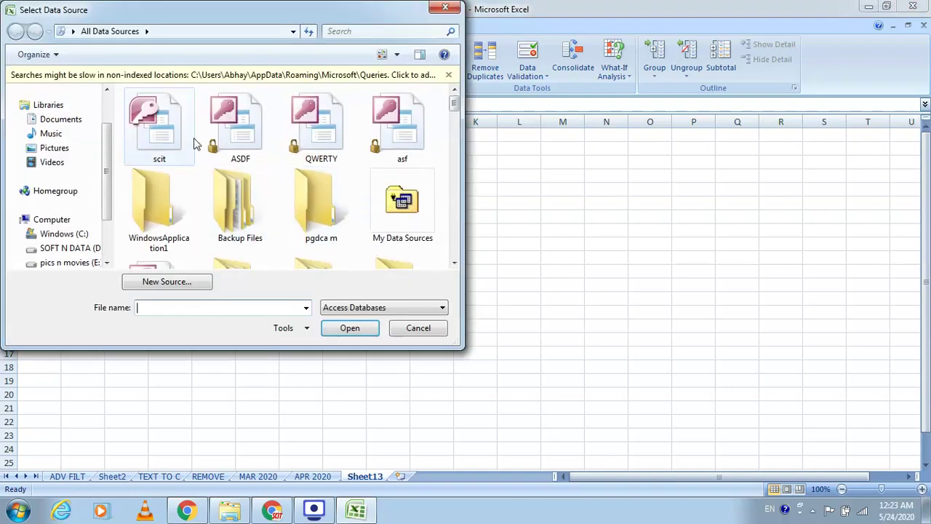
left_click(189, 163)
left_click(350, 328)
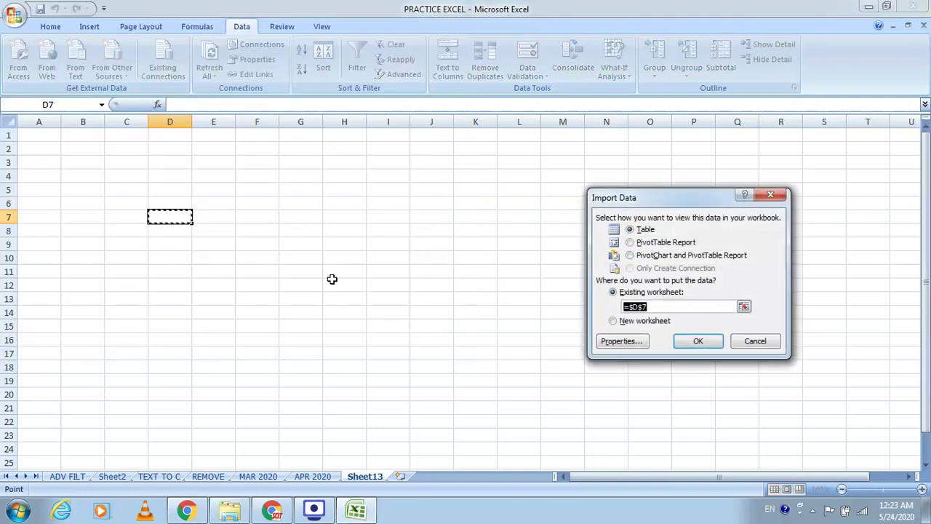
Place the imported scit data as a table in the existing worksheet at Sheet13 cell D7
left_click_drag(643, 202, 459, 171)
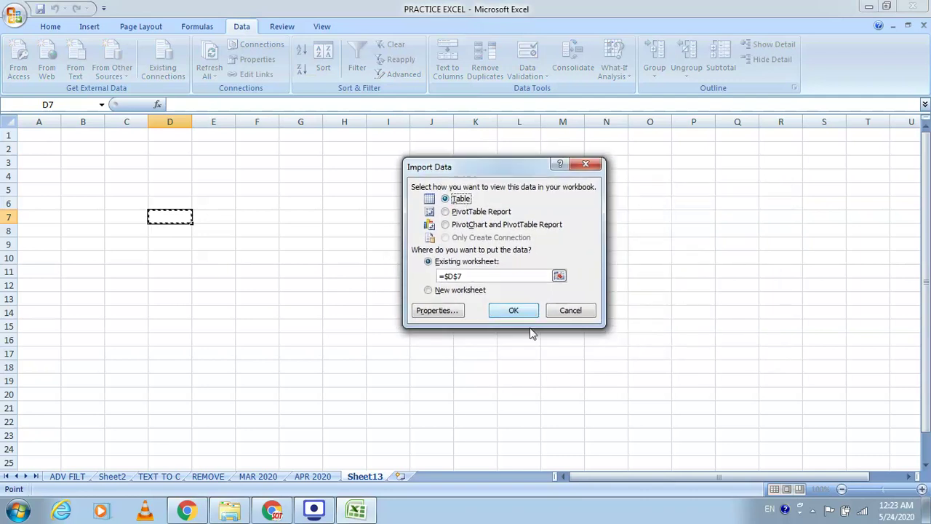
left_click(559, 276)
left_click(166, 219)
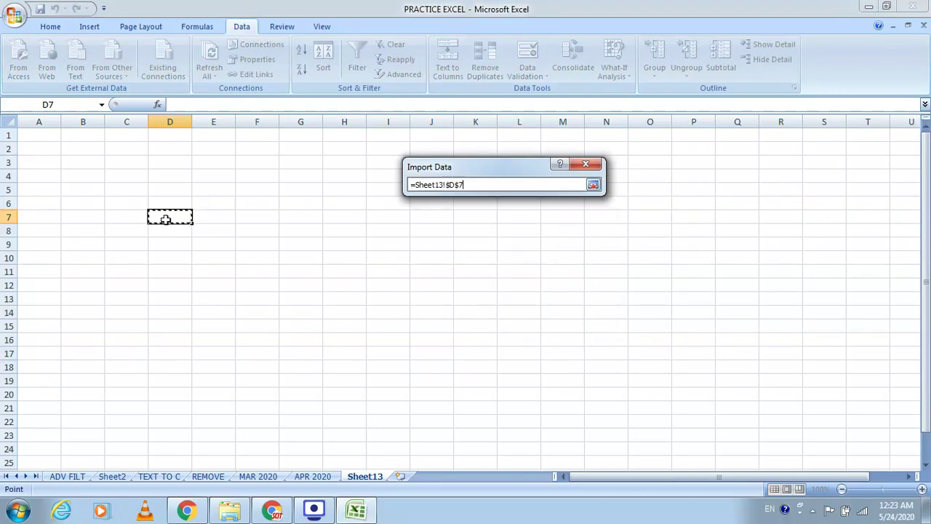
left_click(592, 186)
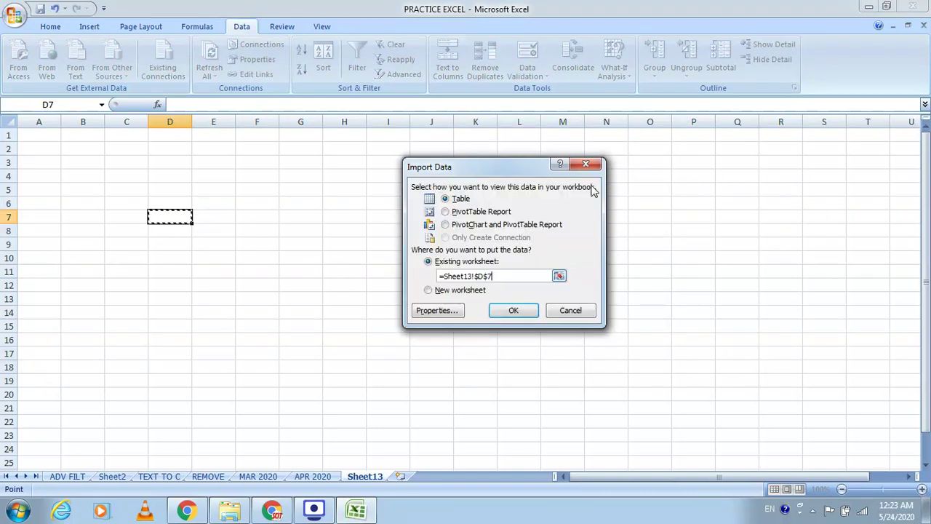
left_click(514, 311)
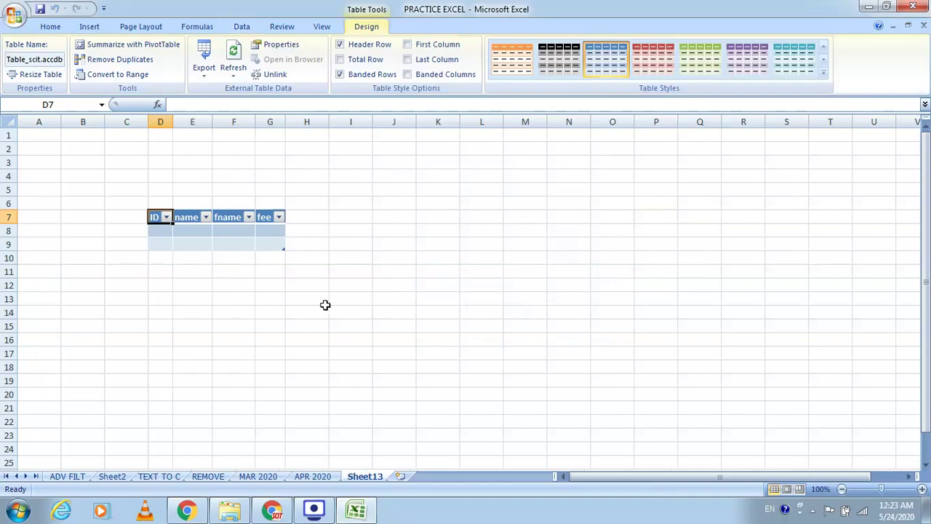
Import the ASDF existing connection as a table in the current worksheet at cell H13
left_click(324, 305)
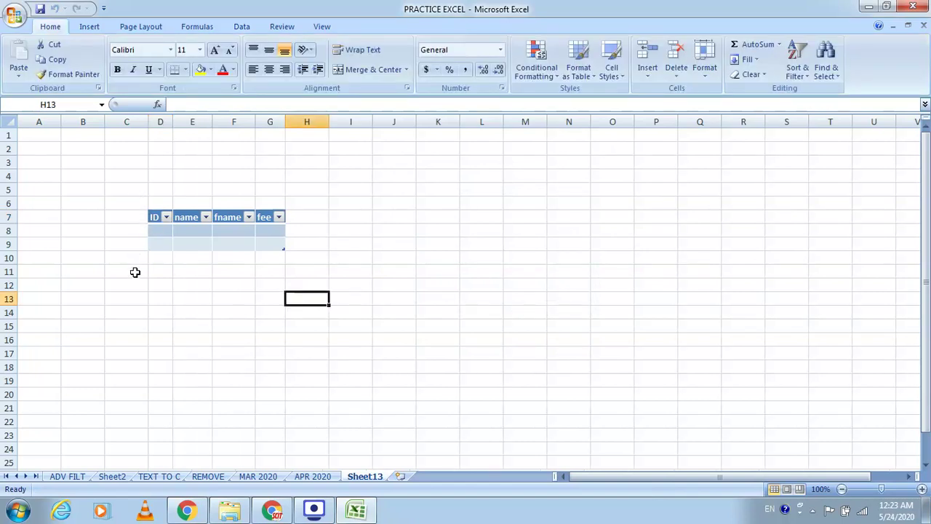
key("super+plus")
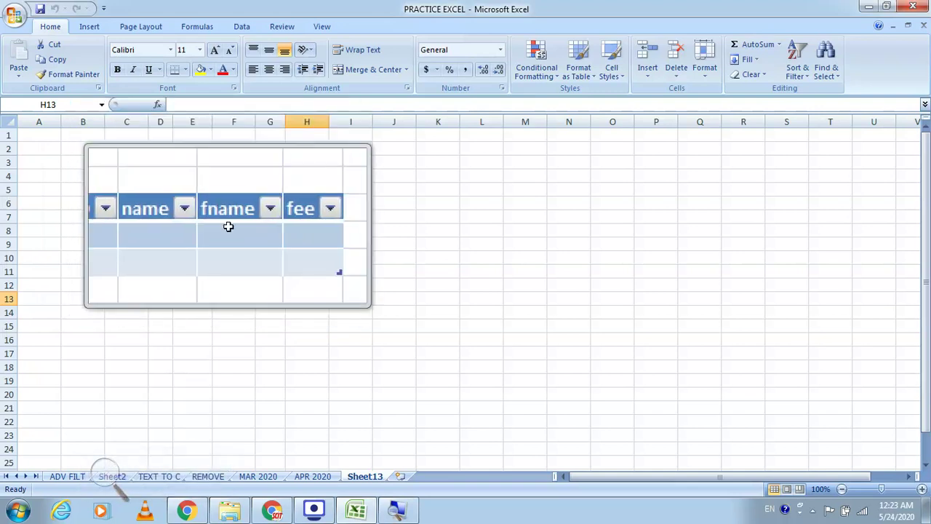
left_click(232, 27)
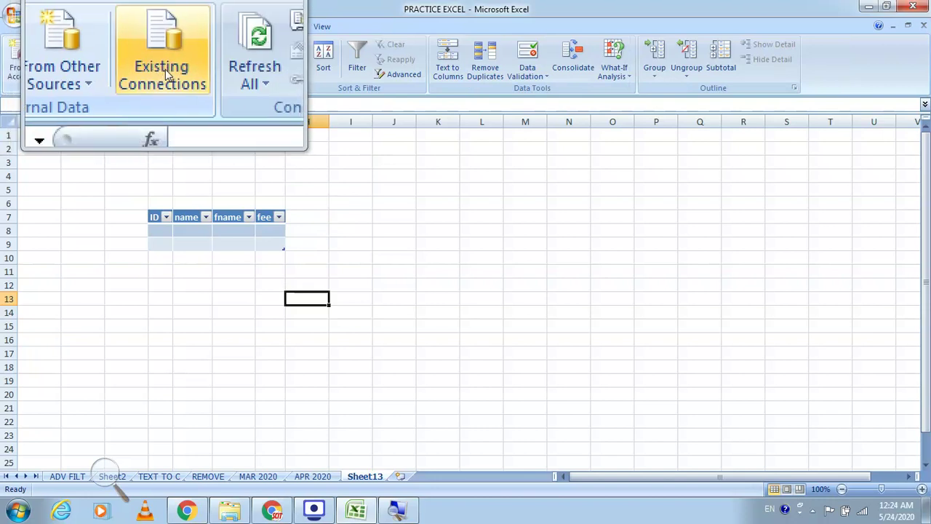
left_click(165, 69)
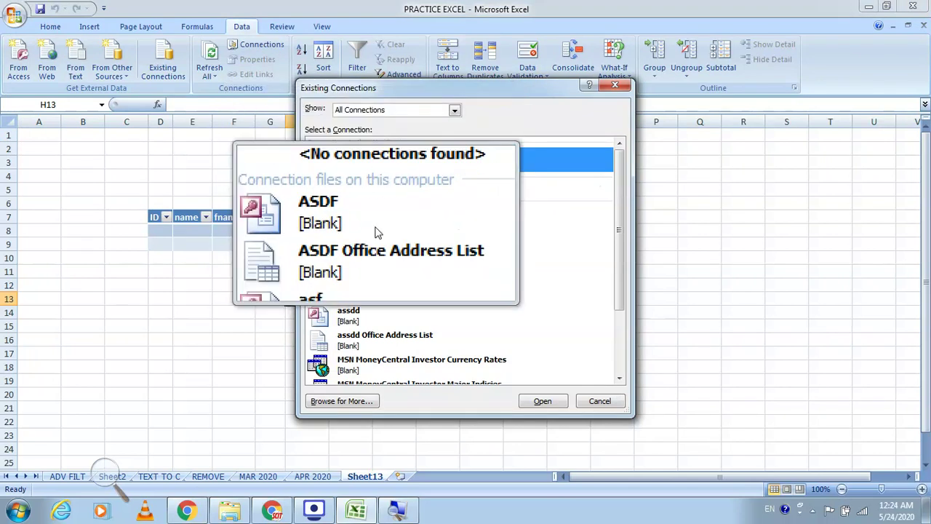
left_click(350, 223)
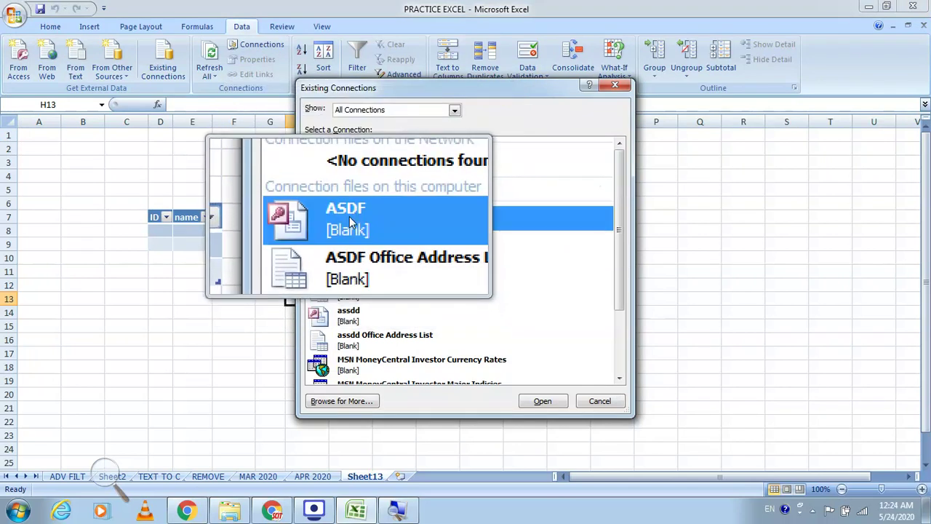
left_click(529, 402)
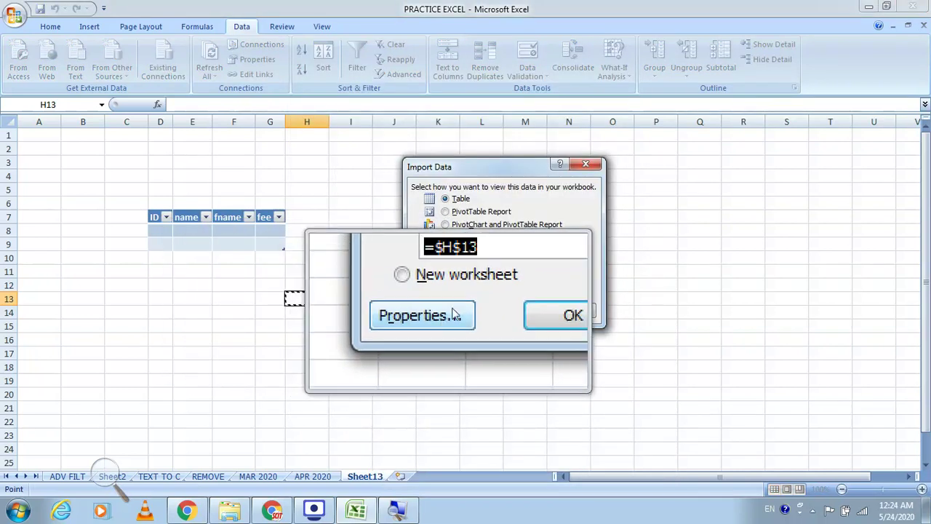
left_click(514, 309)
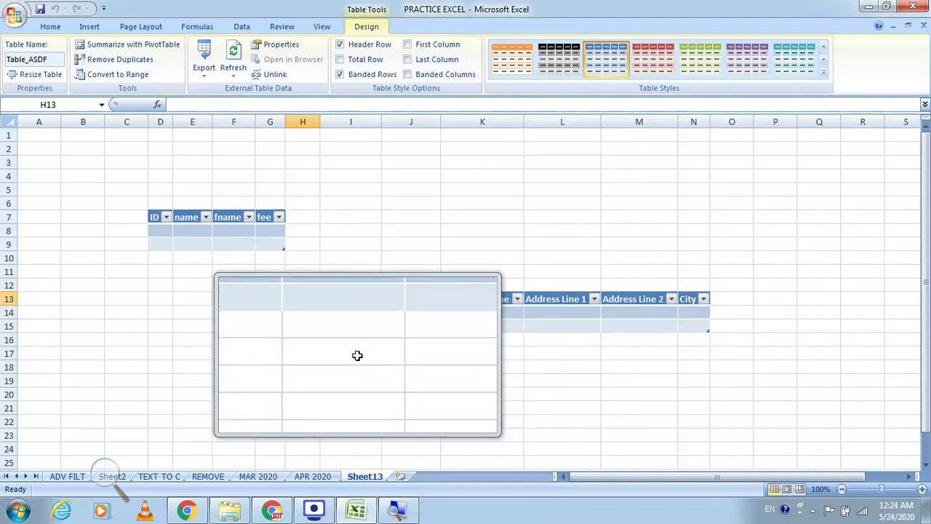
key("super+Escape")
Review the list of data connections used in this workbook and close it
left_click_drag(114, 206, 734, 368)
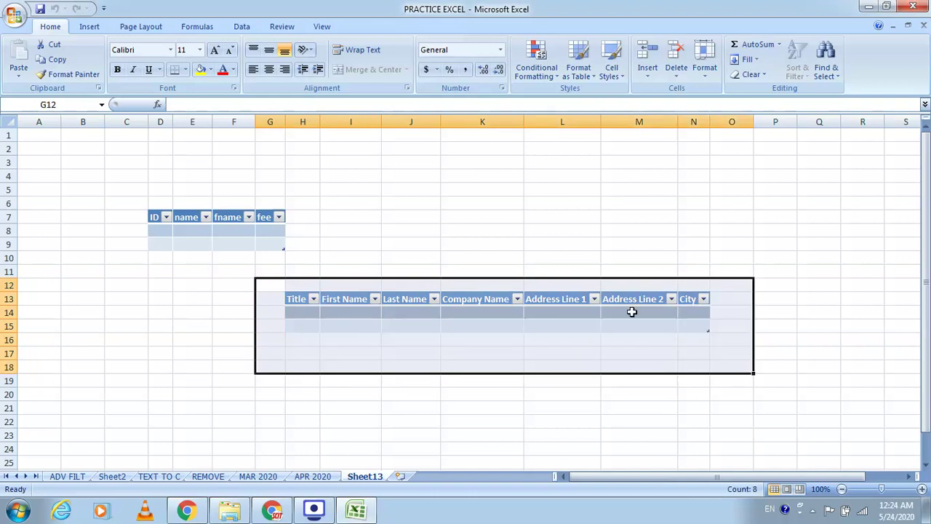
left_click(240, 27)
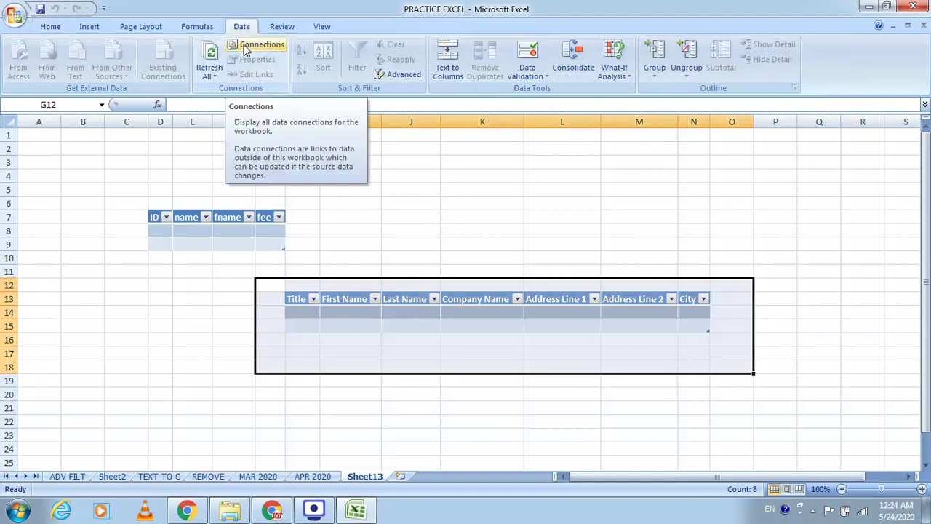
left_click(244, 48)
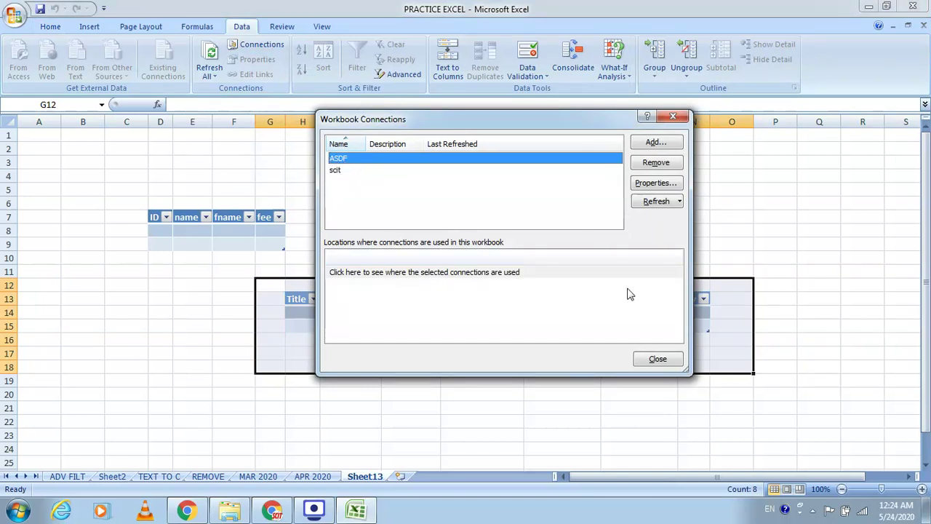
left_click(658, 359)
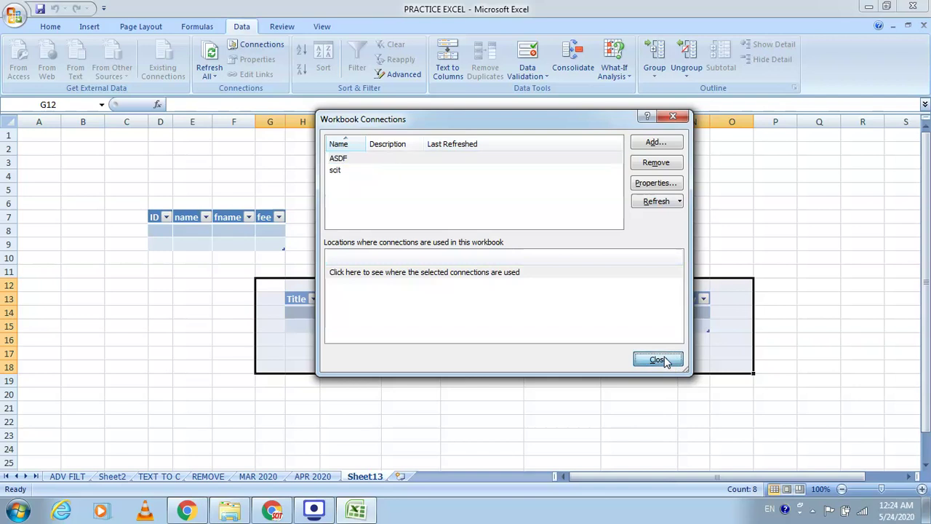
Delete rows 5 to 20 on Sheet13 to remove both imported tables
left_click_drag(83, 194, 722, 402)
left_click_drag(4, 189, 11, 396)
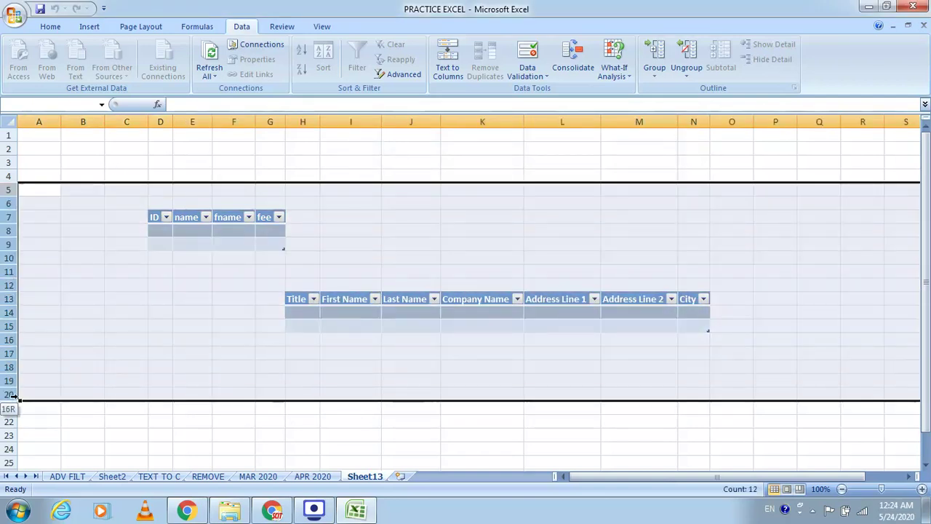
right_click(4, 272)
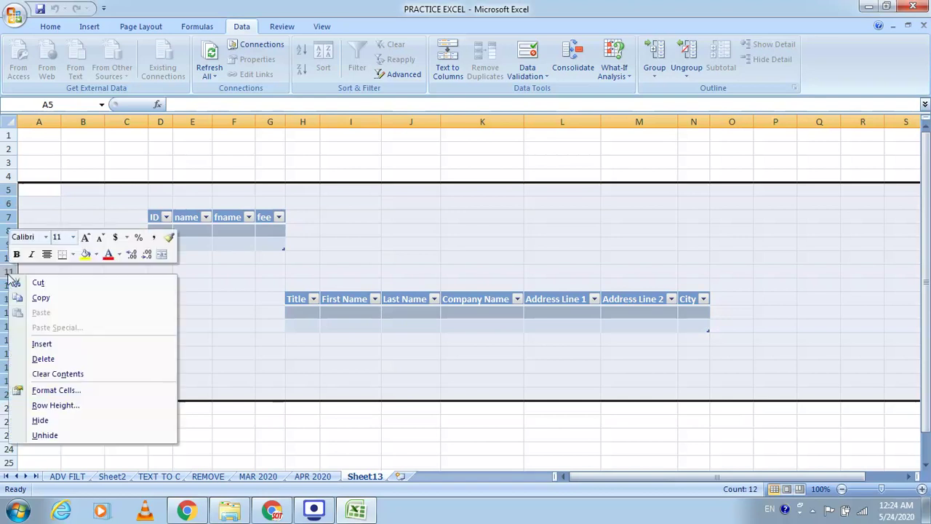
left_click(55, 357)
left_click(402, 284)
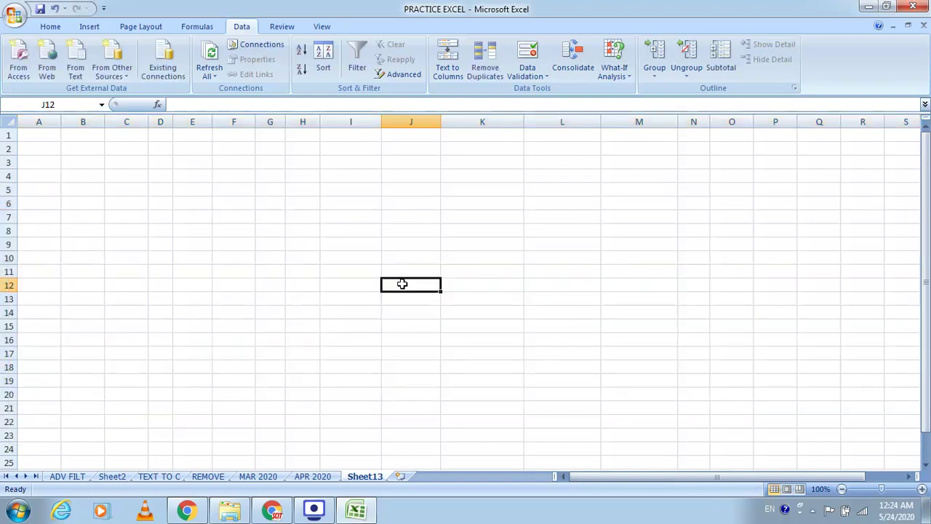
left_click(491, 158)
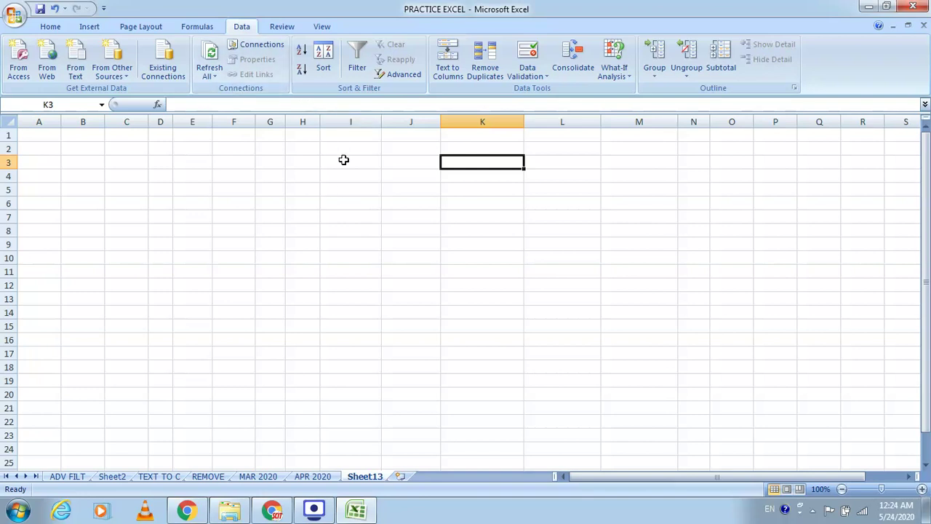
Sort the payroll table on the ADV FILT sheet by SNO in descending order and back to ascending order
key("super+plus")
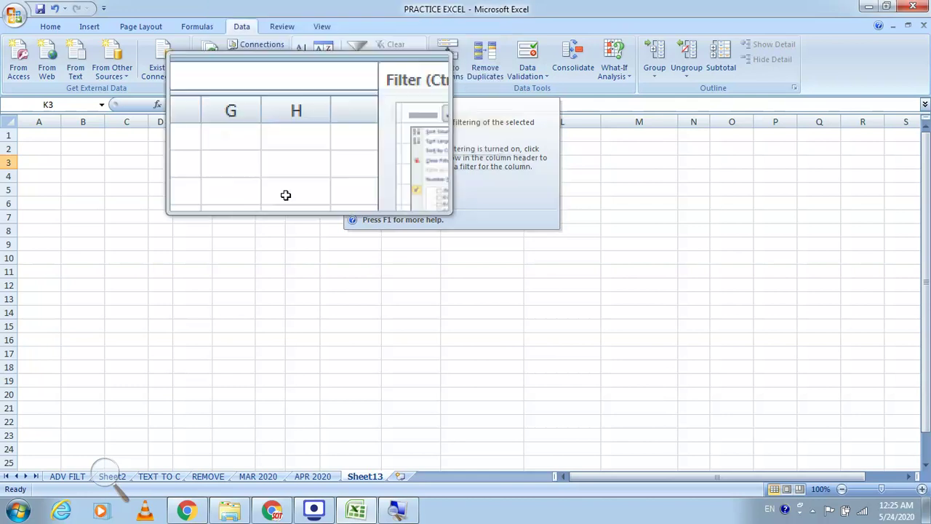
left_click(68, 476)
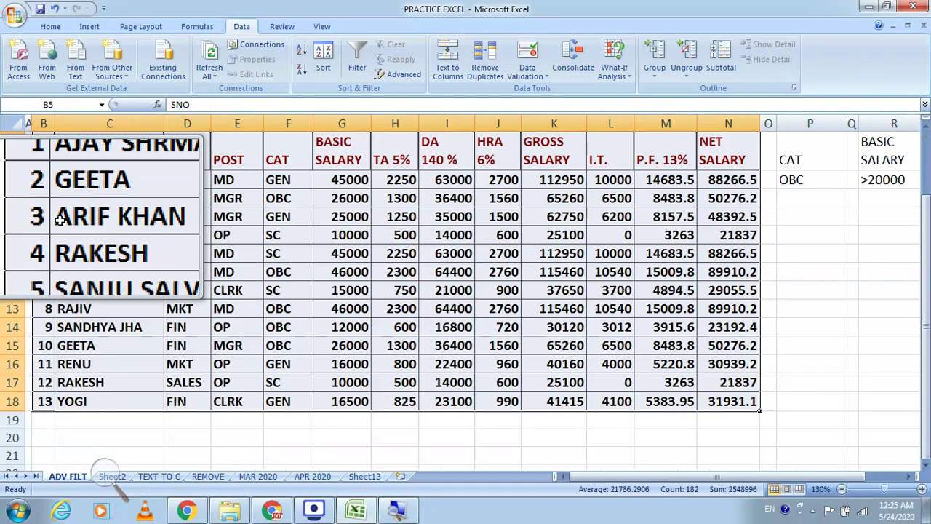
key("super+Escape")
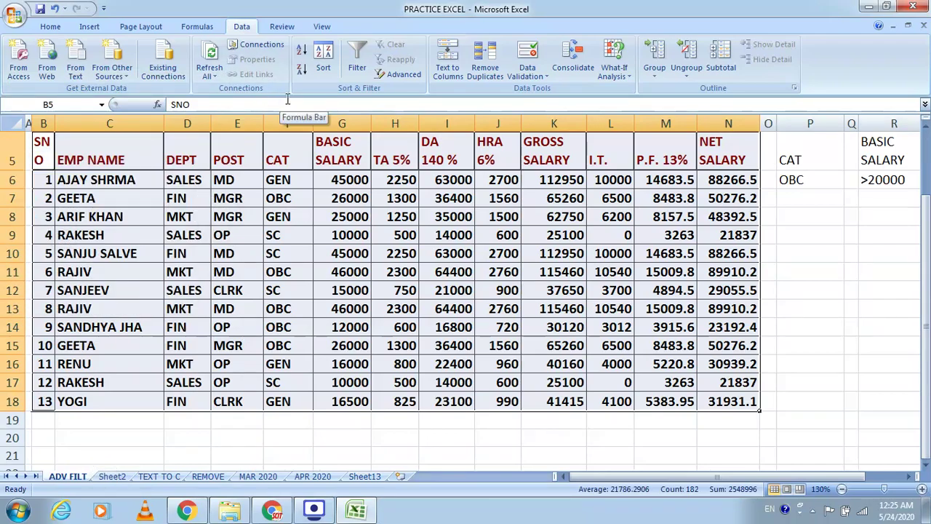
key("super+plus")
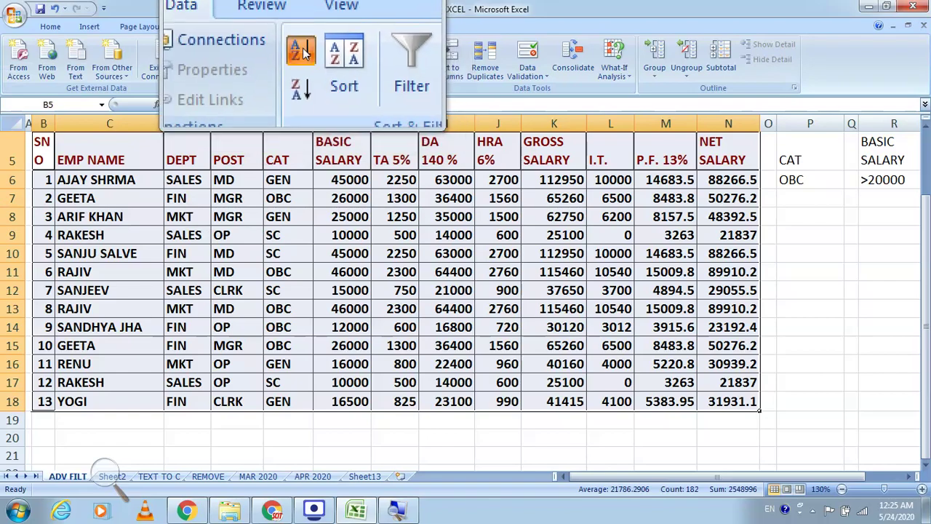
left_click(298, 69)
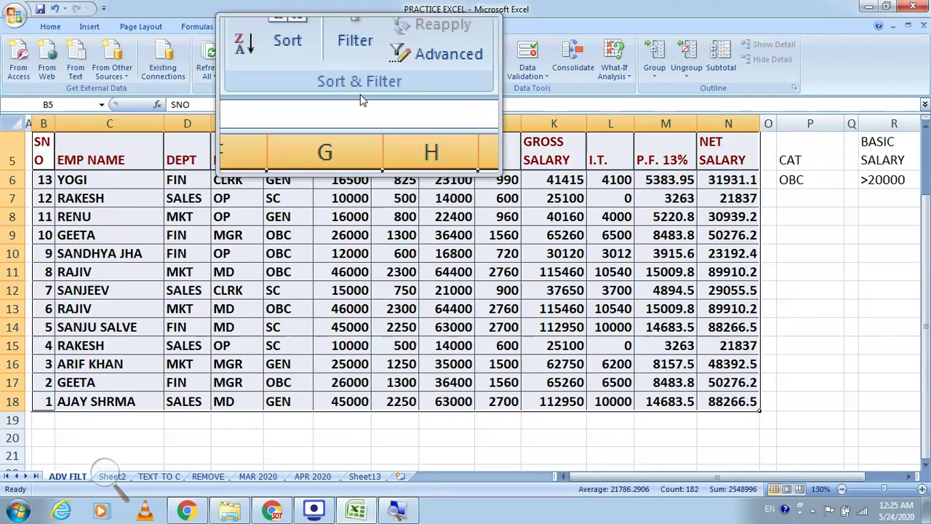
left_click(300, 49)
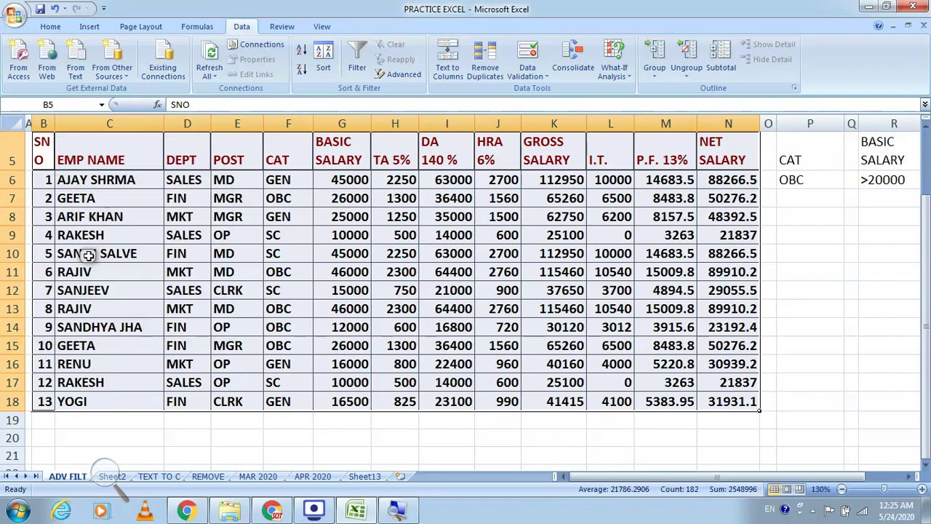
Sort the payroll table by the POST column on values in A to Z order
left_click(324, 58)
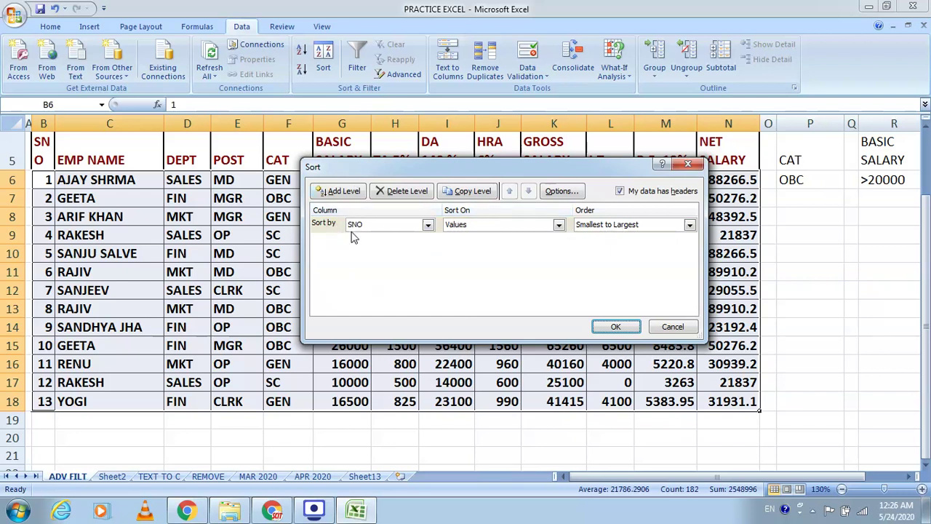
key("super+plus")
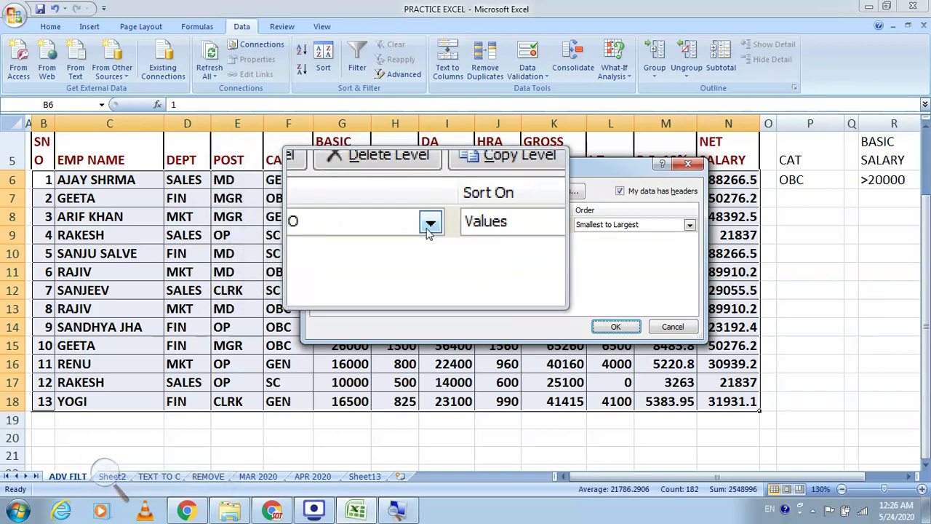
left_click(429, 224)
left_click(379, 267)
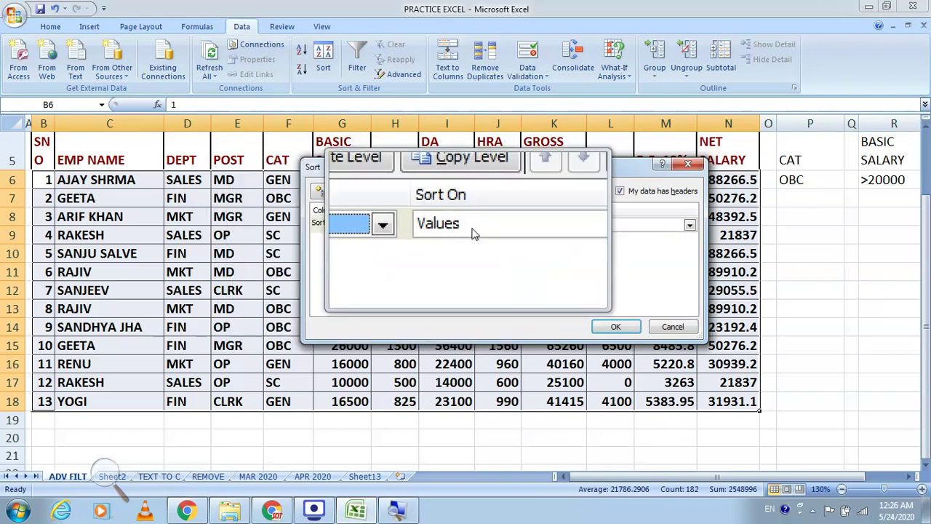
left_click(488, 231)
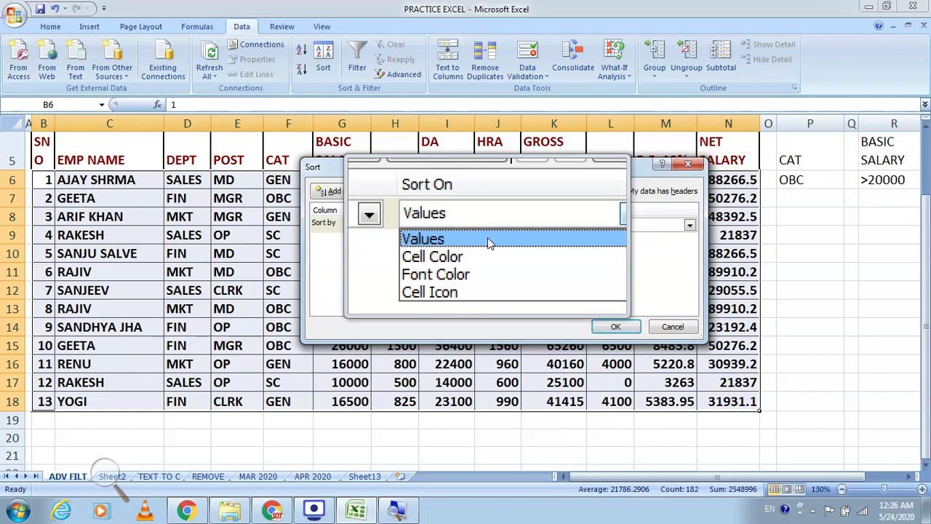
left_click(489, 230)
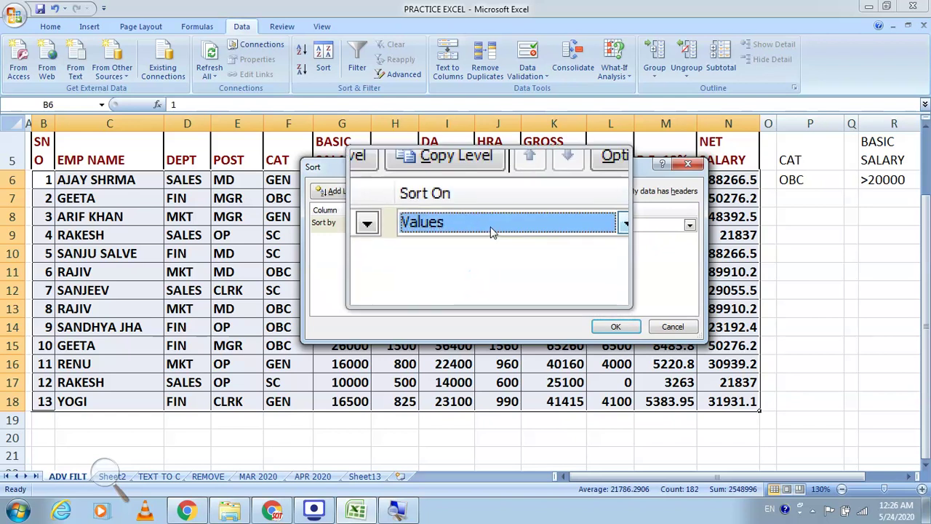
left_click(599, 227)
left_click(601, 233)
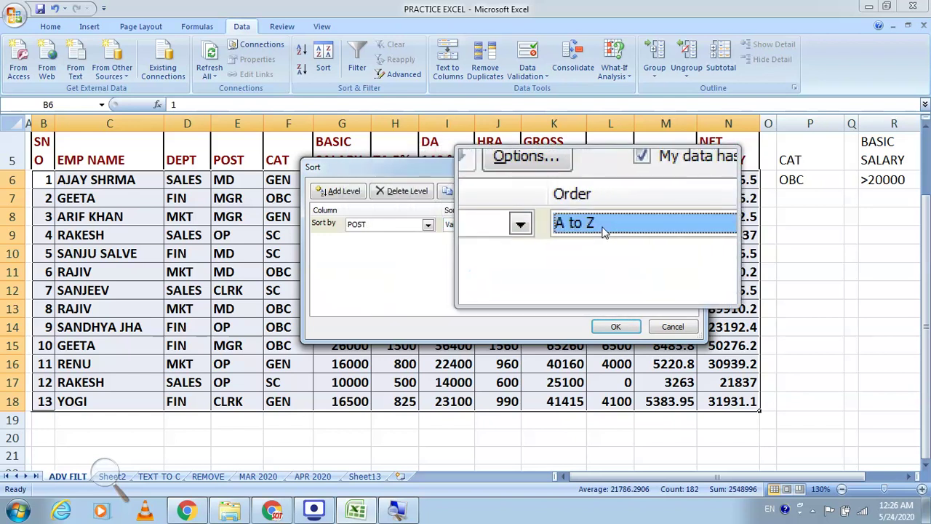
left_click(602, 331)
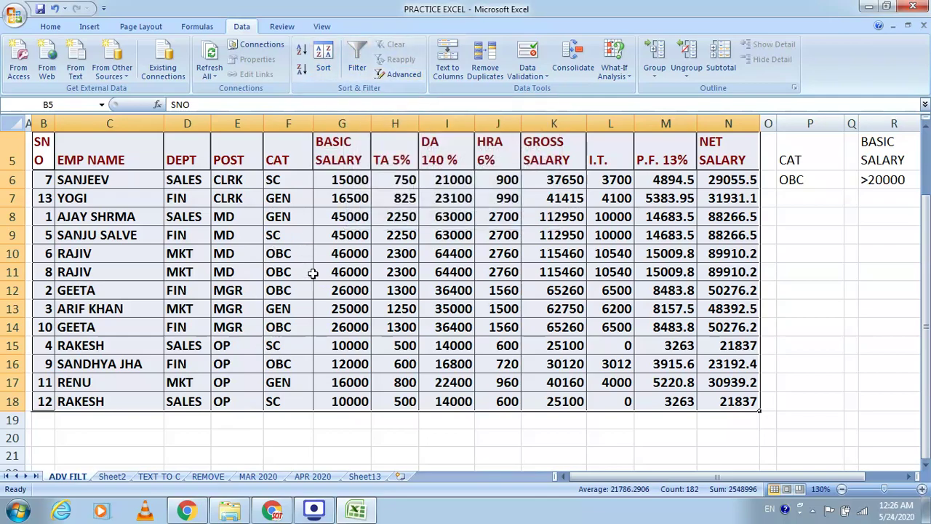
left_click(458, 214)
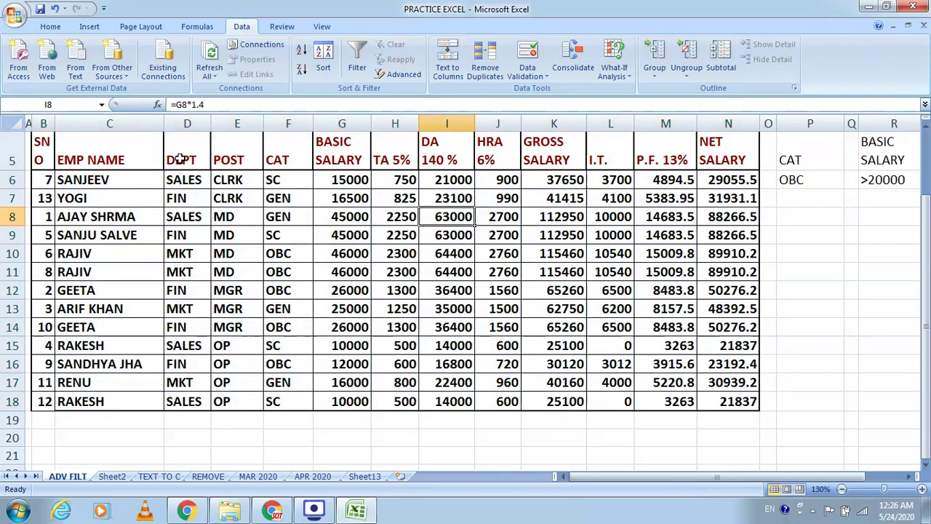
Turn on filtering for the payroll table and filter the POST column to show only MD
left_click_drag(40, 150, 720, 400)
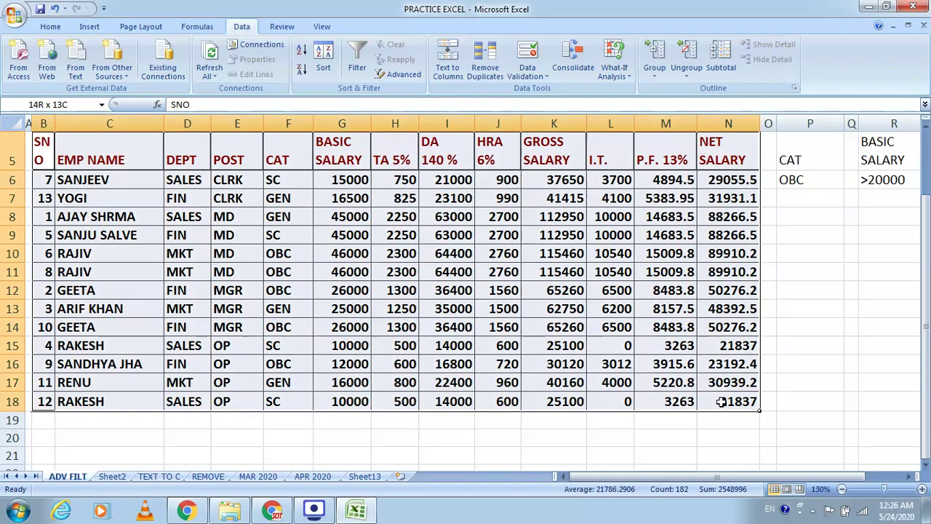
left_click(357, 58)
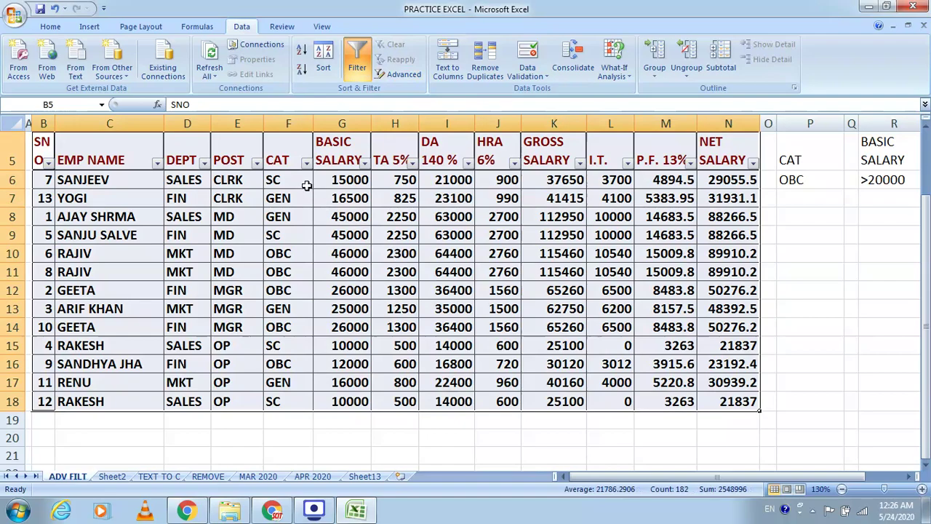
key("super+plus")
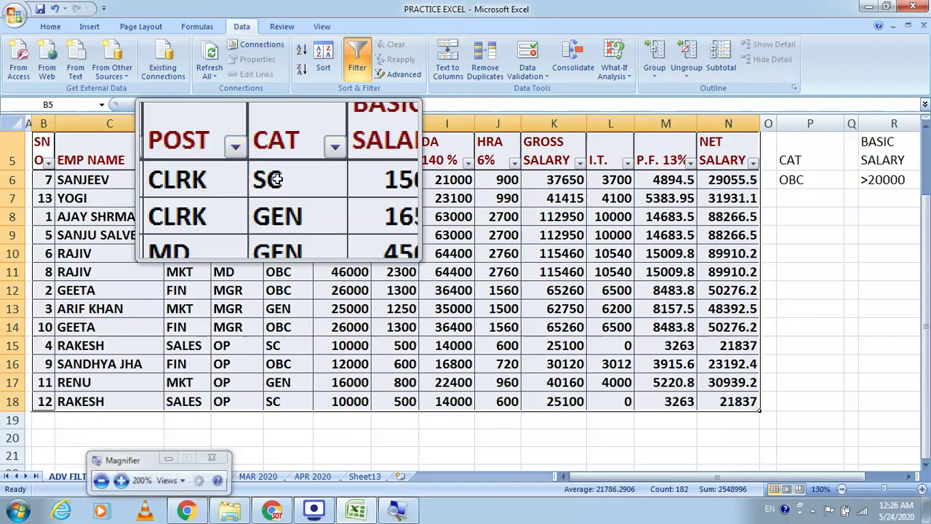
left_click(256, 162)
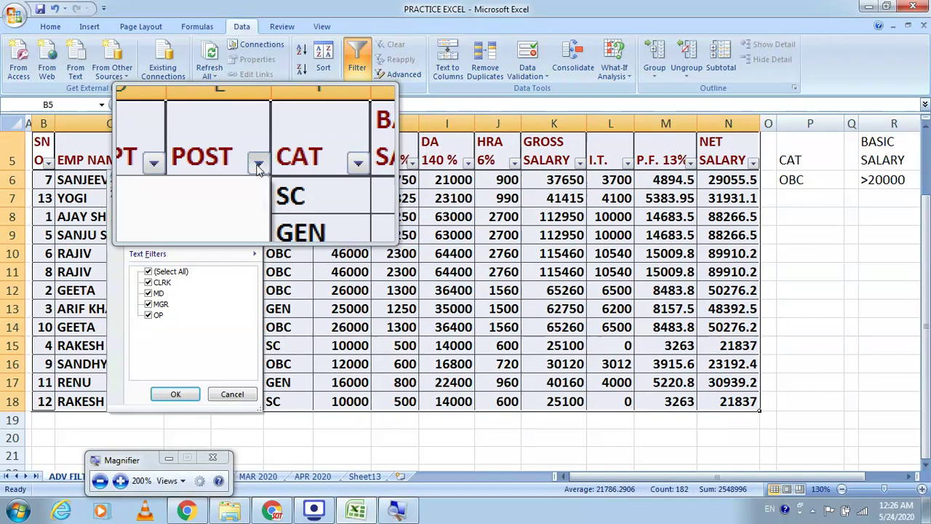
left_click(155, 273)
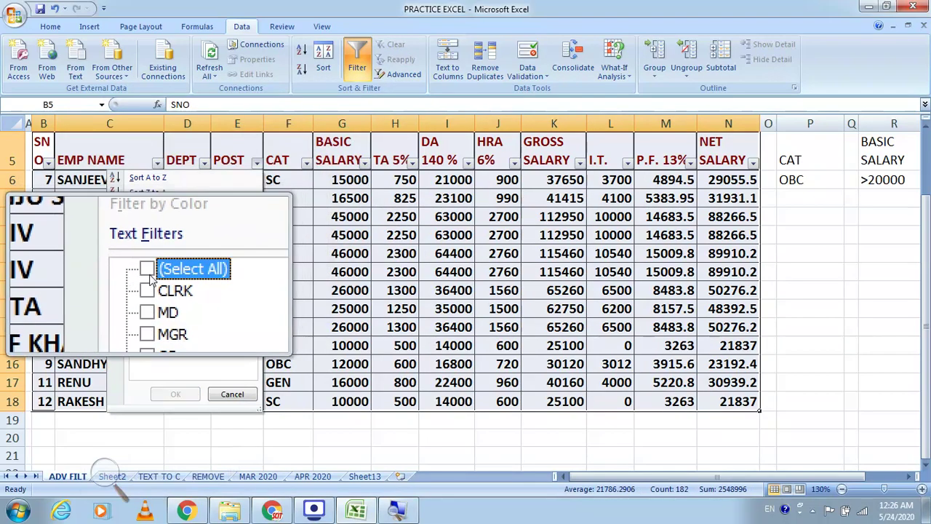
left_click(156, 295)
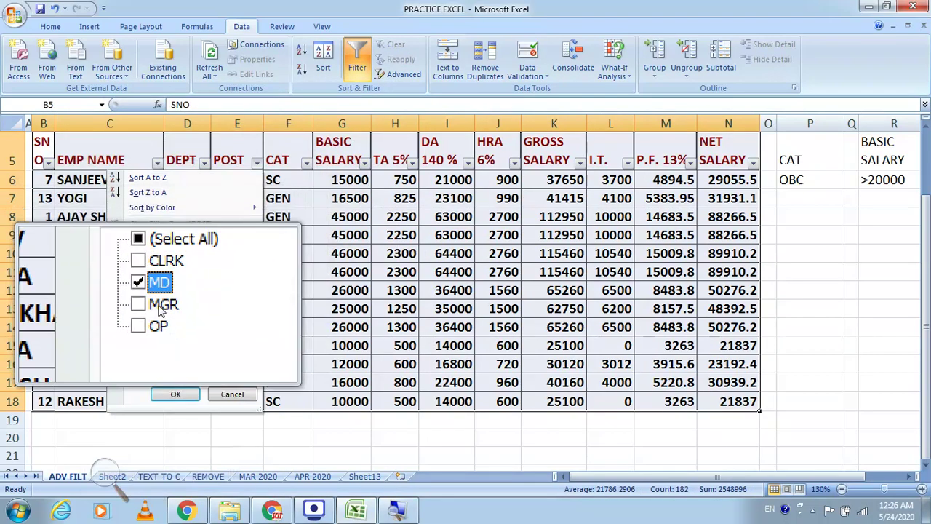
left_click(182, 395)
key("super+Escape")
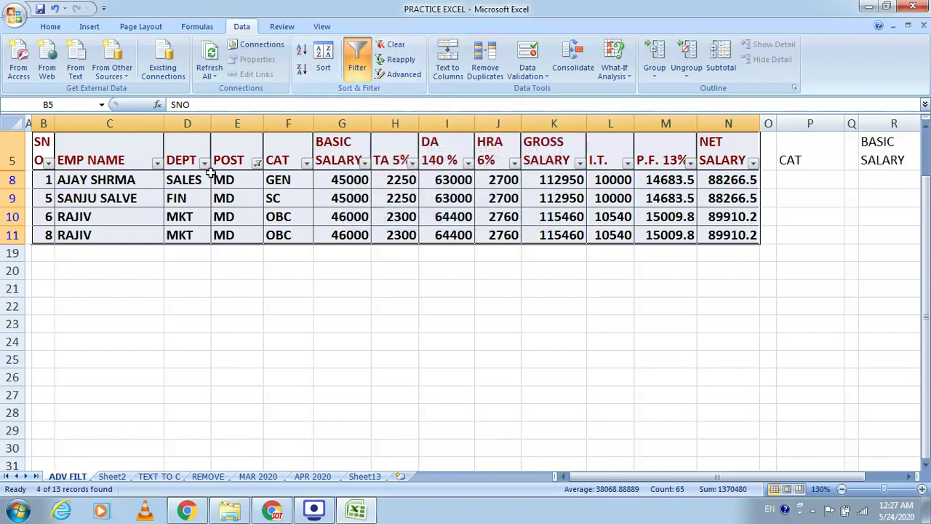
Select all POST values again to restore every row and turn off filtering on the payroll table
left_click(254, 166)
left_click(257, 163)
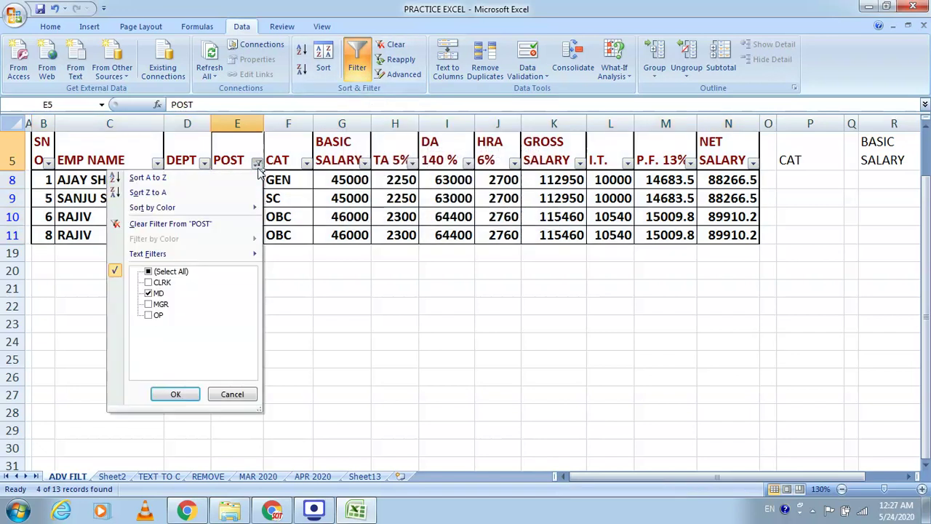
left_click(183, 271)
left_click(166, 392)
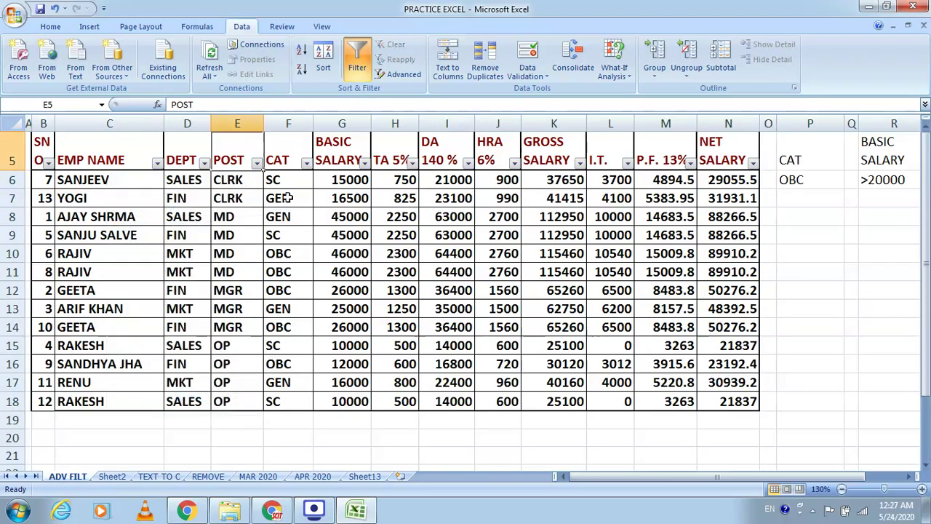
left_click(356, 66)
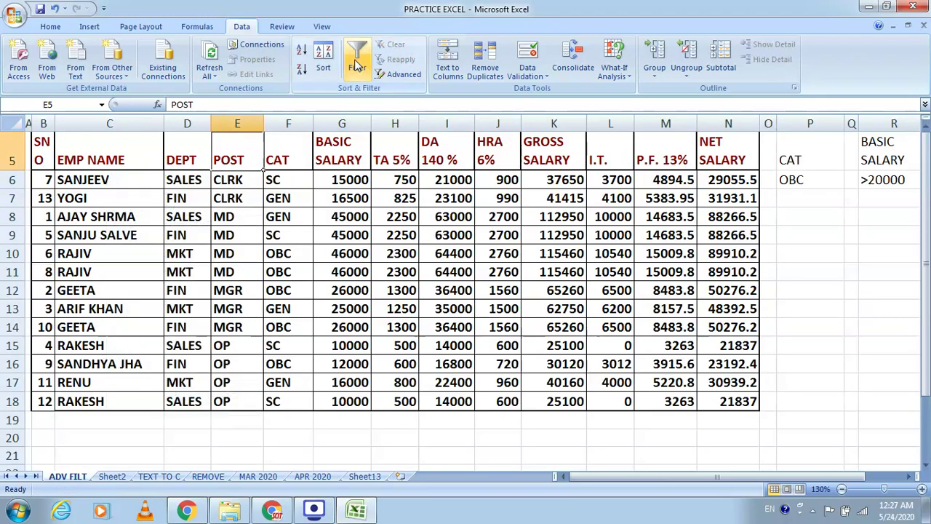
left_click(449, 424)
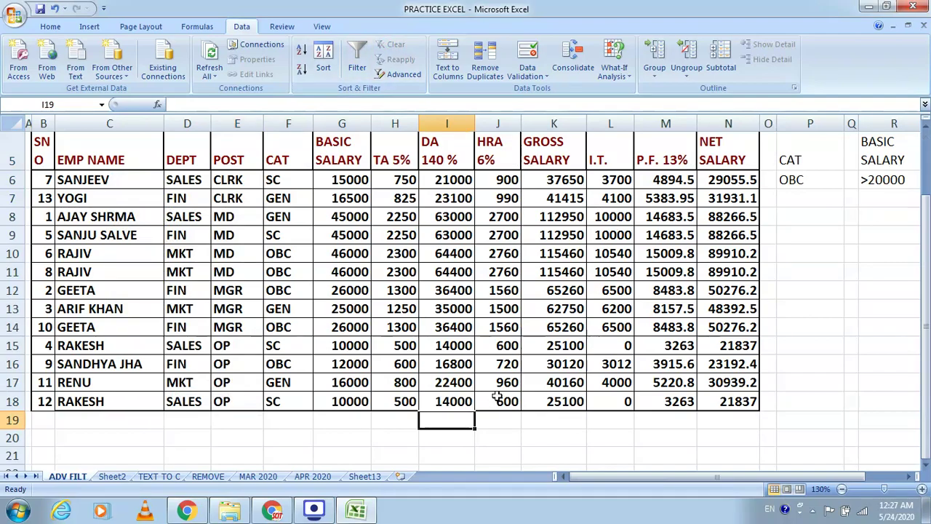
left_click(345, 256)
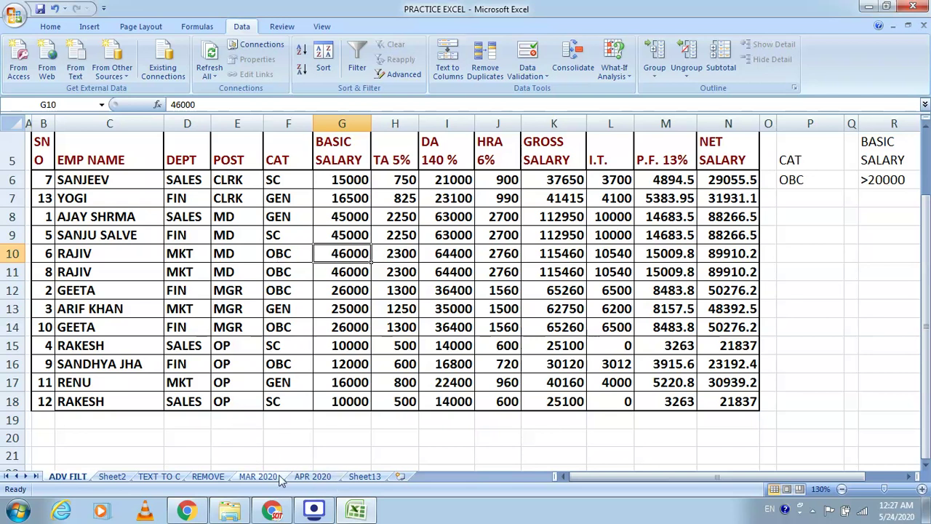
On the REMOVE sheet, enter the criteria heading CAT in cell O5 beside the payroll table
left_click(208, 476)
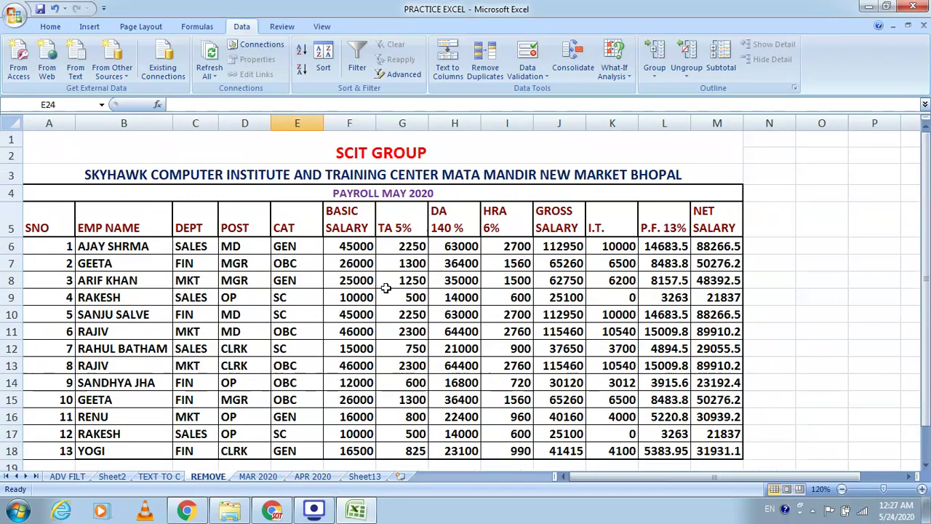
scroll(456, 299, "down", 1)
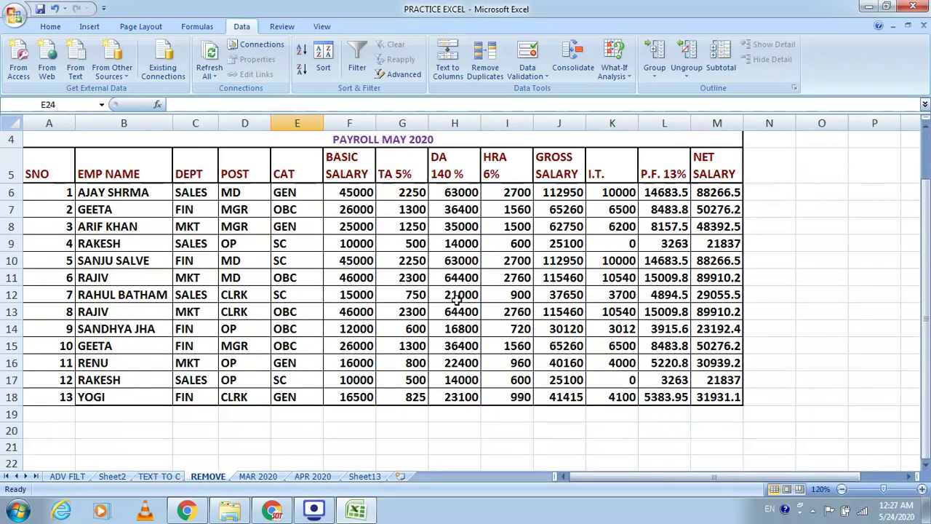
scroll(456, 298, "down", 1)
scroll(456, 298, "up", 2)
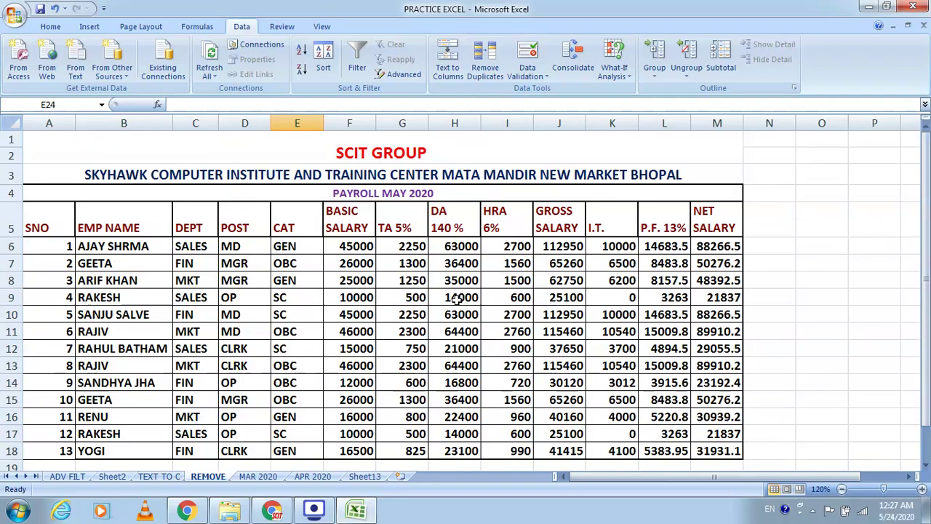
scroll(456, 298, "down", 1)
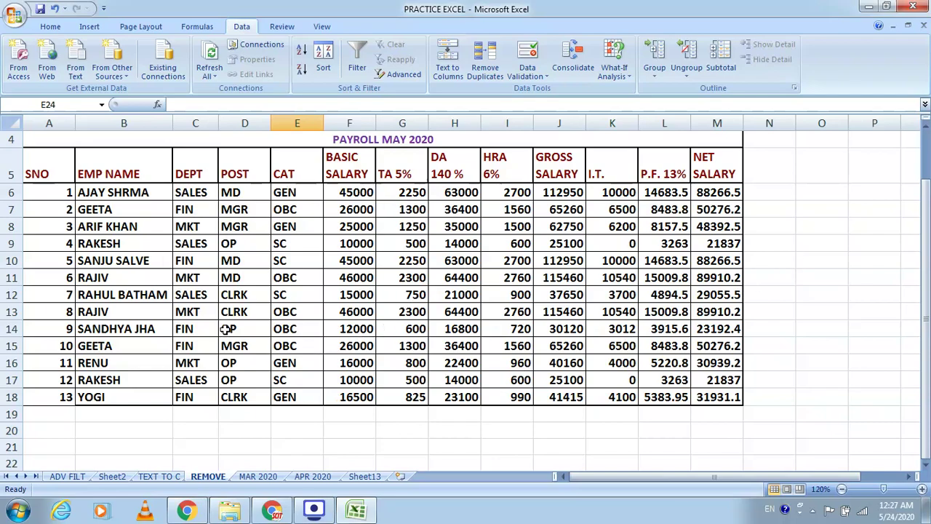
left_click(807, 168)
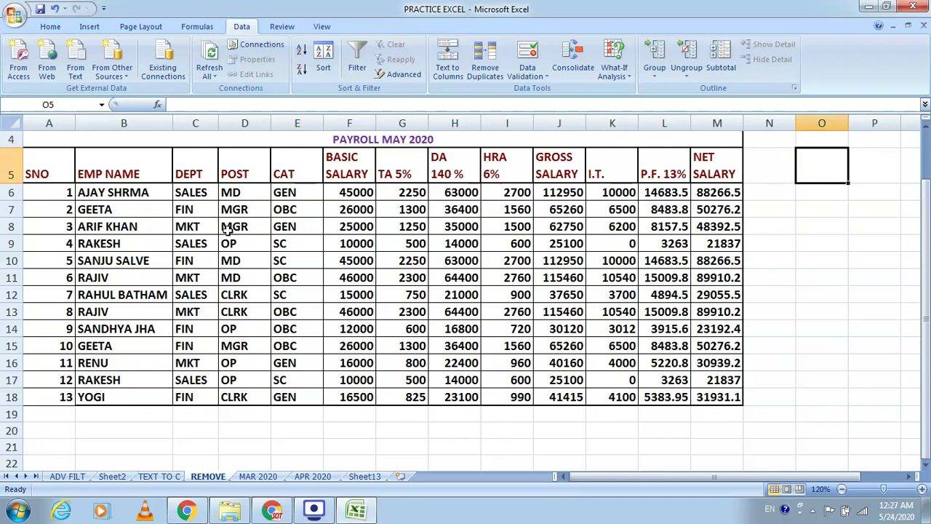
left_click(293, 171)
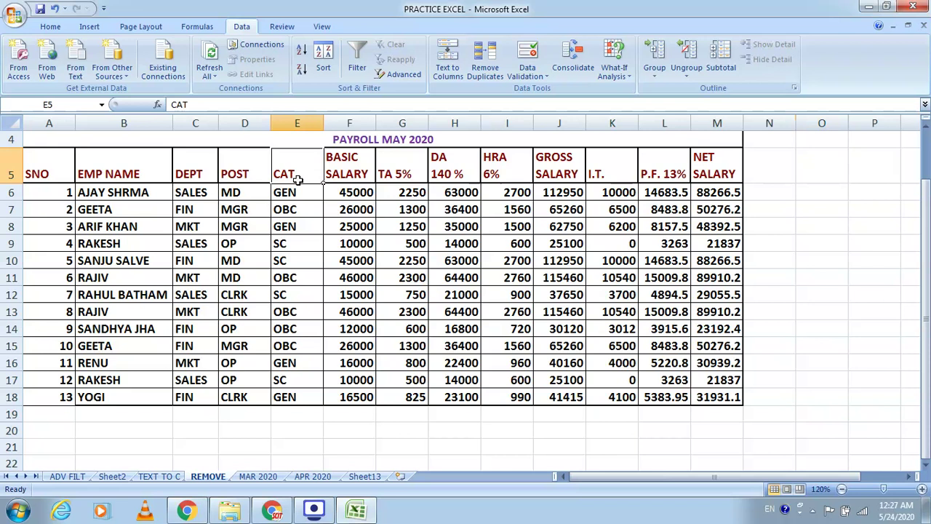
left_click(297, 186)
left_click(797, 168)
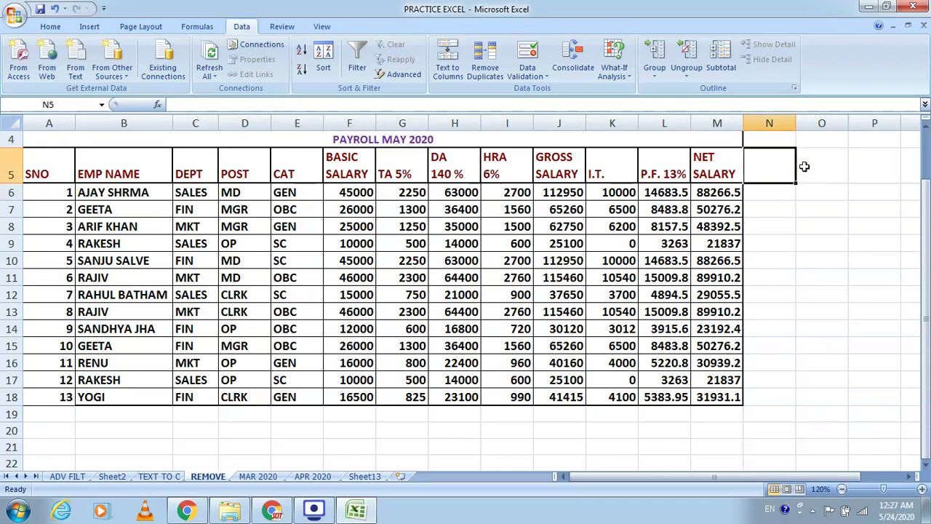
left_click(807, 165)
type("CAT")
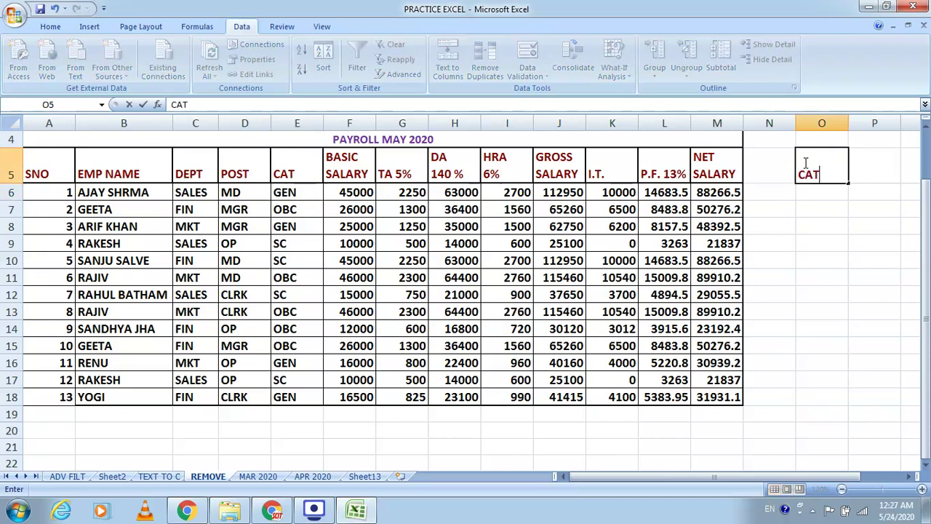
left_click(809, 224)
Enter SC in cell O6 as the criteria value under the CAT heading
left_click(301, 170)
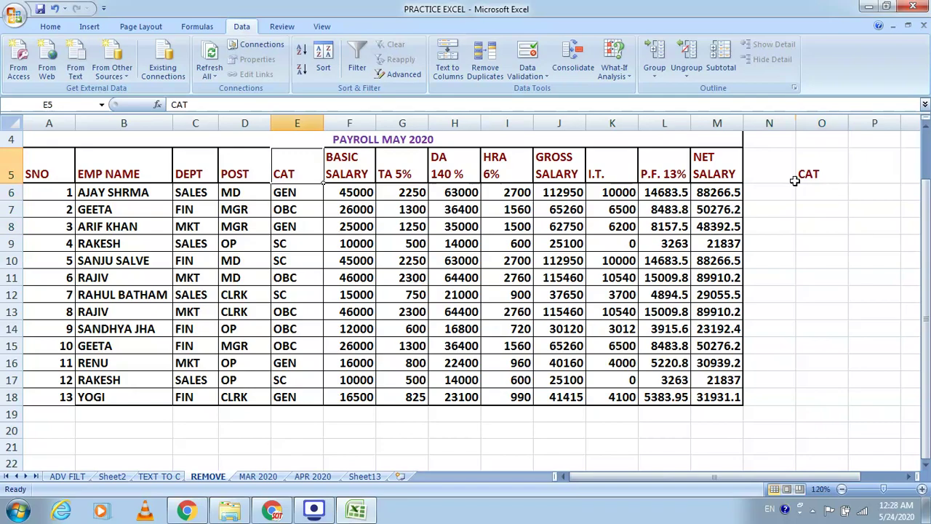
left_click(822, 190)
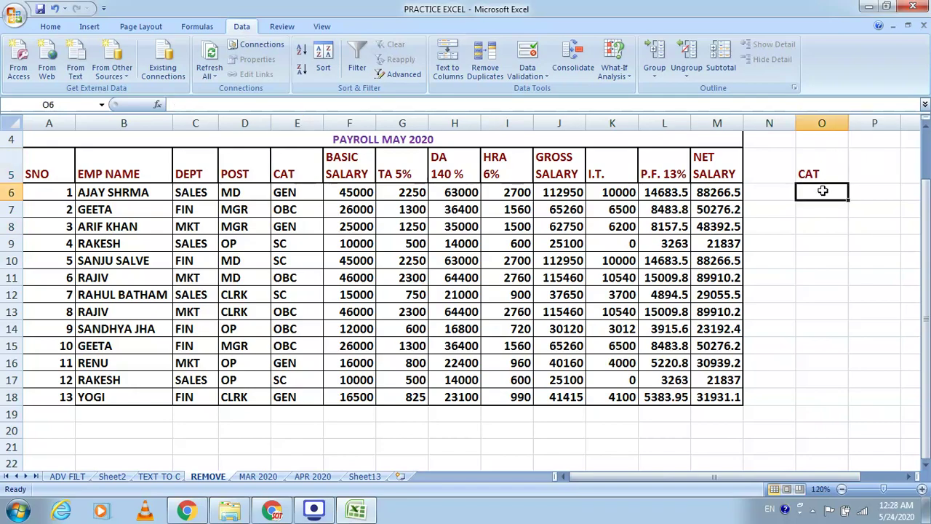
type("SC")
left_click(825, 239)
left_click(817, 179)
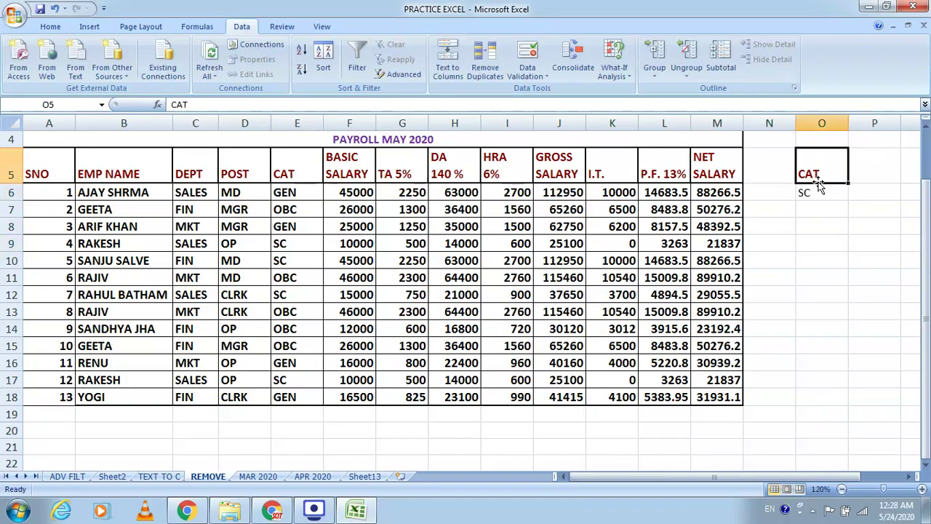
left_click(820, 187)
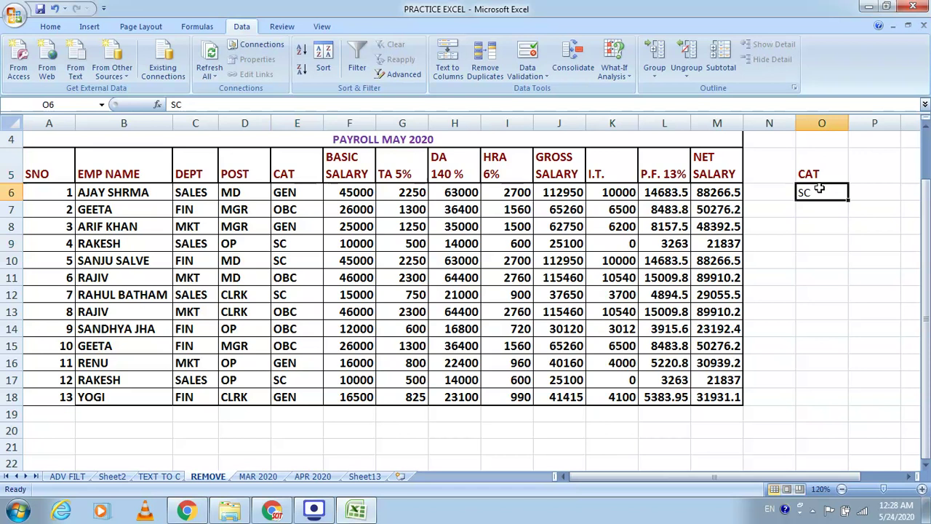
left_click(830, 244)
Set up an Advanced Filter on the payroll table with list range A5:M18, copying the results to another location
left_click_drag(36, 160, 704, 397)
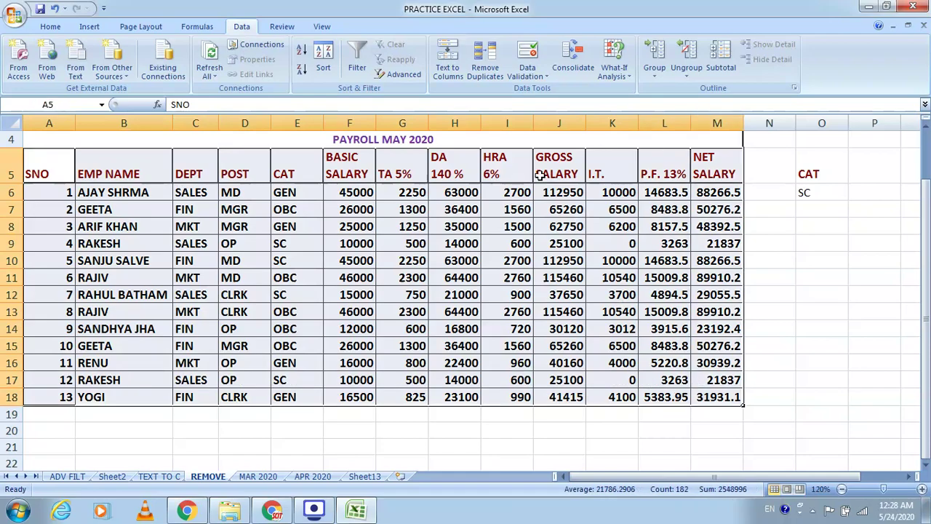
left_click(385, 74)
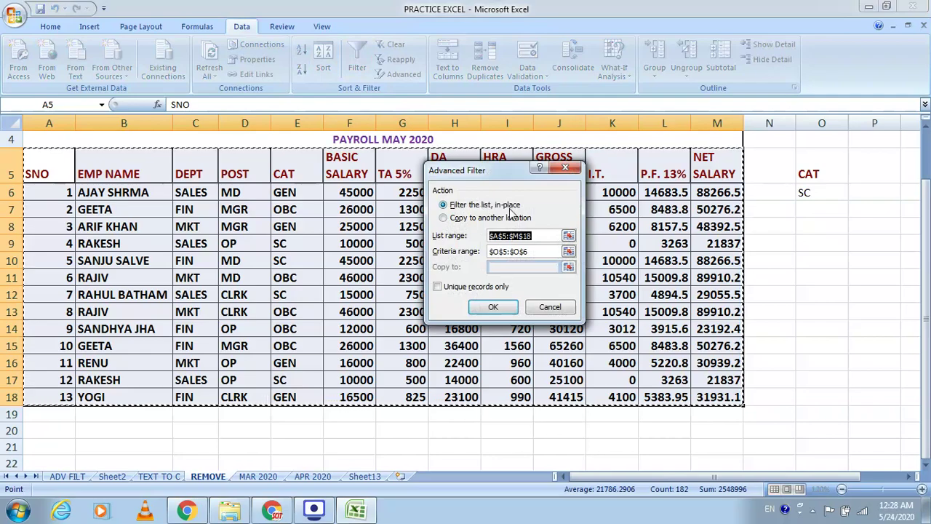
left_click(444, 221)
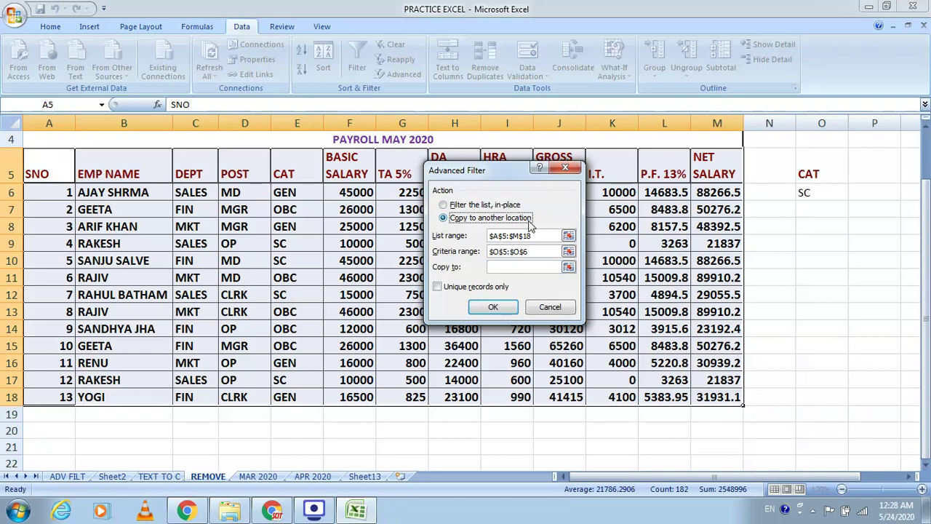
left_click(568, 236)
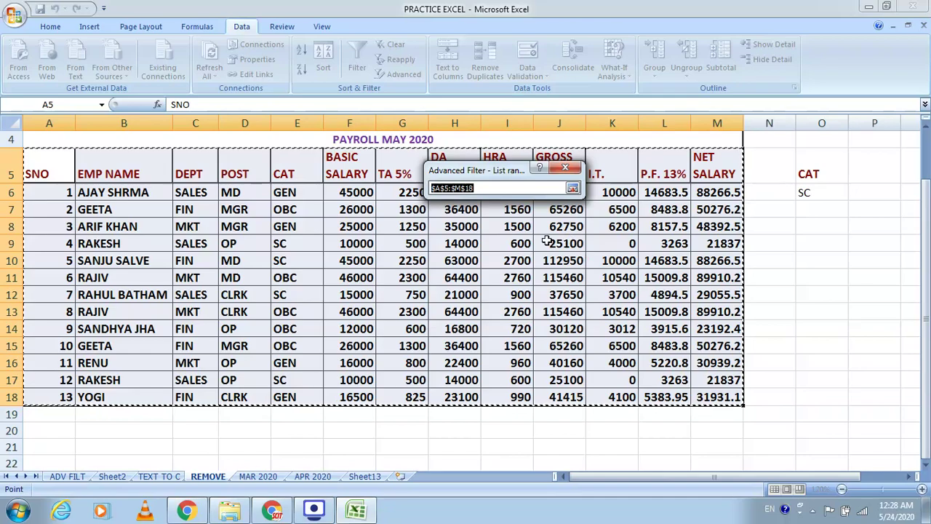
left_click_drag(40, 165, 736, 398)
left_click(573, 190)
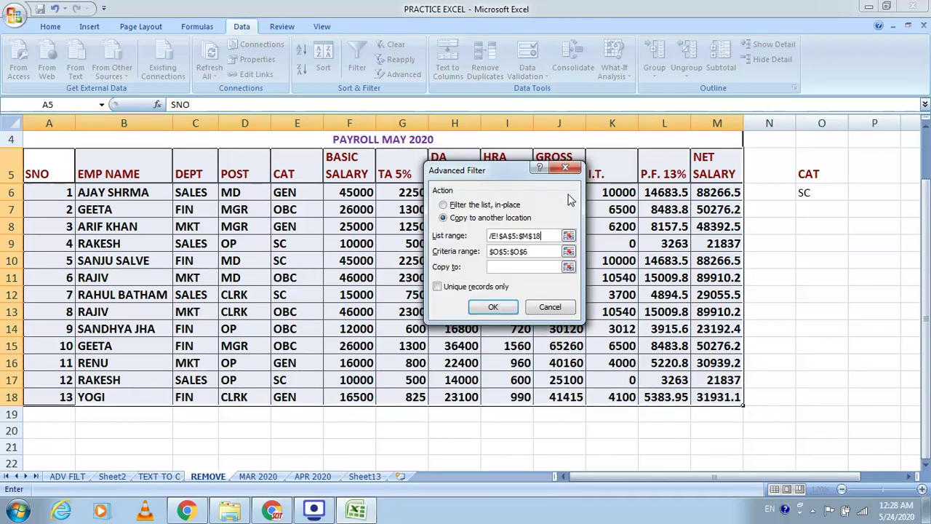
Use O5:O6 as the Advanced Filter criteria range and extract the matching payroll rows to cell A20
left_click(568, 252)
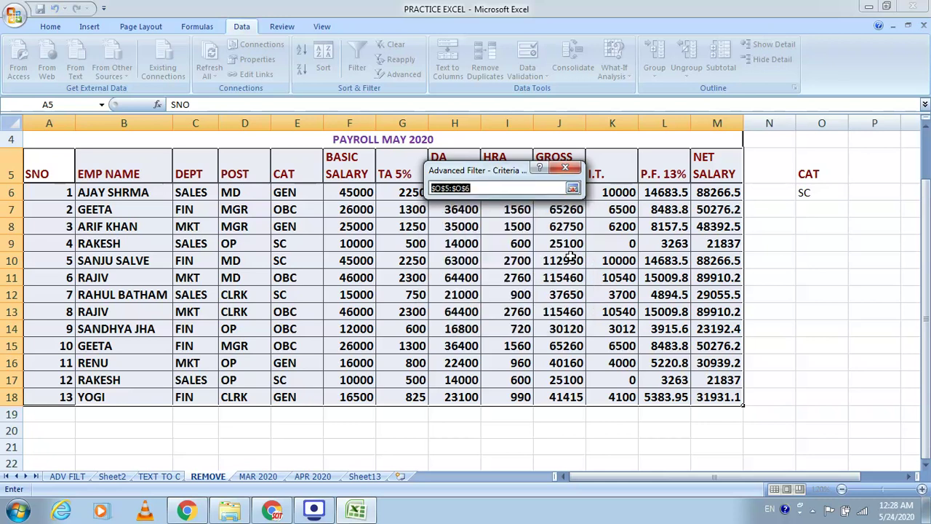
left_click_drag(817, 173, 821, 189)
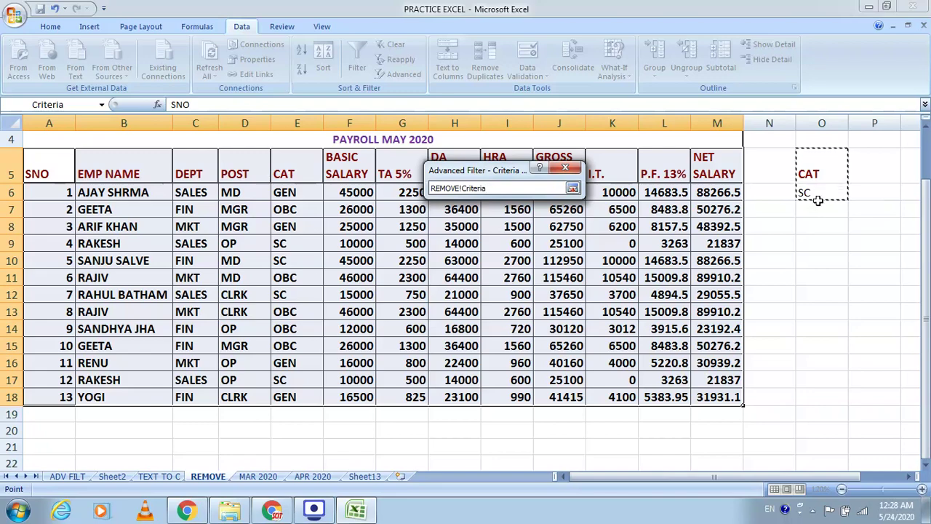
left_click(573, 188)
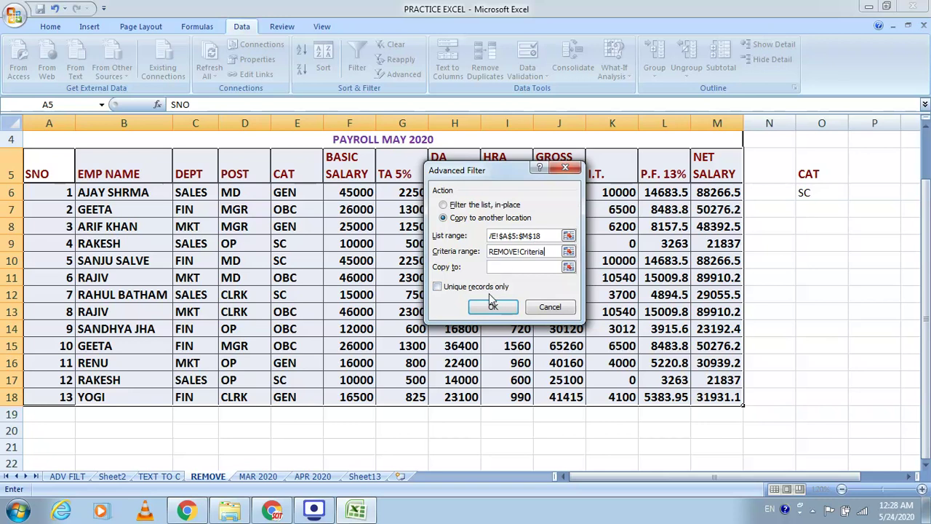
left_click(568, 266)
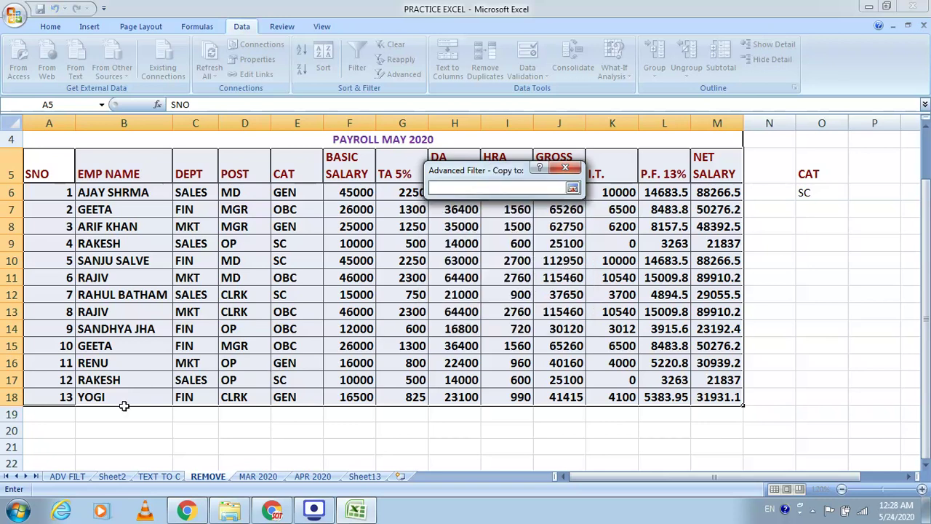
left_click(50, 434)
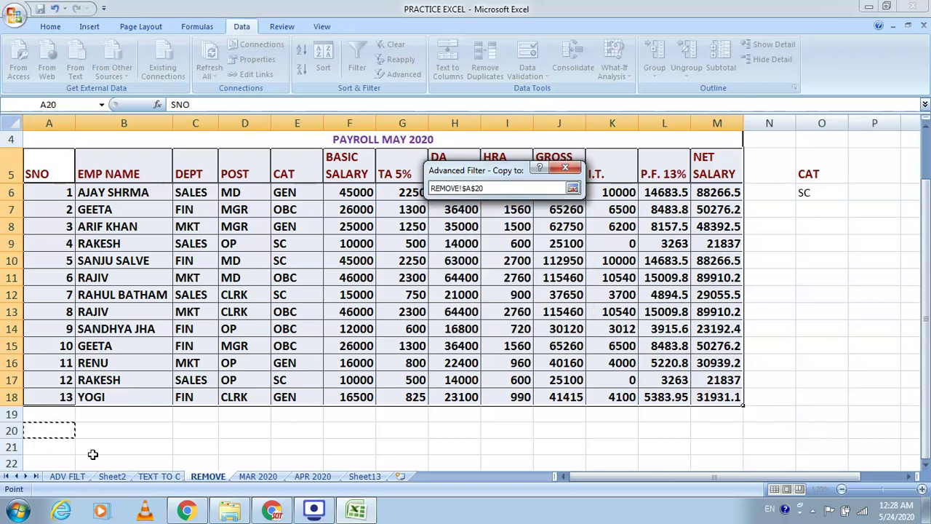
left_click(572, 189)
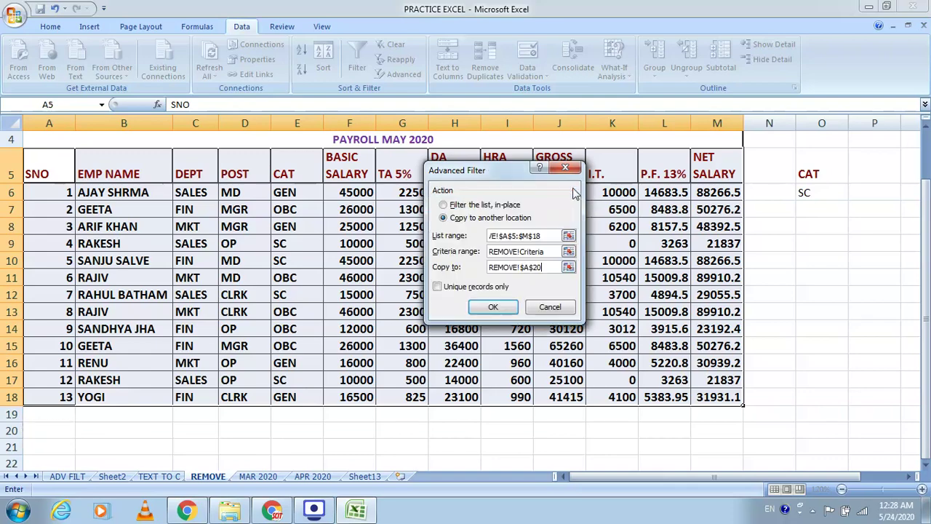
left_click(491, 308)
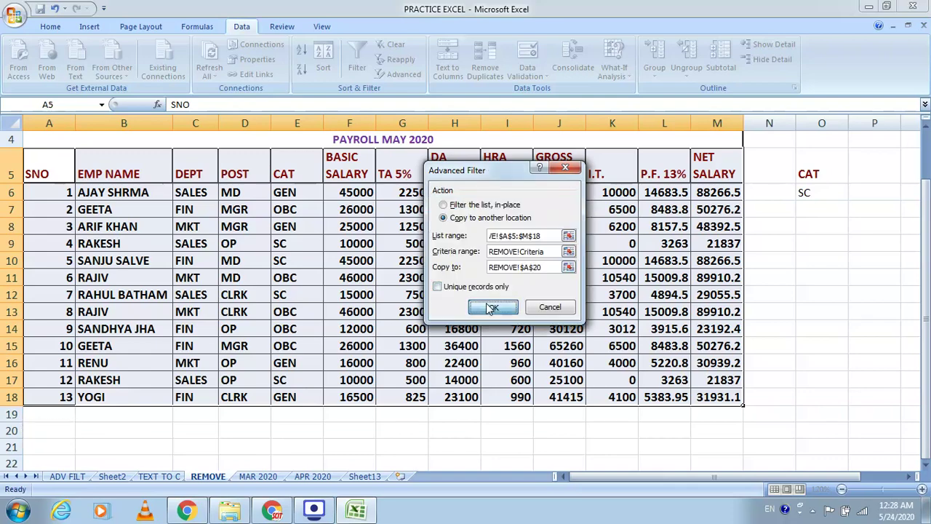
scroll(439, 369, "down", 2)
scroll(439, 369, "down", 1)
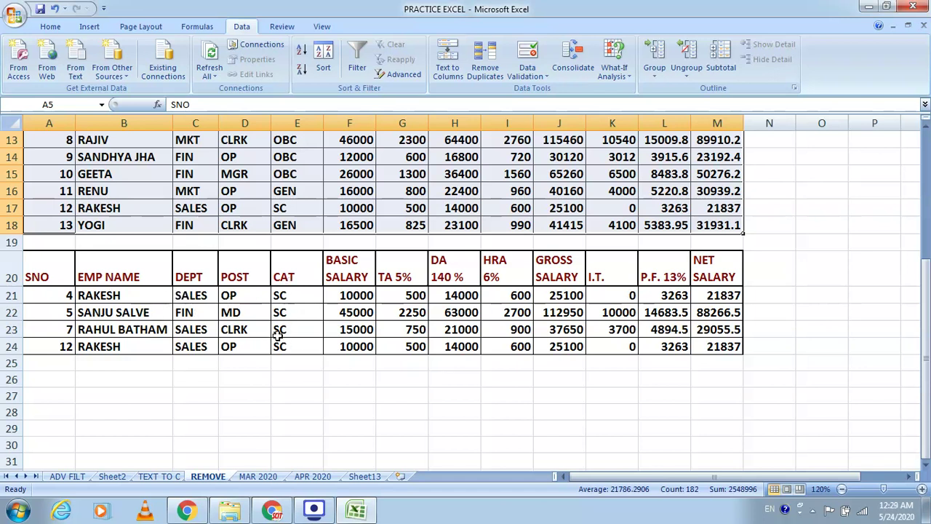
left_click(215, 382)
left_click(50, 378)
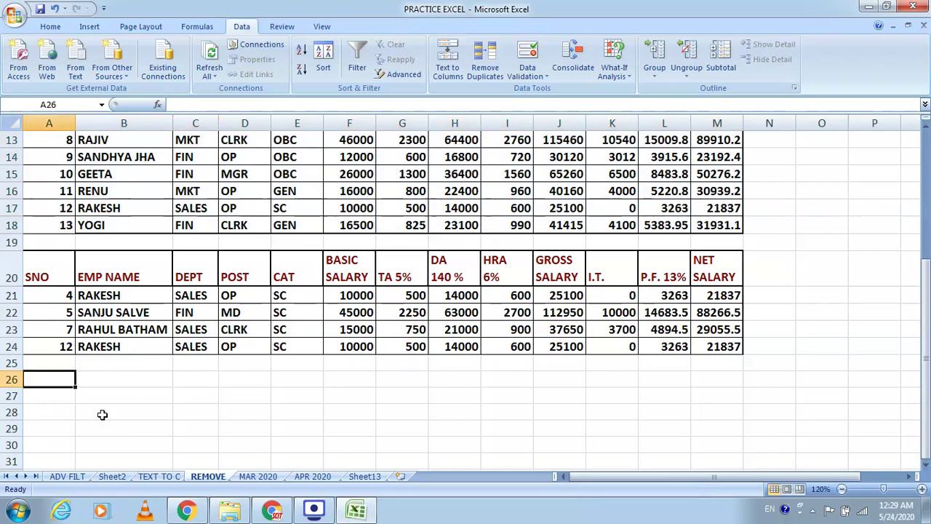
Copy the BASIC SALARY heading from F5 of the payroll table to cell P5 beside the CAT criteria
scroll(226, 335, "up", 4)
scroll(226, 334, "down", 1)
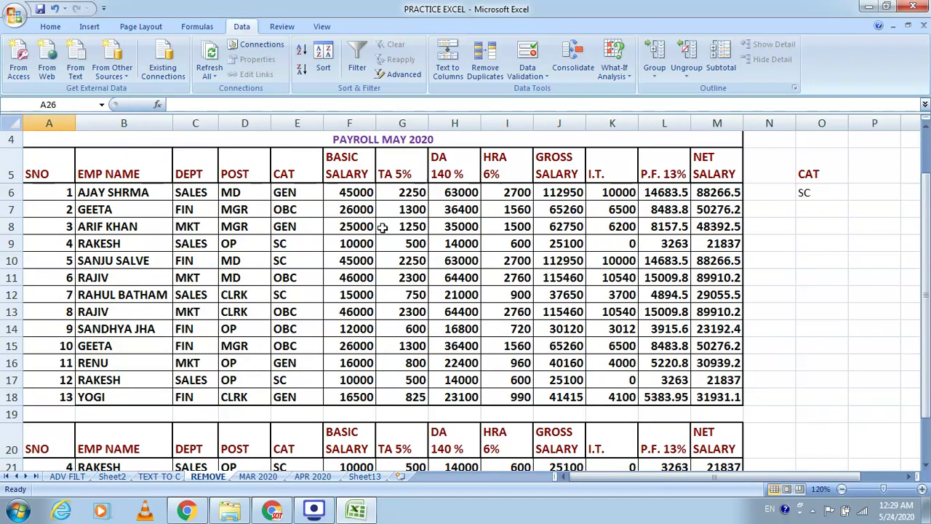
left_click(336, 158)
key("ctrl+c")
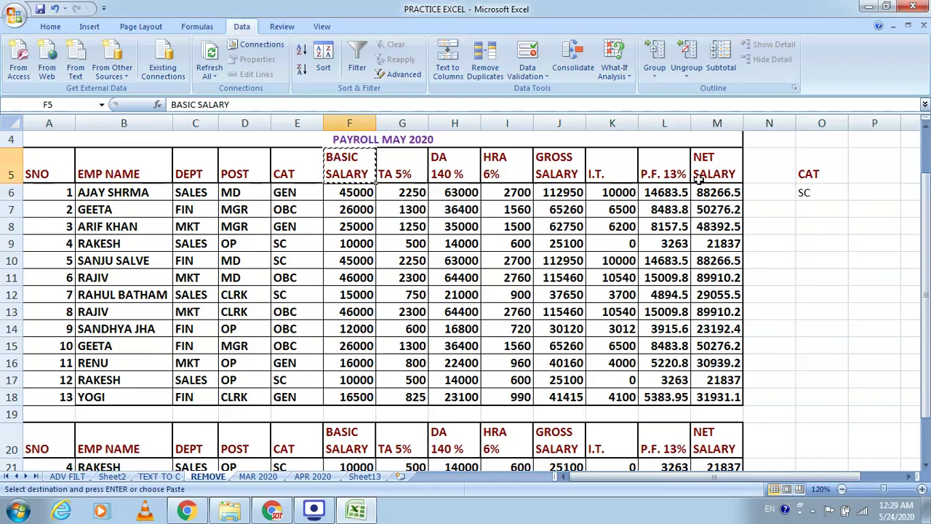
left_click(863, 161)
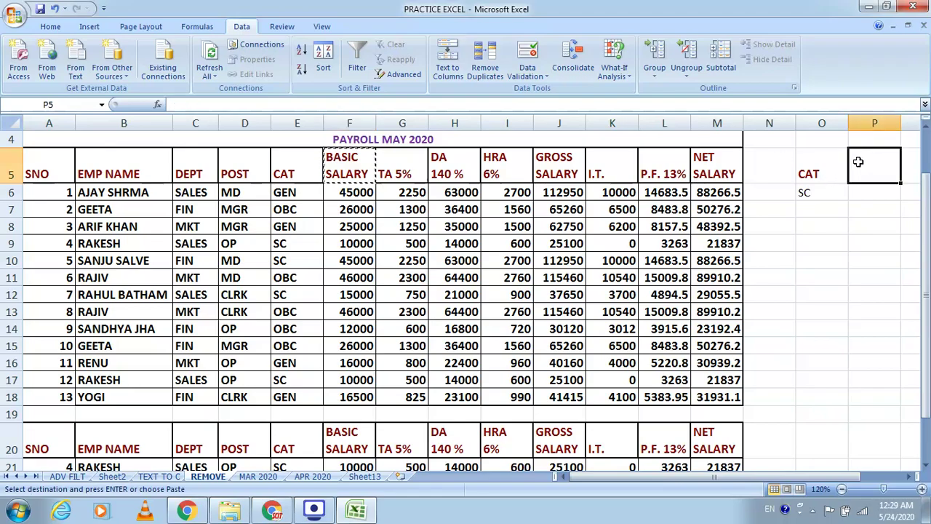
key("ctrl+v")
left_click(745, 233)
left_click(857, 174)
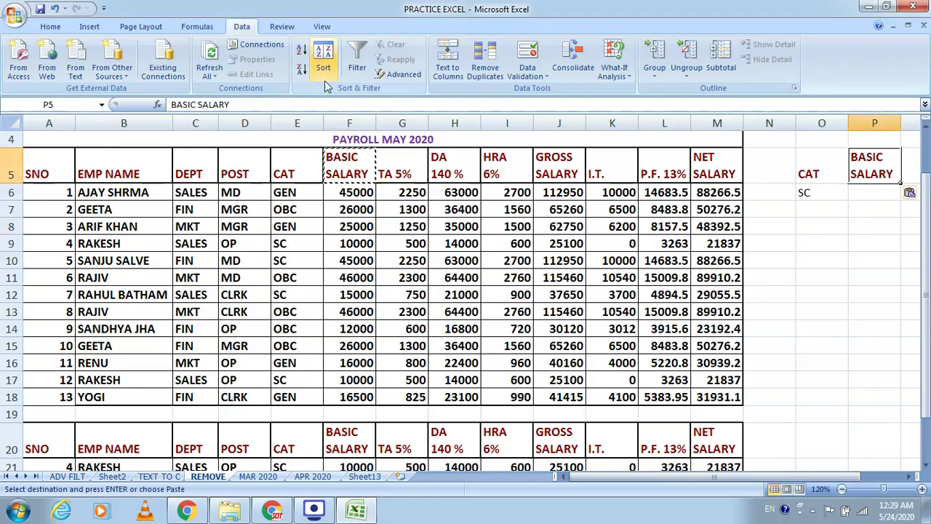
Remove all borders from the copied BASIC SALARY heading in P5
left_click(47, 26)
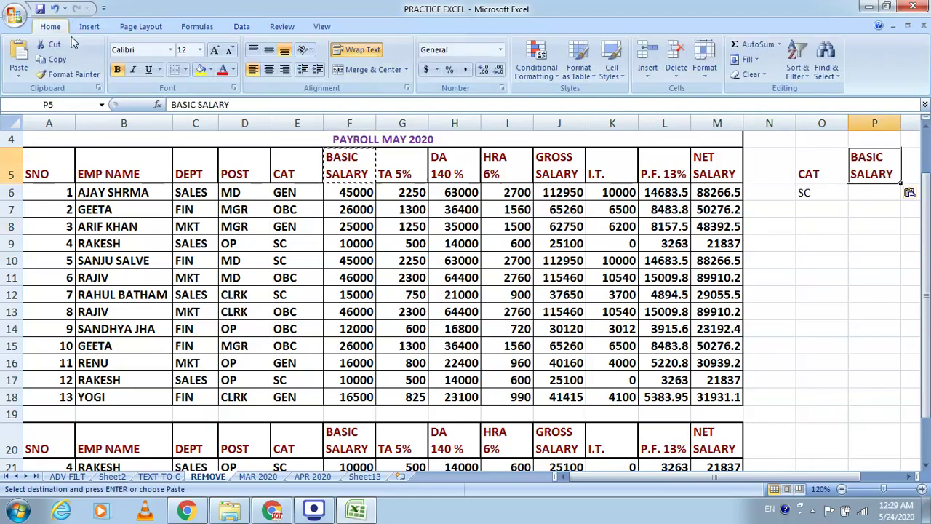
left_click(186, 70)
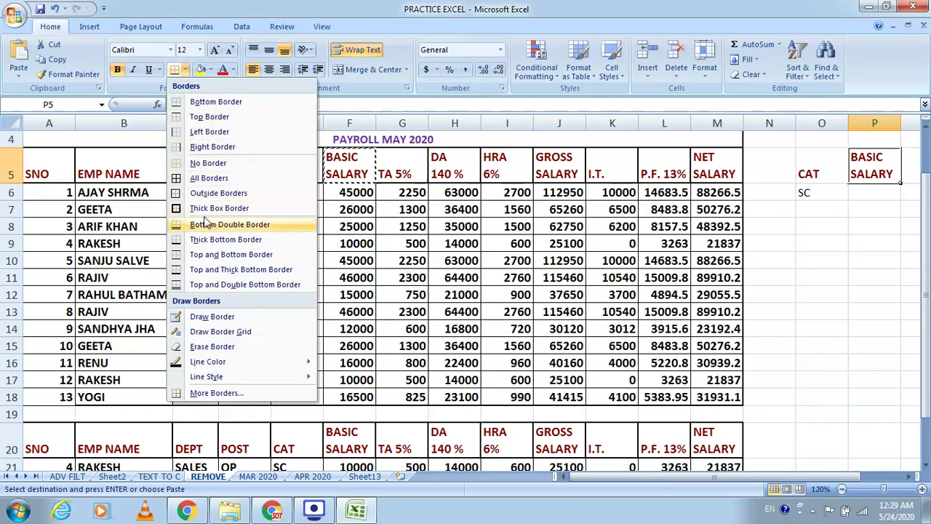
left_click(203, 163)
left_click(791, 243)
Enter >20000 in cell P6 as the criteria value under the BASIC SALARY heading
left_click(885, 181)
left_click(885, 191)
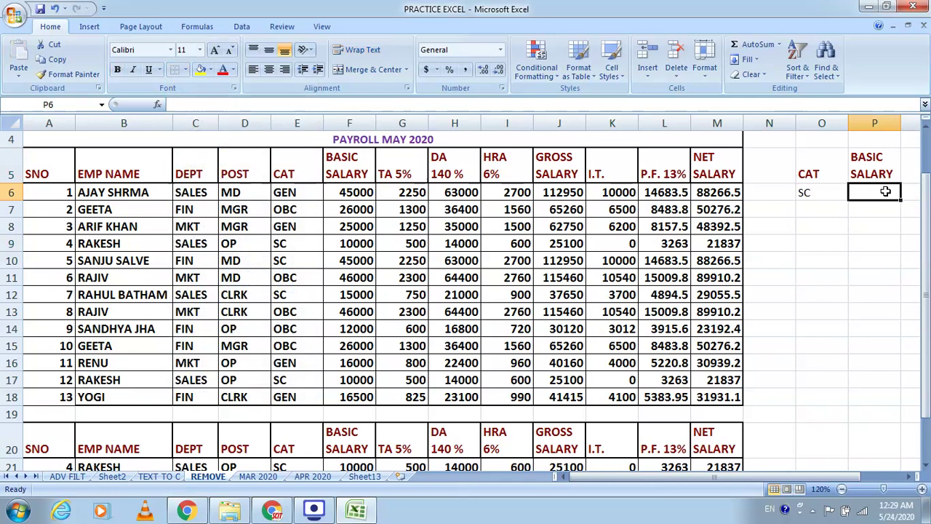
type(">2")
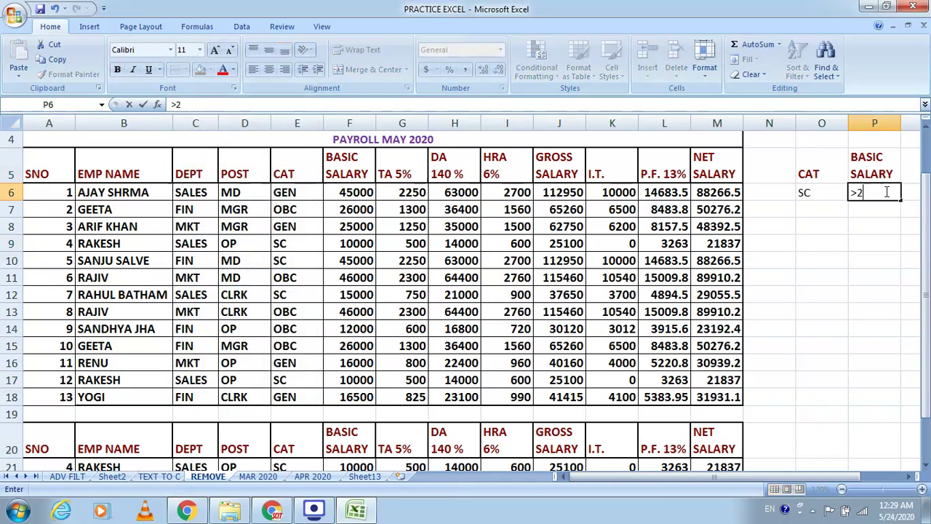
type("0000")
left_click(843, 314)
left_click(865, 191)
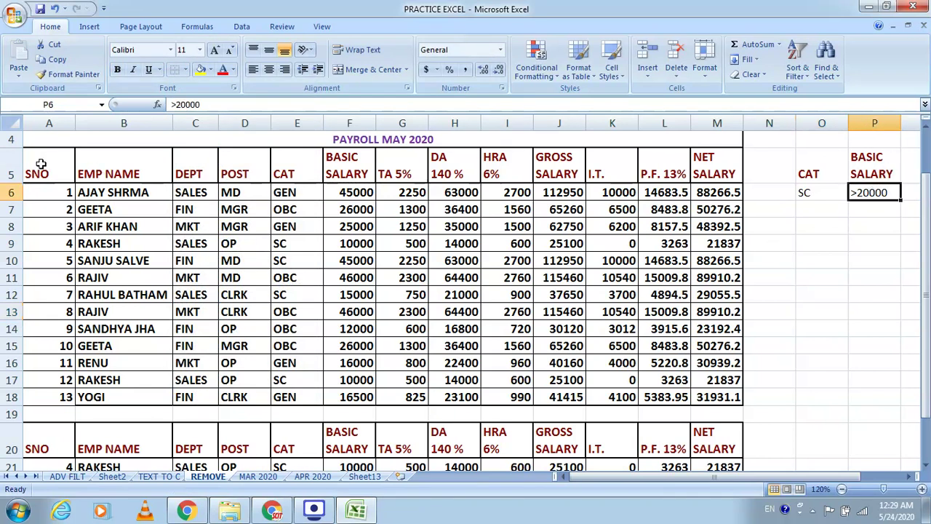
Open an Advanced Filter for payroll range A5:M18 again and choose to copy the results to another location
left_click_drag(40, 164, 714, 392)
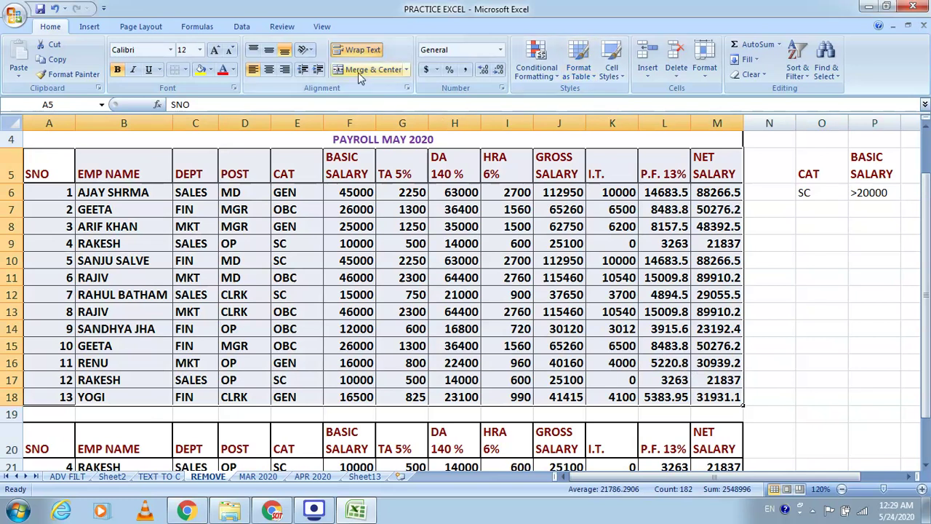
left_click(240, 29)
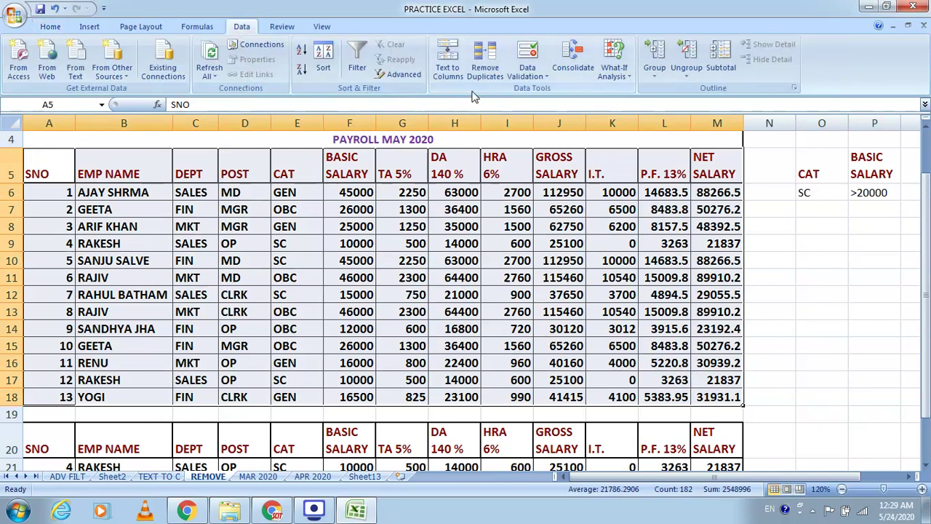
left_click(407, 79)
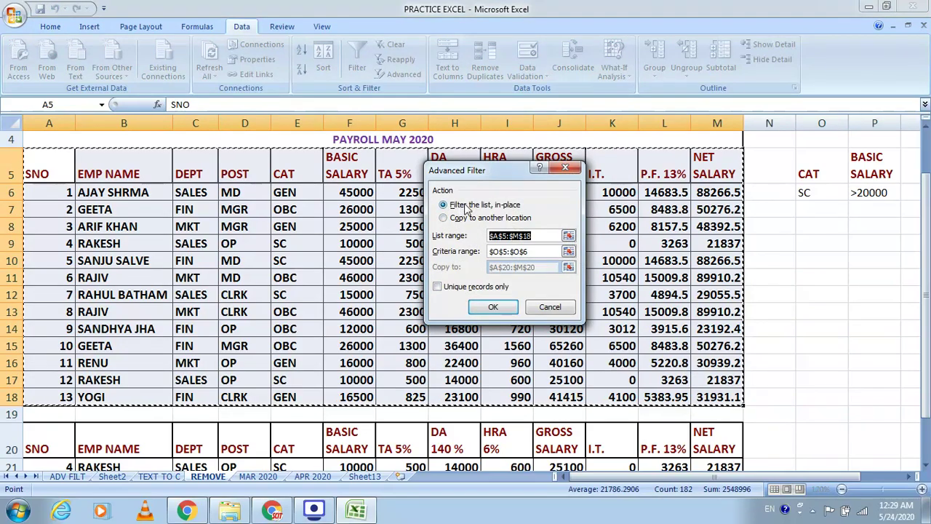
left_click(459, 219)
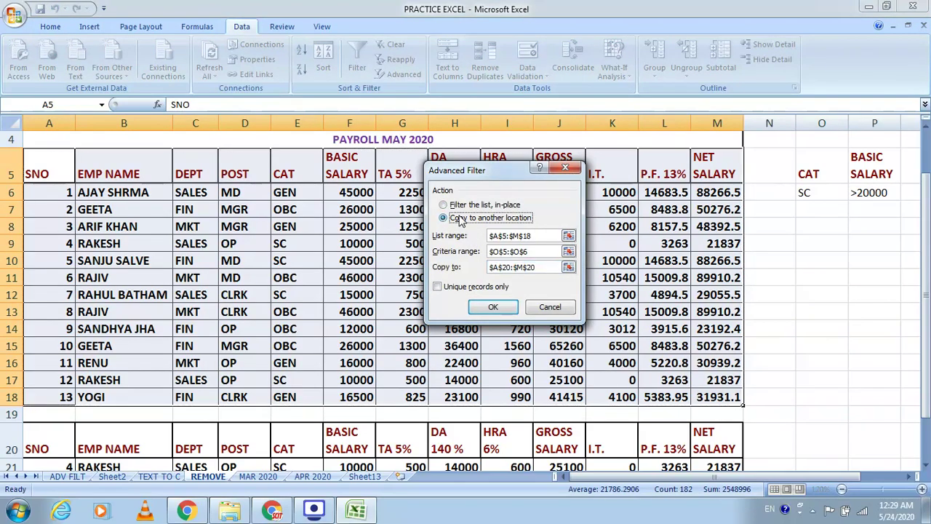
left_click(568, 236)
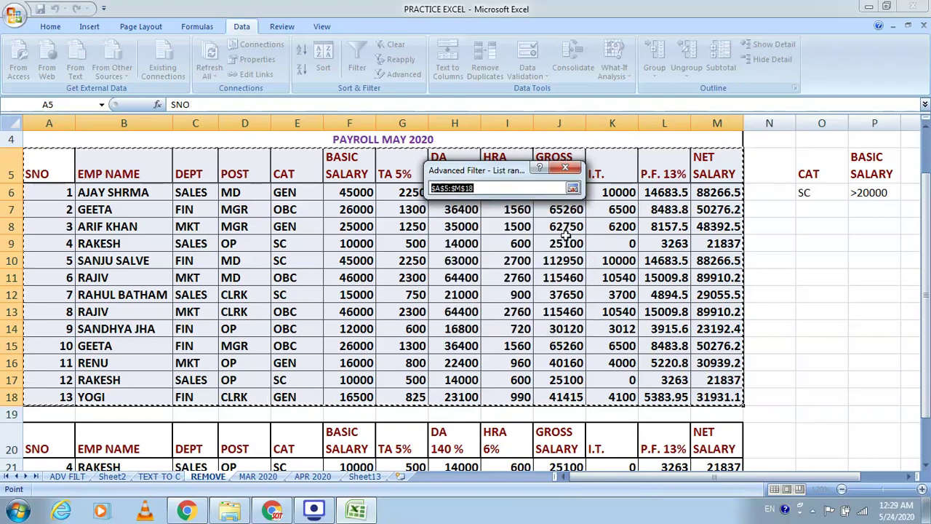
left_click(574, 191)
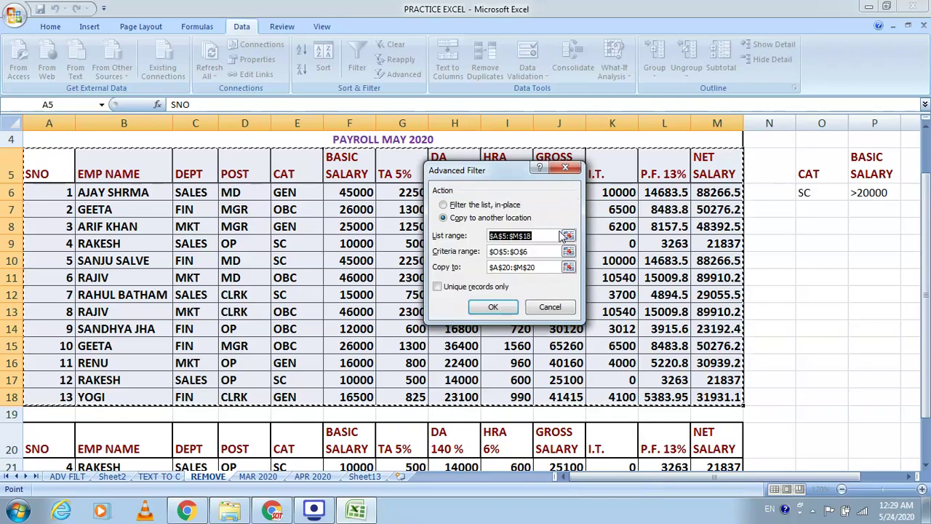
Change the Advanced Filter criteria range to P5:P6 and extract the matching payroll rows to cell A26
left_click(569, 252)
left_click_drag(860, 158, 861, 191)
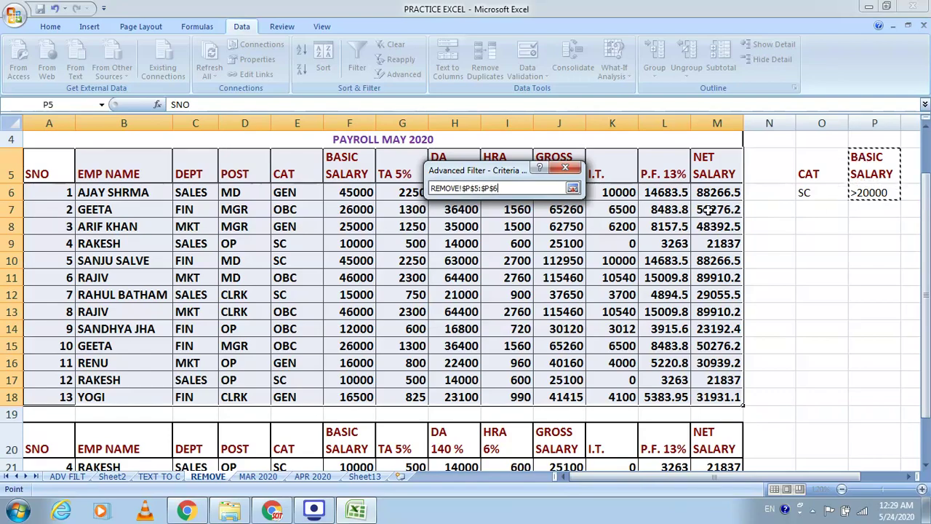
left_click(573, 188)
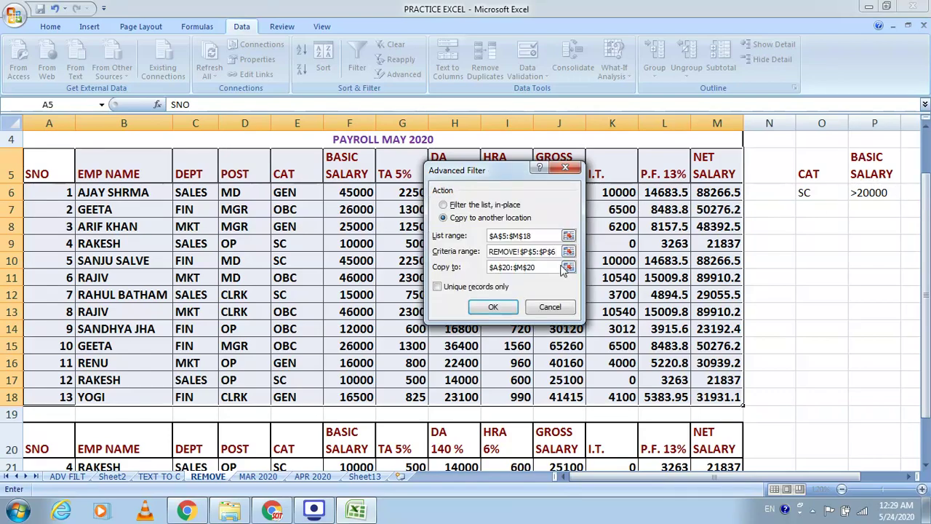
left_click(568, 268)
scroll(222, 312, "down", 3)
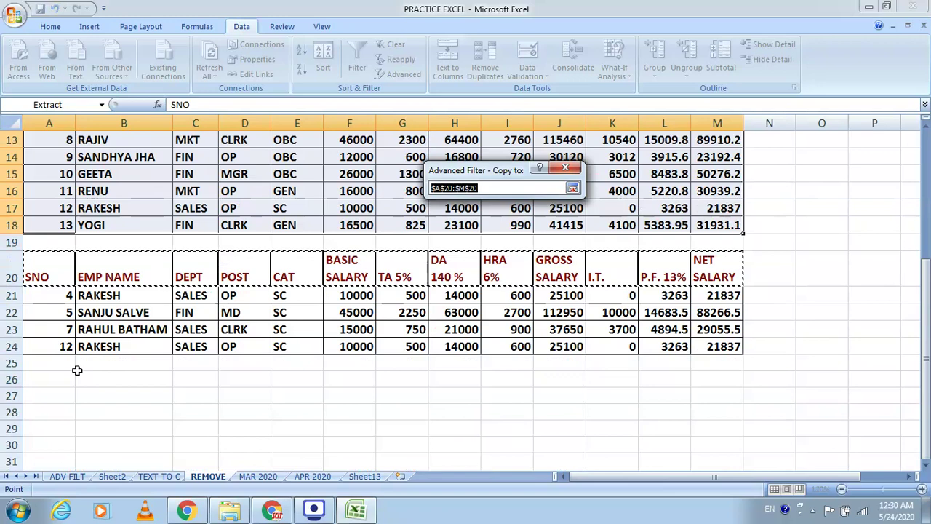
left_click(47, 381)
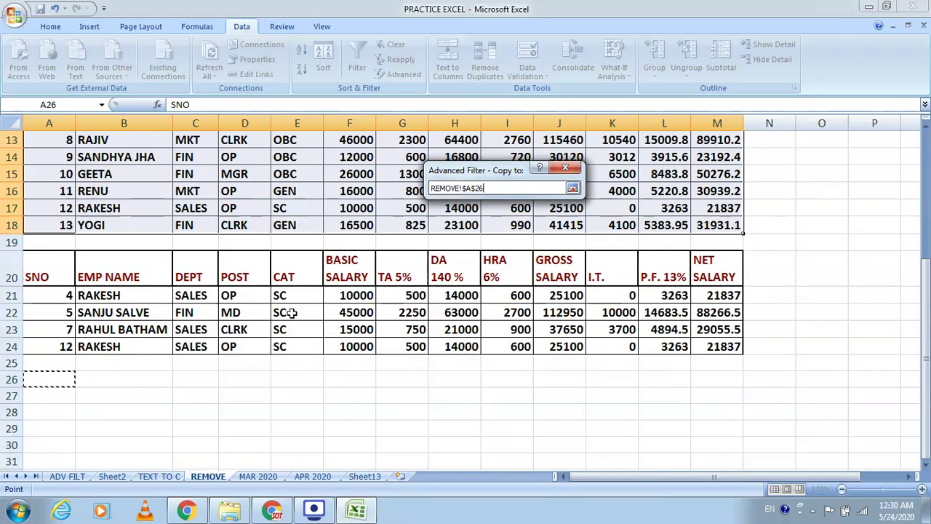
left_click(573, 188)
left_click(492, 307)
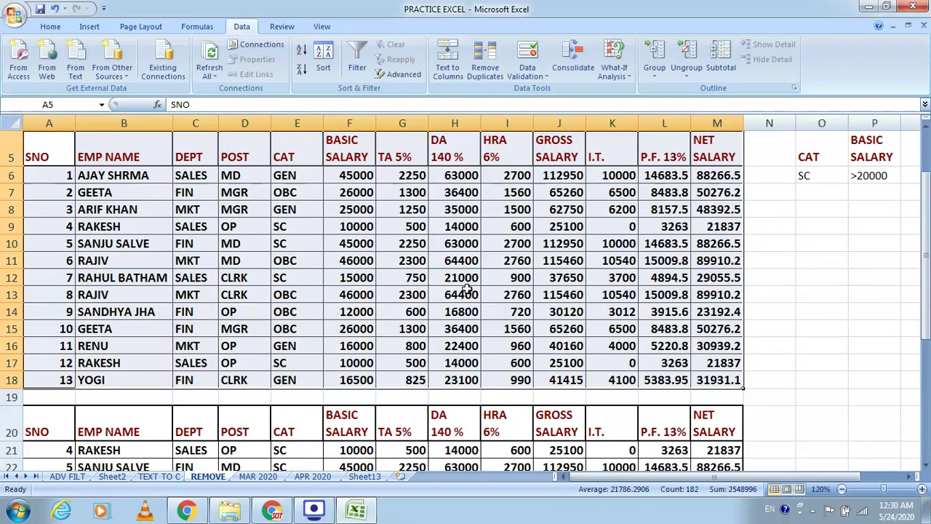
scroll(436, 301, "up", 2)
scroll(437, 300, "down", 4)
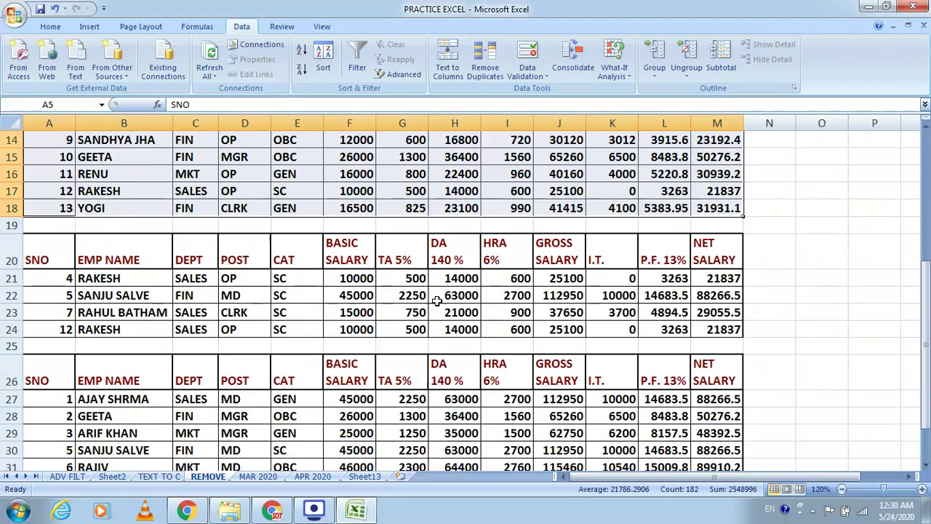
Review the rows extracted below row 26 against the source payroll table and its basic salary criteria
scroll(379, 331, "down", 3)
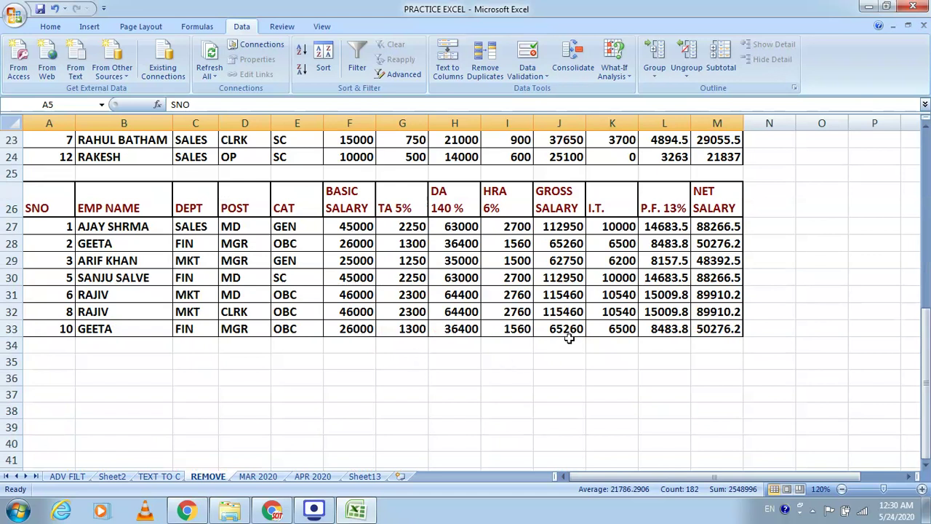
scroll(569, 338, "up", 7)
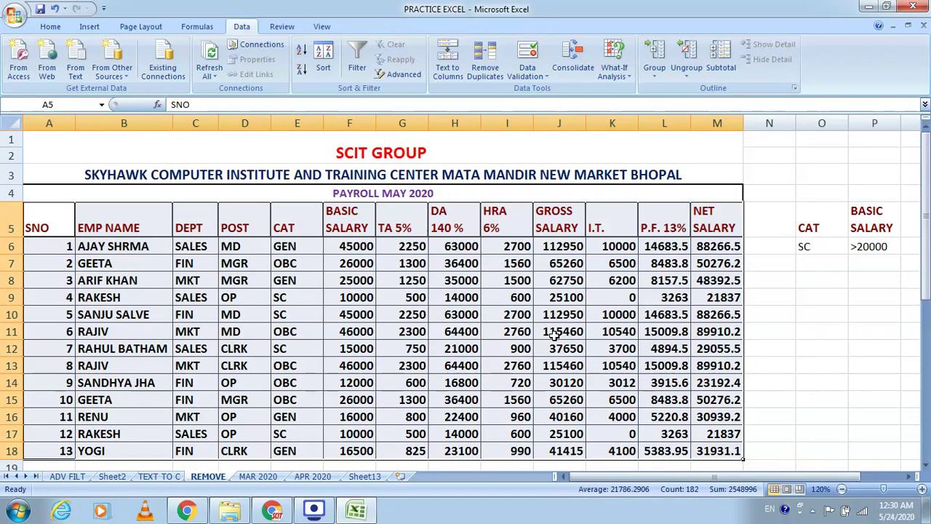
scroll(543, 291, "down", 2)
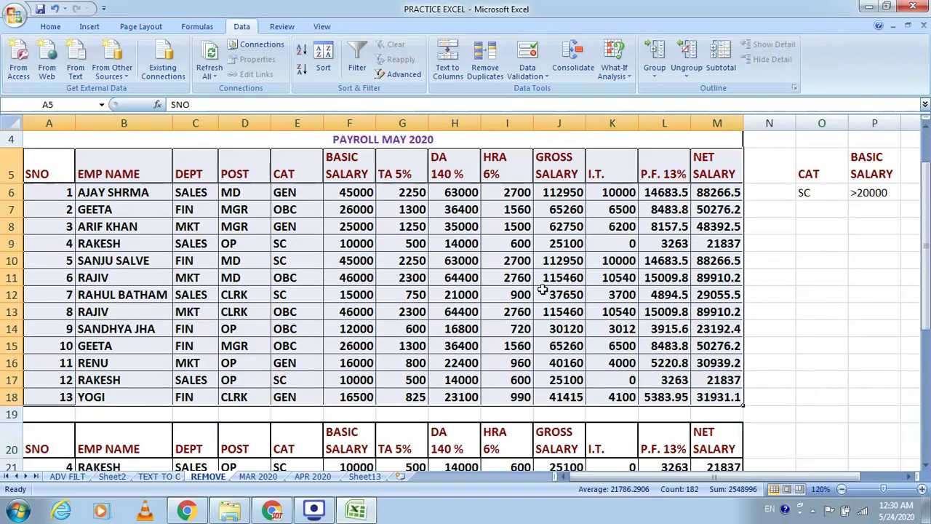
scroll(543, 290, "up", 2)
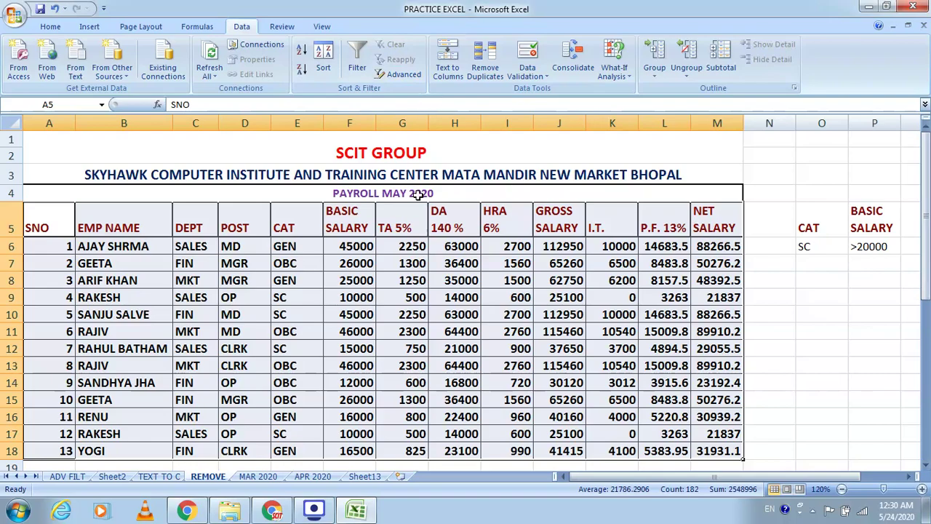
Magnify the screen to point out Text to Columns, switch to the TEXT TO C worksheet, and close the magnifier
key("super+plus")
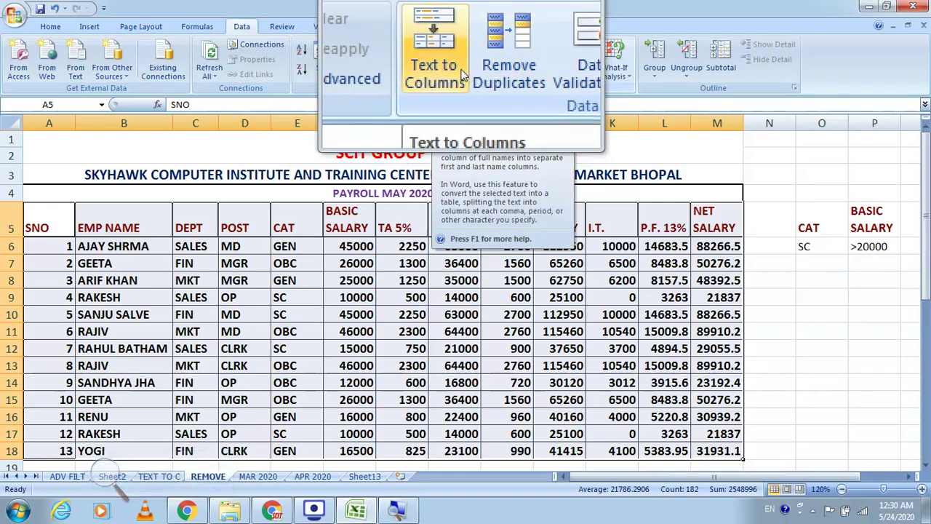
left_click(159, 476)
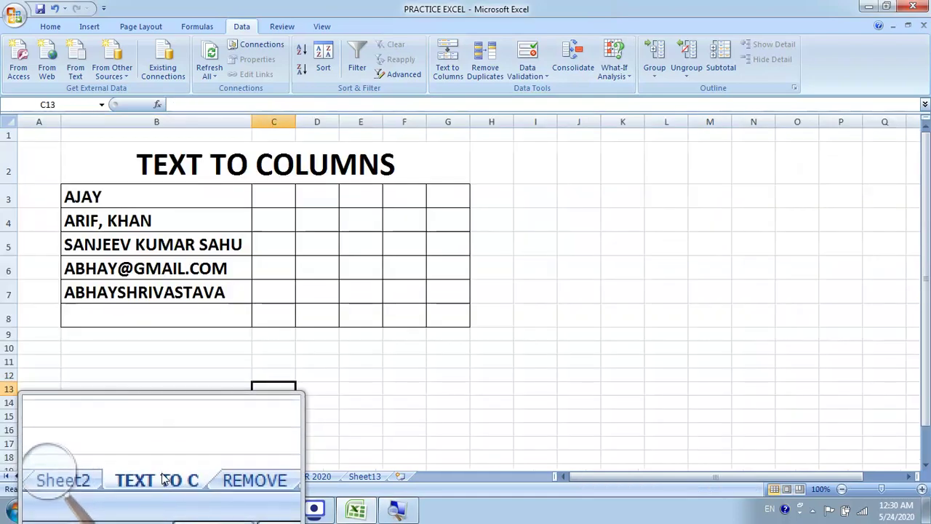
mouse_move(175, 501)
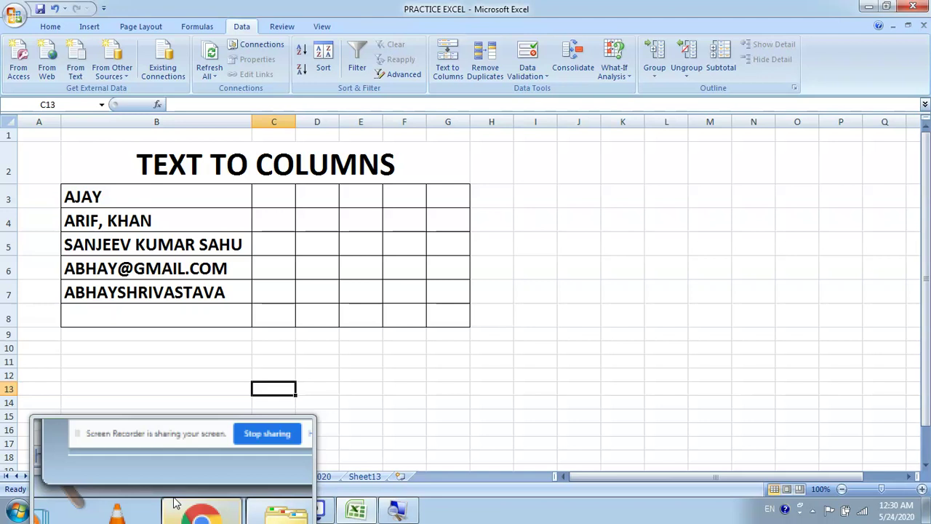
key("super+Escape")
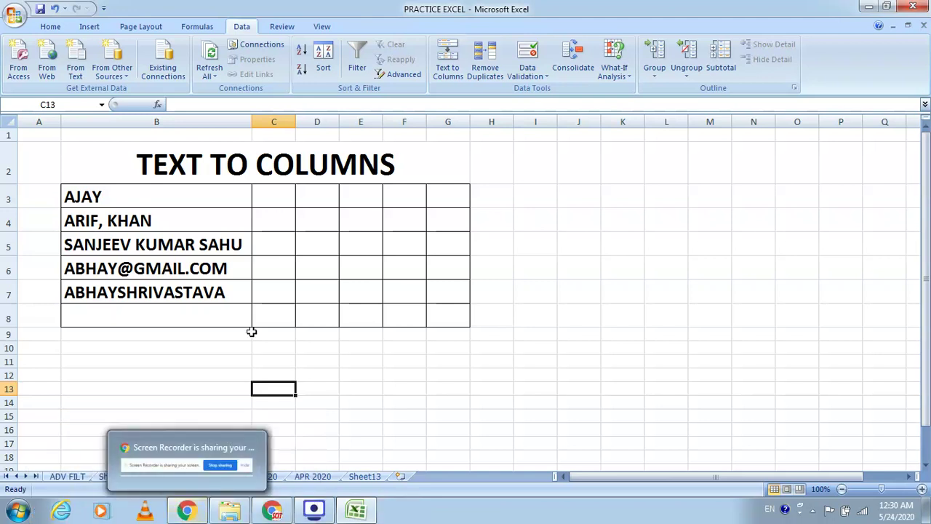
left_click(255, 317)
Add a surname after the first name in cell B3, separated by a space
left_click(138, 201)
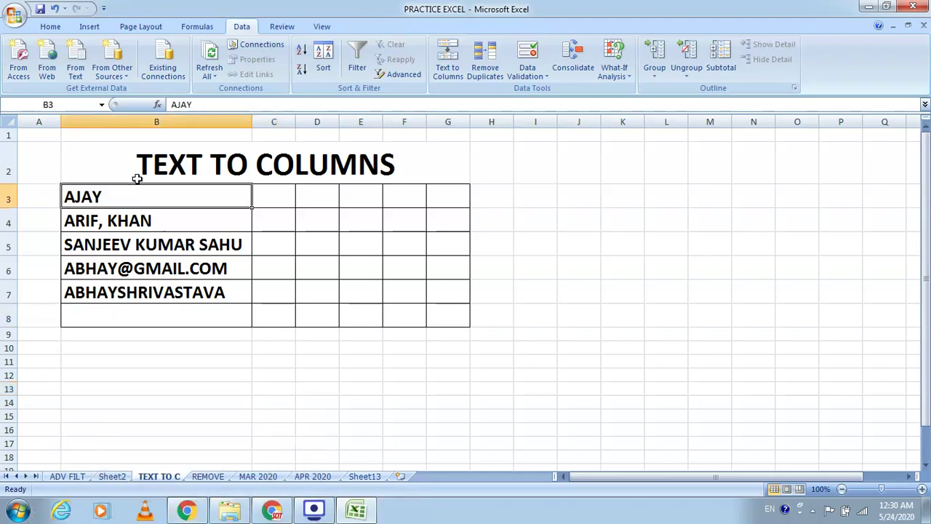
left_click(232, 105)
type("SH")
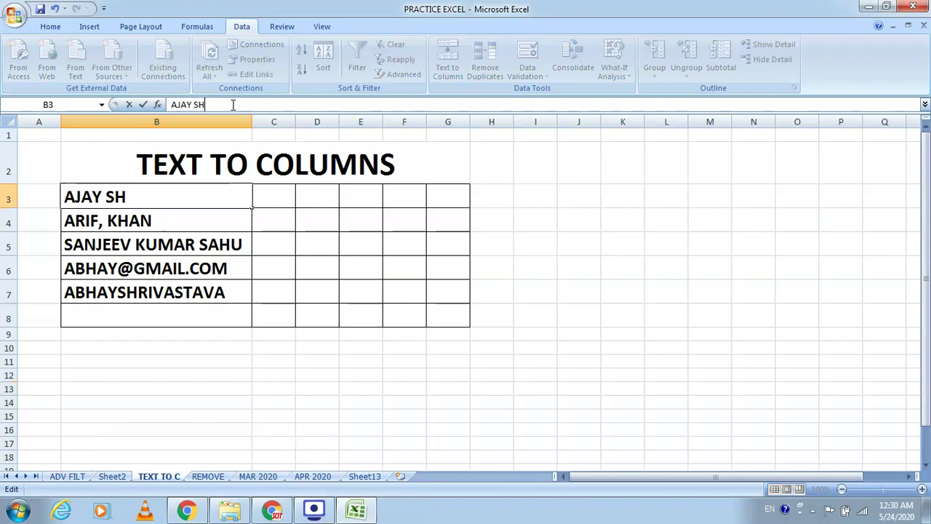
type("ARMA")
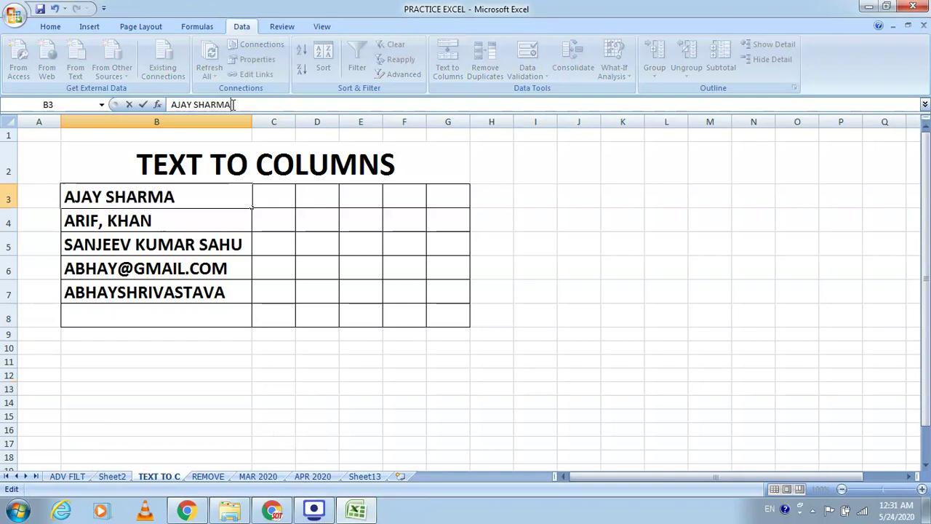
left_click(278, 249)
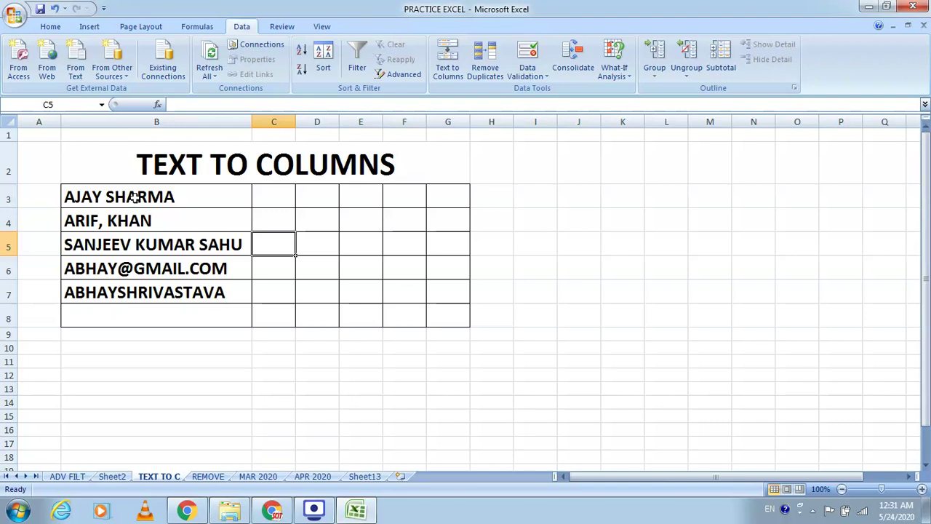
left_click(156, 226)
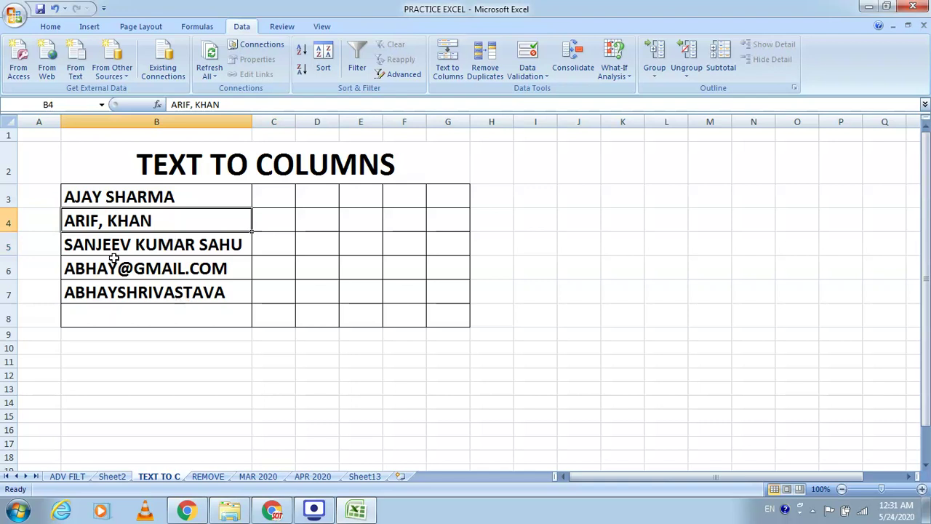
left_click(92, 196)
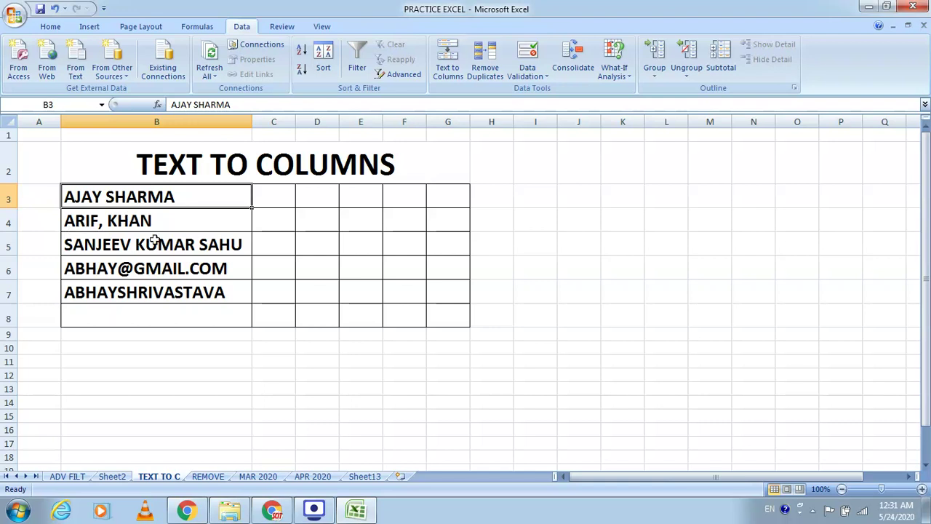
left_click(298, 244)
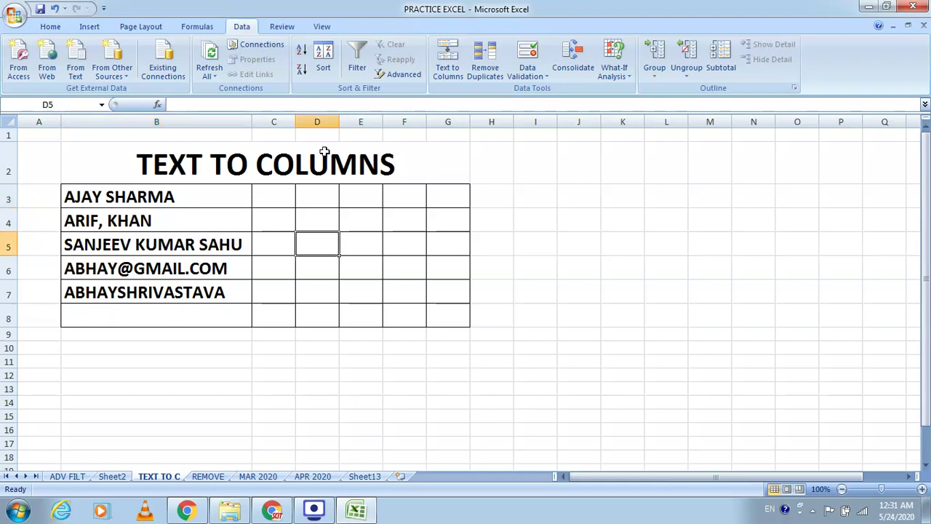
Start Text to Columns on cell B3 as Delimited data, with Space as the only delimiter instead of Tab
left_click(99, 195)
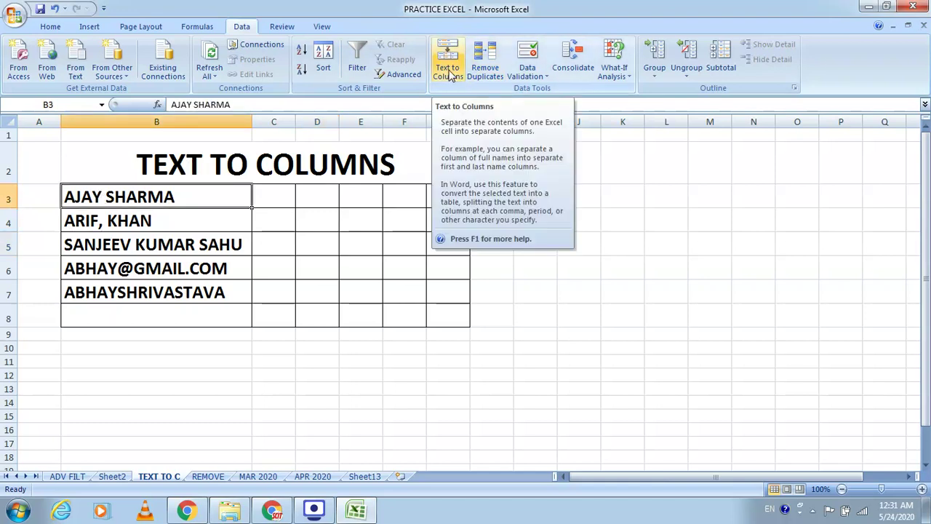
left_click(451, 75)
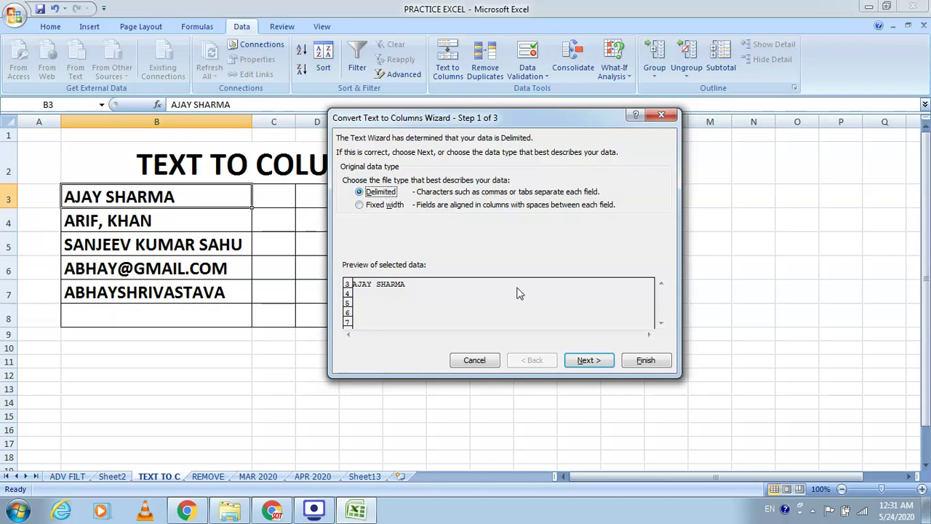
left_click(588, 360)
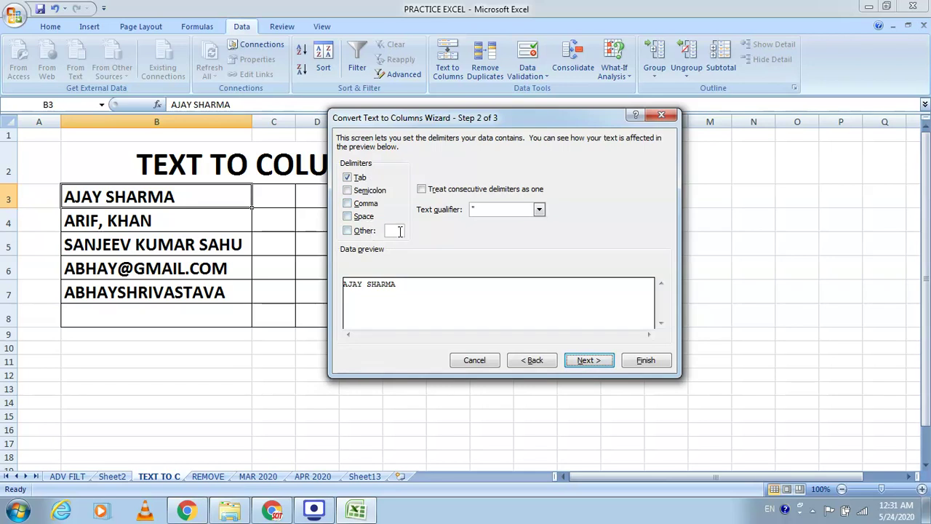
left_click(347, 177)
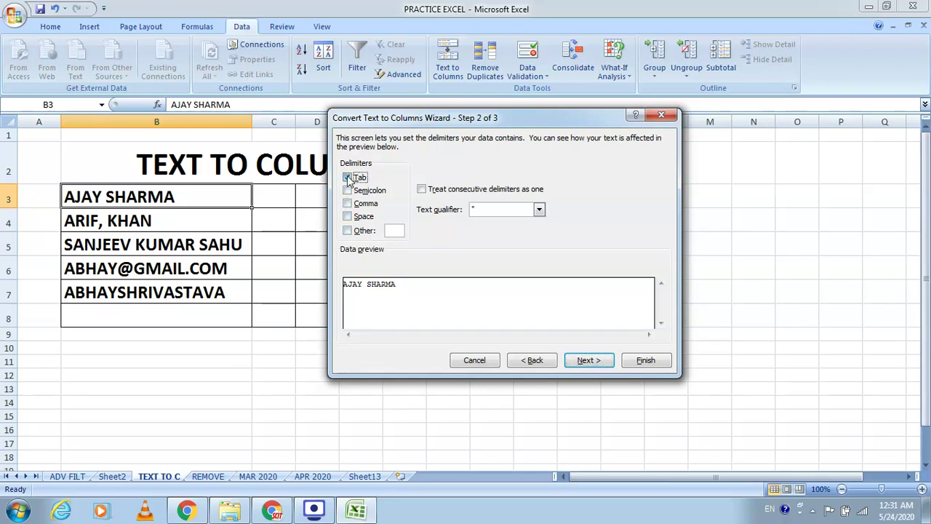
left_click(348, 217)
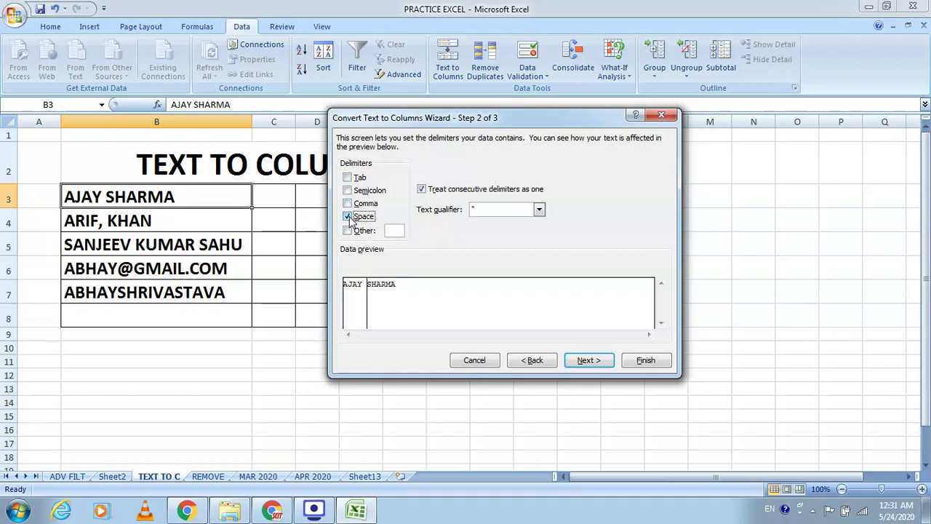
left_click(579, 361)
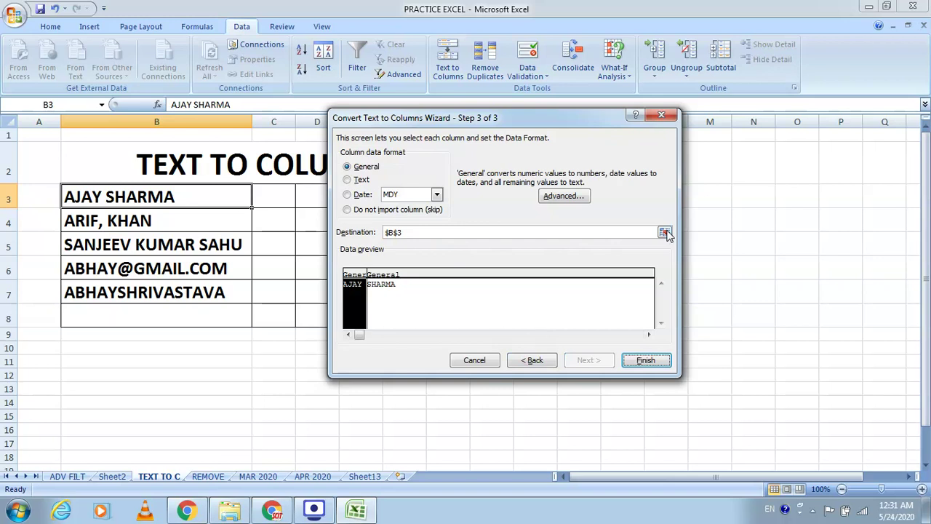
Set the Text to Columns destination to D3 and finish the split, allowing the destination cells to be replaced
left_click(664, 232)
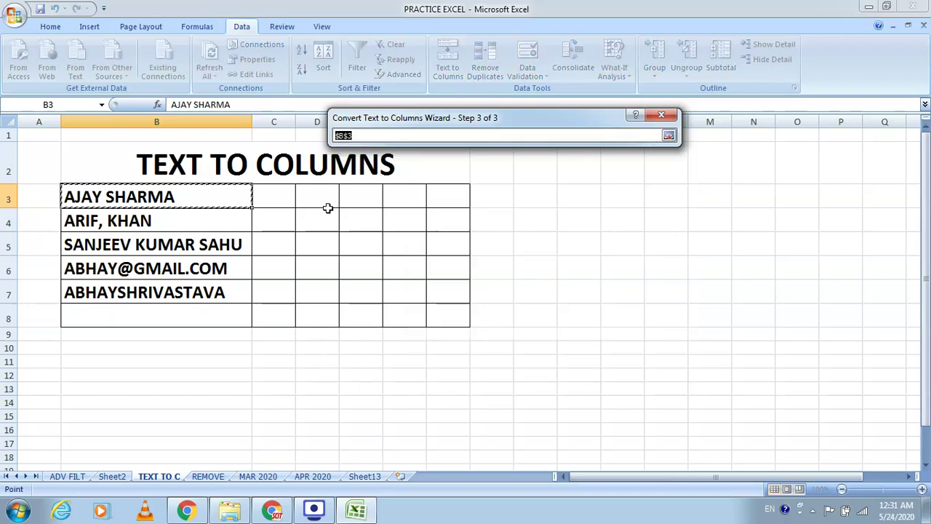
left_click(303, 197)
left_click(668, 136)
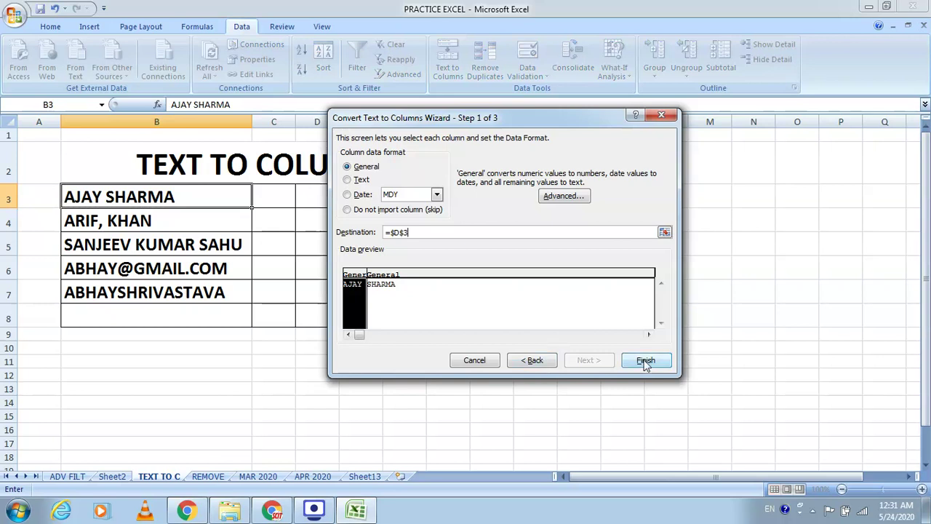
left_click(627, 361)
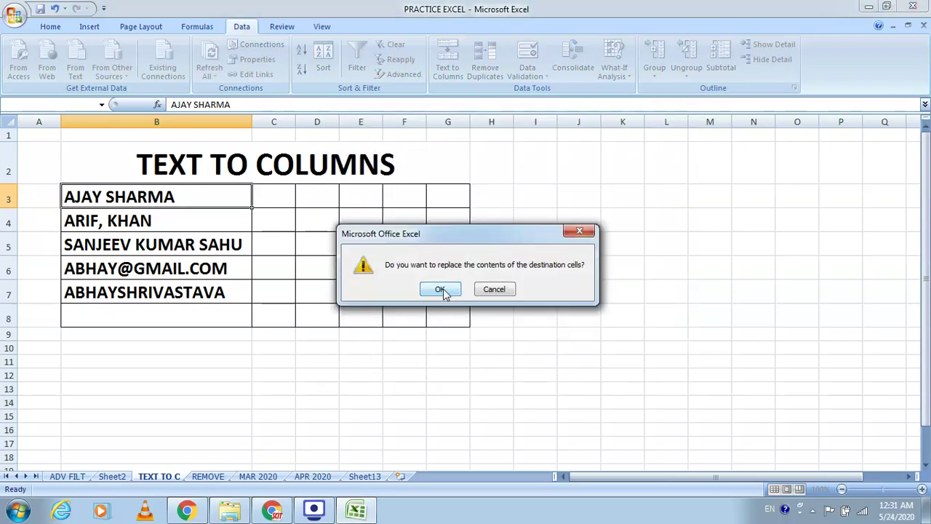
left_click(442, 290)
Check the separated first name and surname in cells D3 and E3
left_click(461, 332)
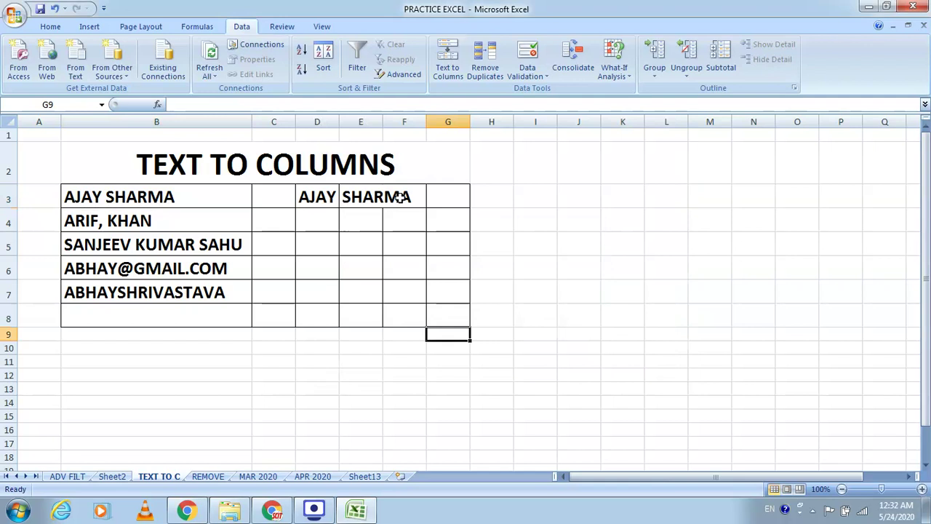
left_click(419, 306)
left_click(330, 190)
left_click(355, 200)
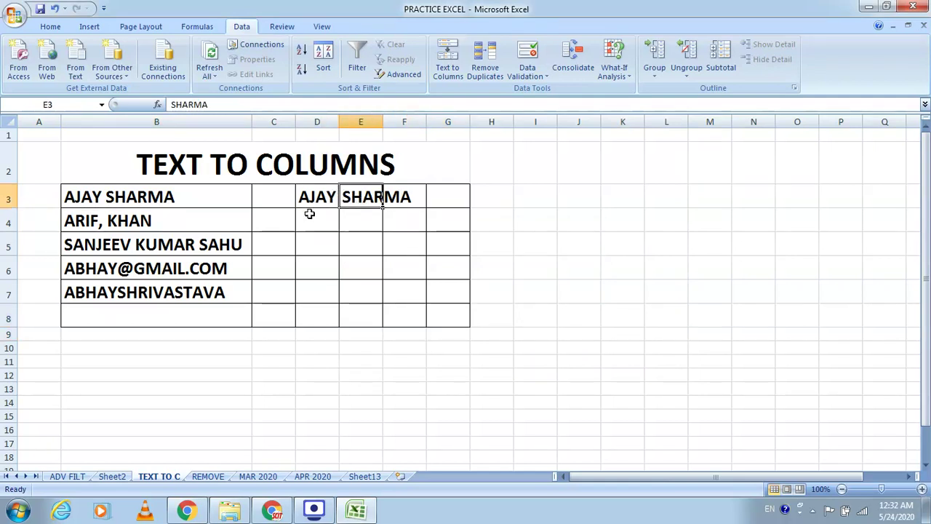
left_click(311, 193)
left_click(378, 193)
left_click(411, 277)
Start Text to Columns on cell B4 as Delimited data, with Comma as the only delimiter instead of Space
left_click(151, 220)
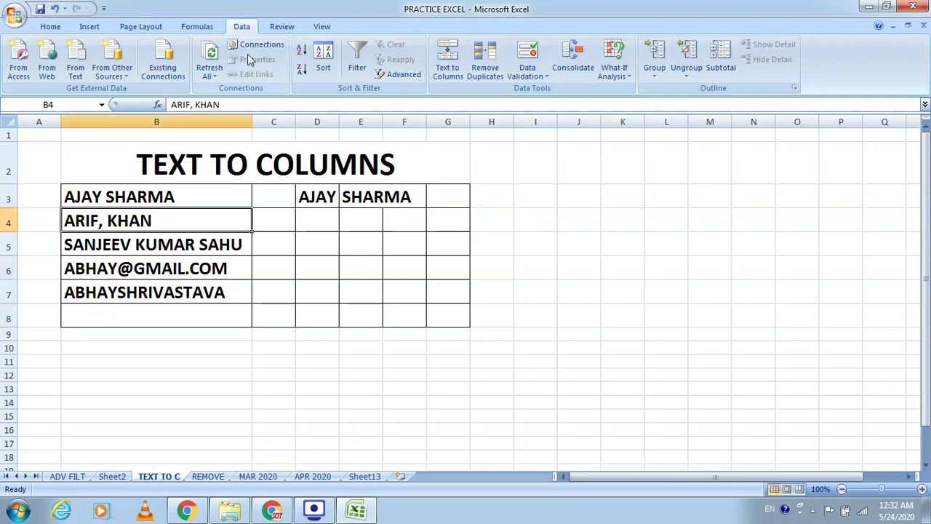
left_click(447, 66)
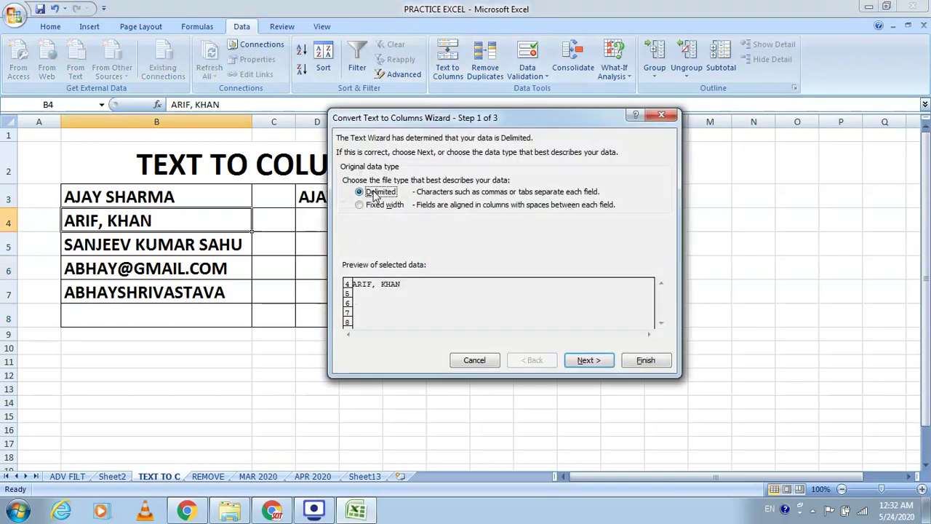
left_click(585, 361)
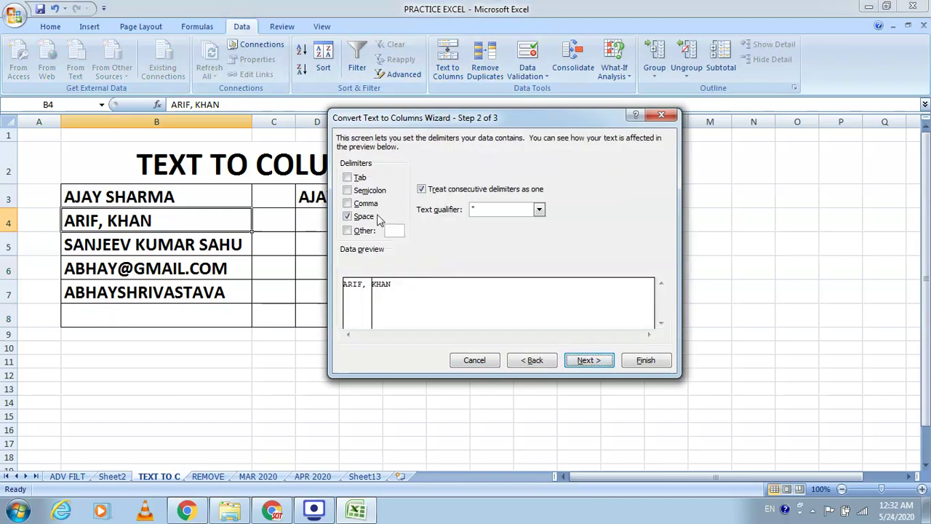
left_click(355, 204)
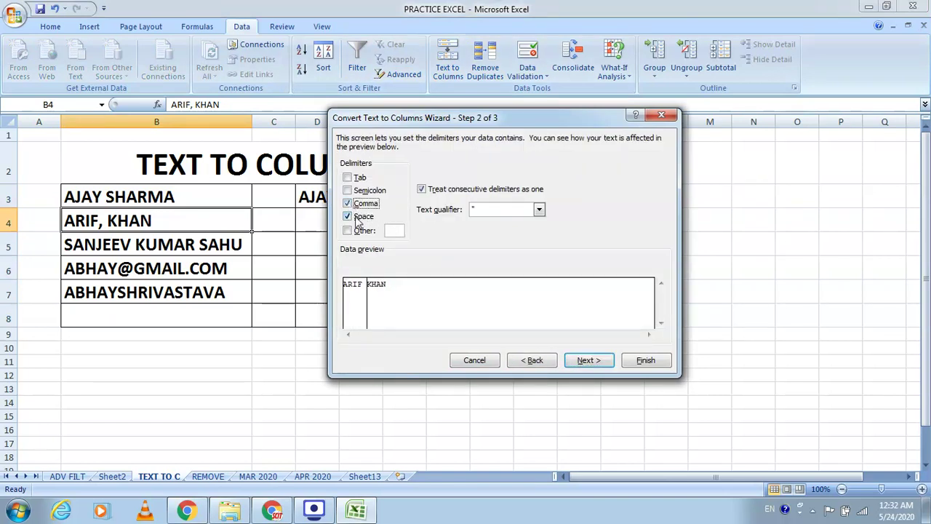
left_click(349, 216)
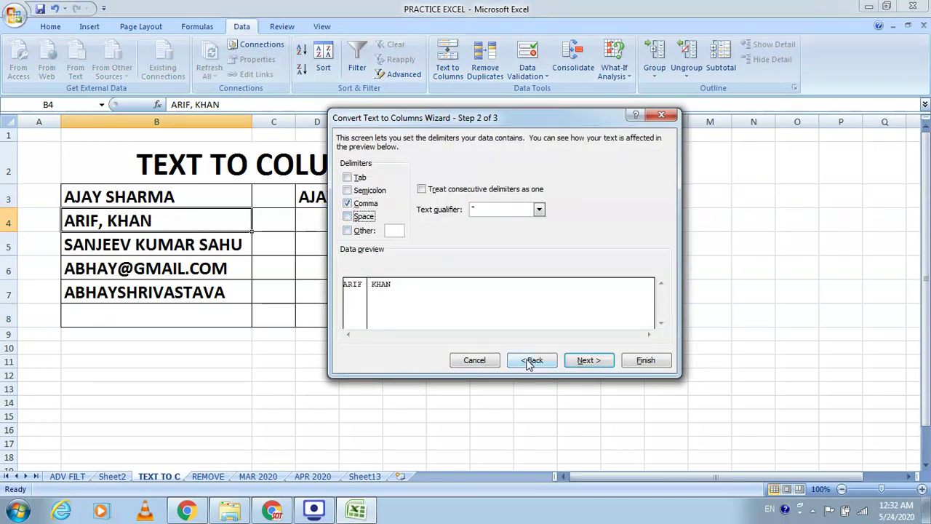
left_click(581, 361)
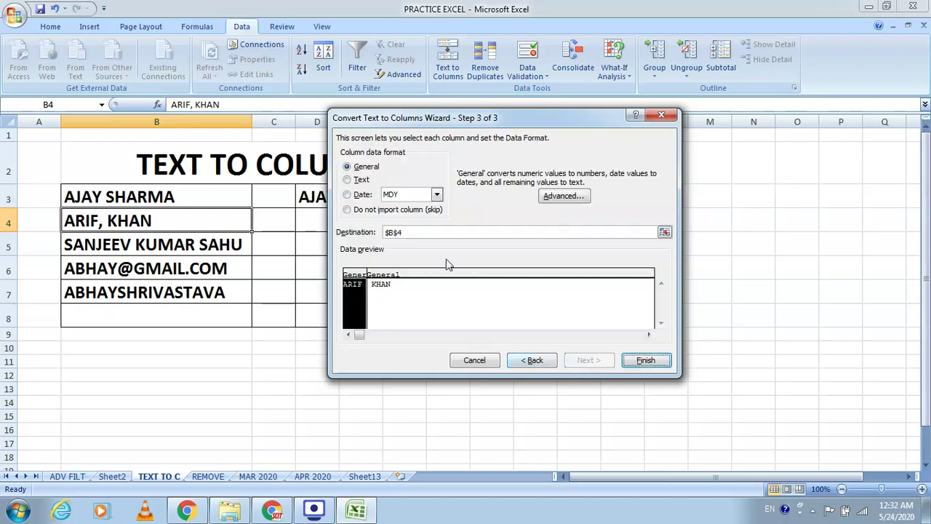
Set the destination of the B4 split to D4 and finish it, accepting replacement of the destination cells
left_click(664, 233)
left_click(313, 218)
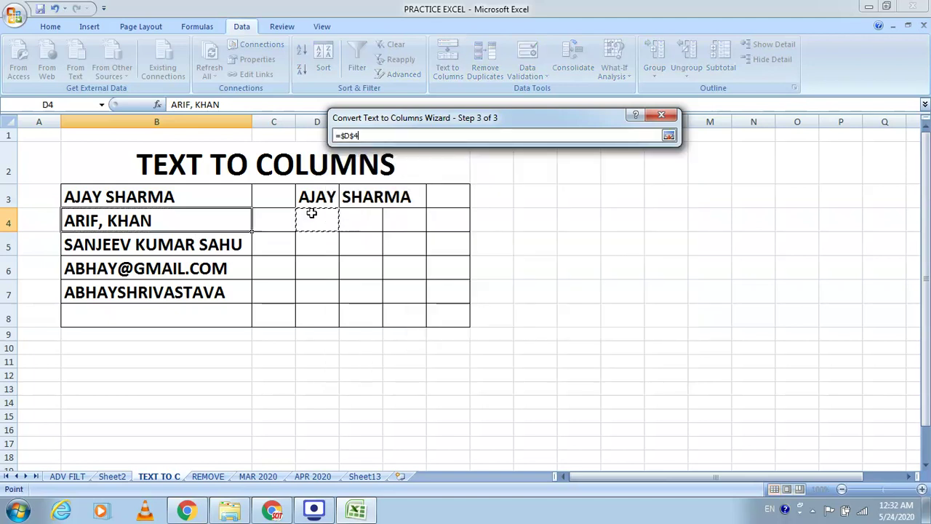
left_click(668, 137)
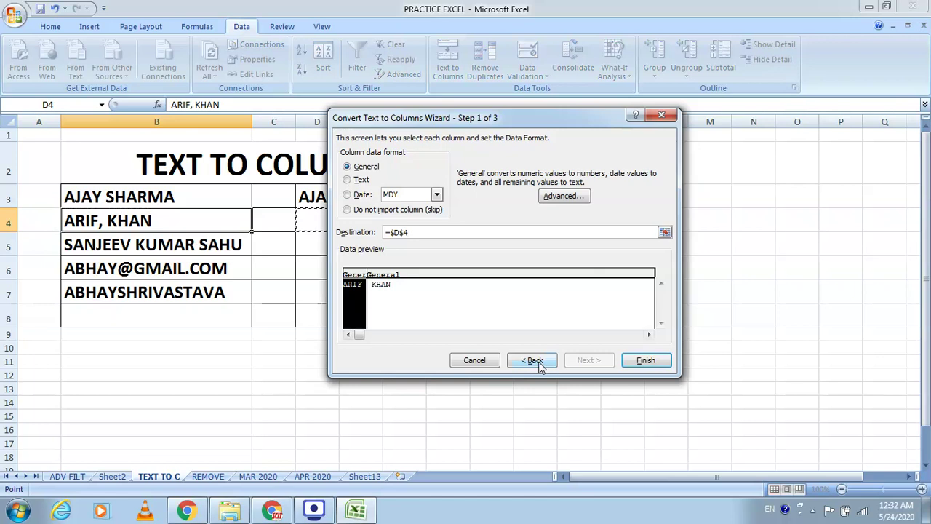
left_click(643, 358)
left_click(440, 289)
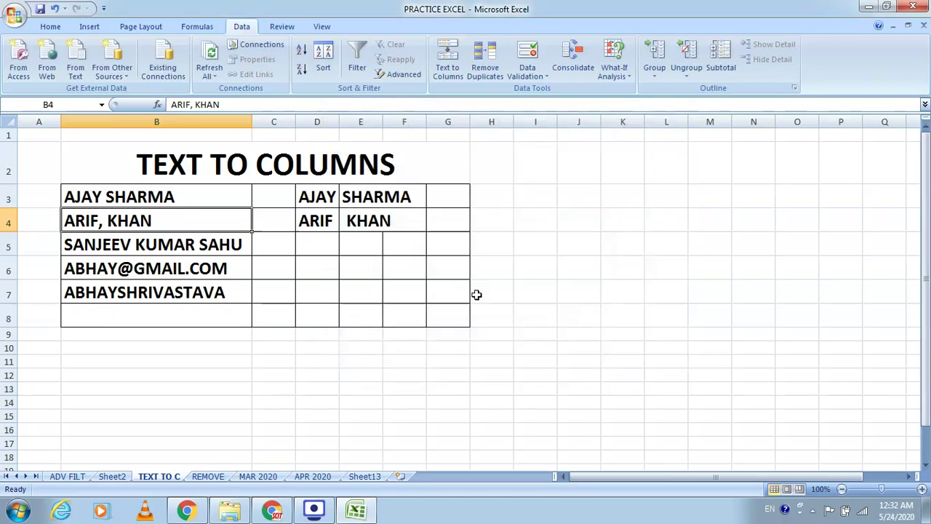
Check the separated first name and surname in cells D4 and E4
left_click(545, 316)
left_click(327, 226)
left_click(370, 225)
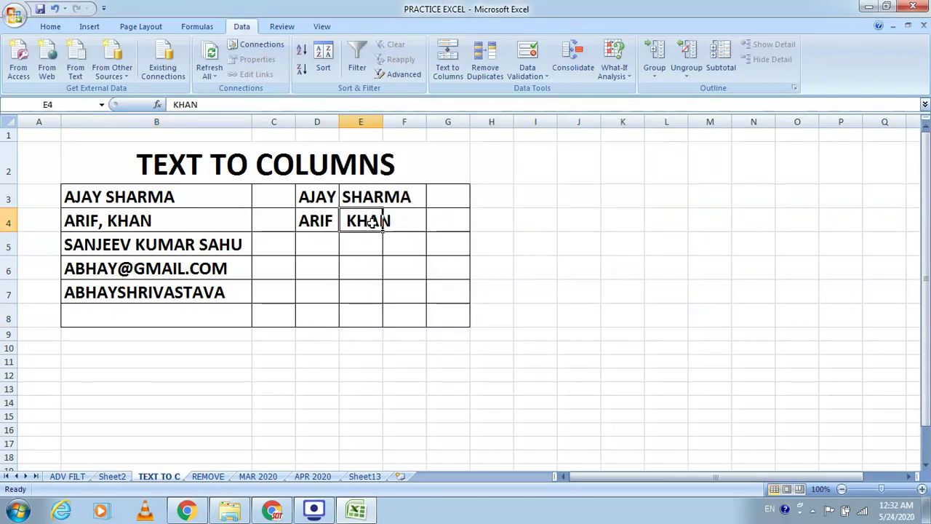
Start Text to Columns on cell B5 as Delimited data, adding Space as a delimiter
left_click(133, 244)
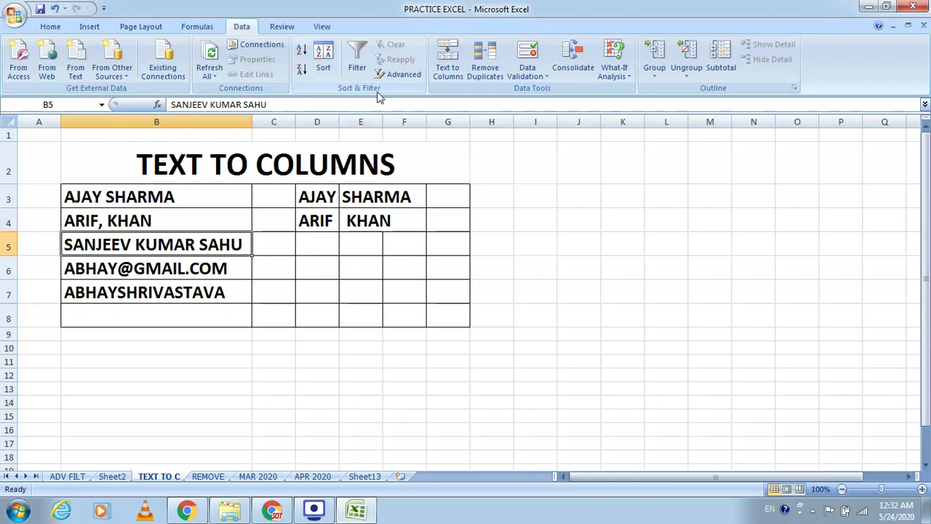
left_click(457, 72)
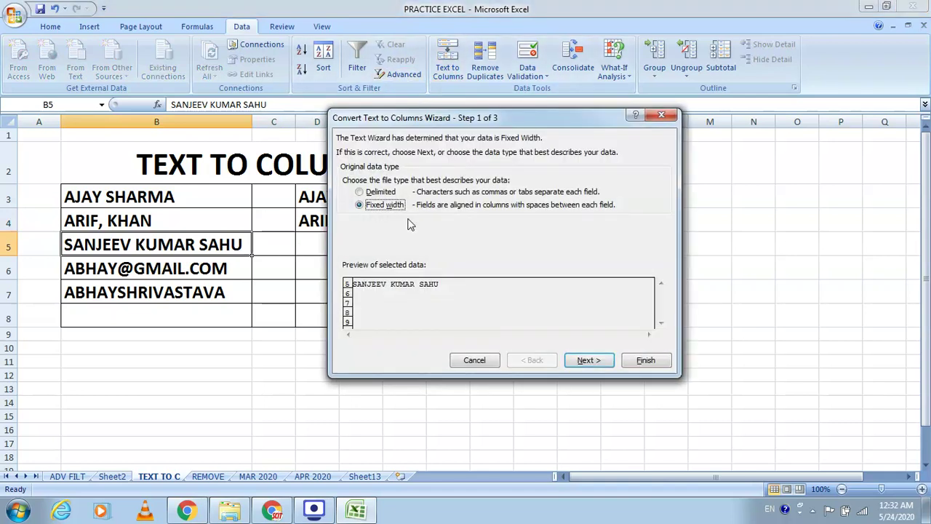
left_click(389, 193)
left_click(589, 362)
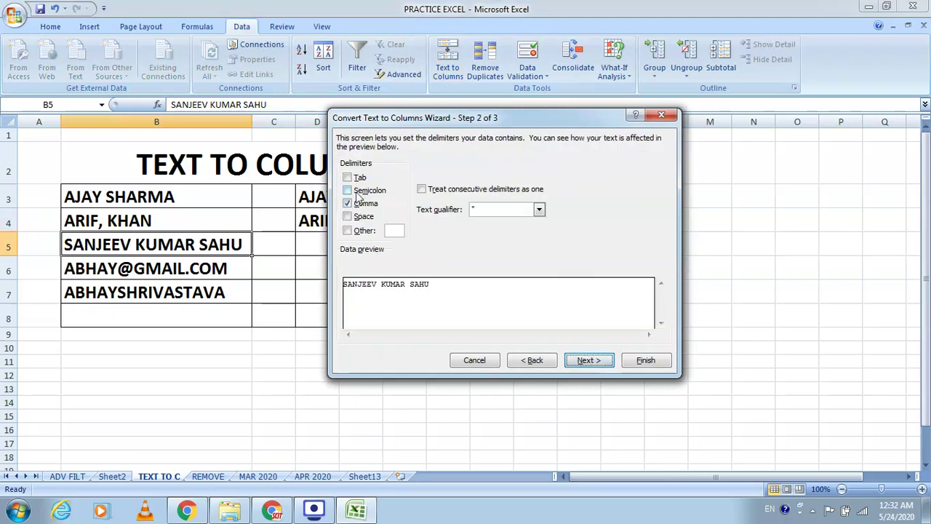
left_click(357, 219)
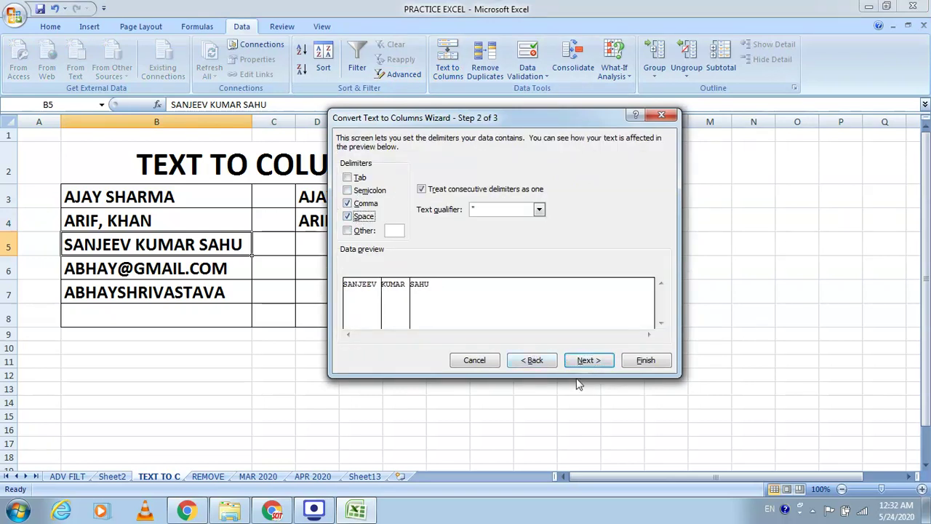
left_click(589, 361)
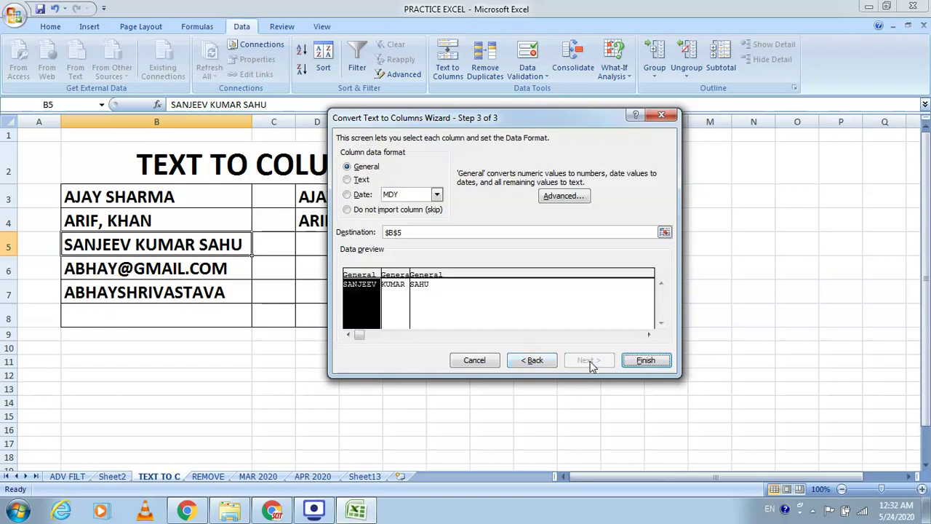
Set the destination of the B5 split to D5 and finish it, accepting replacement of the destination cells
left_click(664, 231)
left_click(323, 243)
left_click(669, 136)
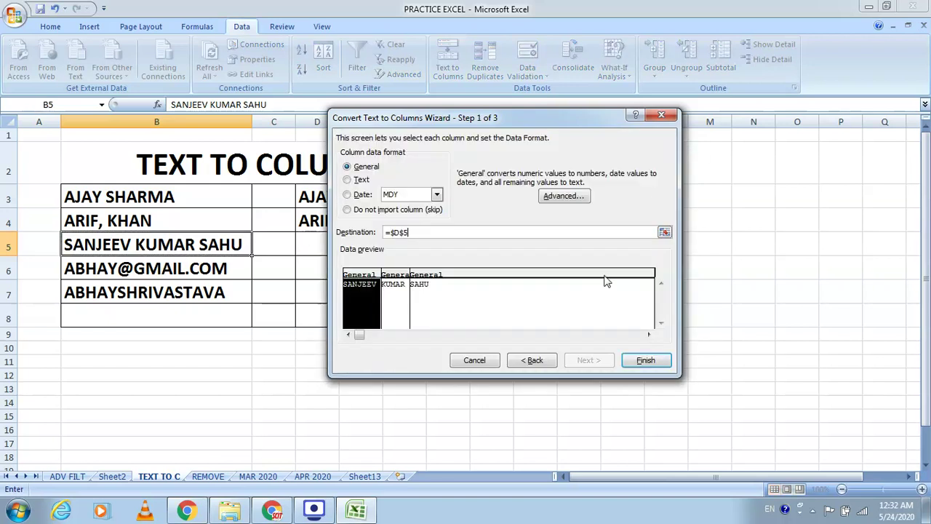
left_click(645, 360)
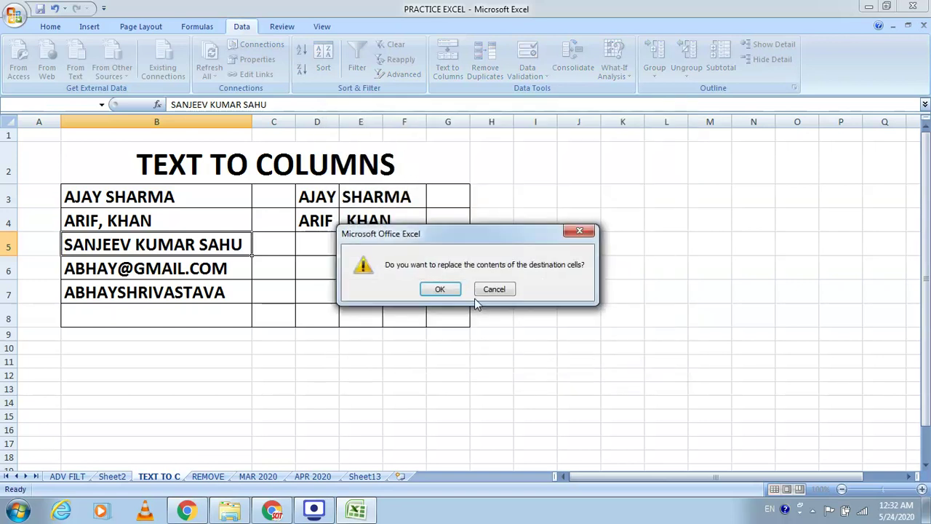
left_click(440, 290)
left_click(446, 360)
Widen columns D, E and F to fit the split name parts, and check the parts in row 5
left_click(317, 244)
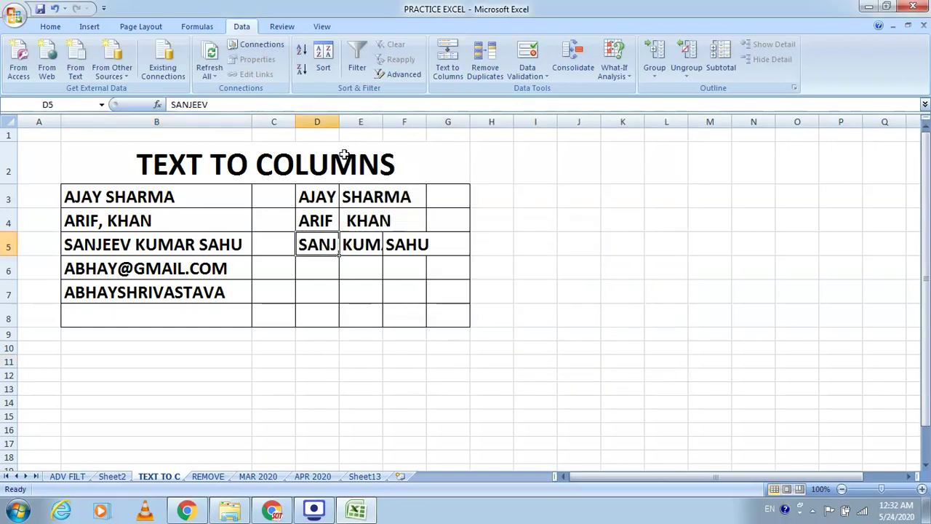
left_click_drag(338, 121, 516, 122)
left_click(465, 244)
left_click(328, 251)
left_click(436, 255)
left_click(465, 247)
left_click(134, 245)
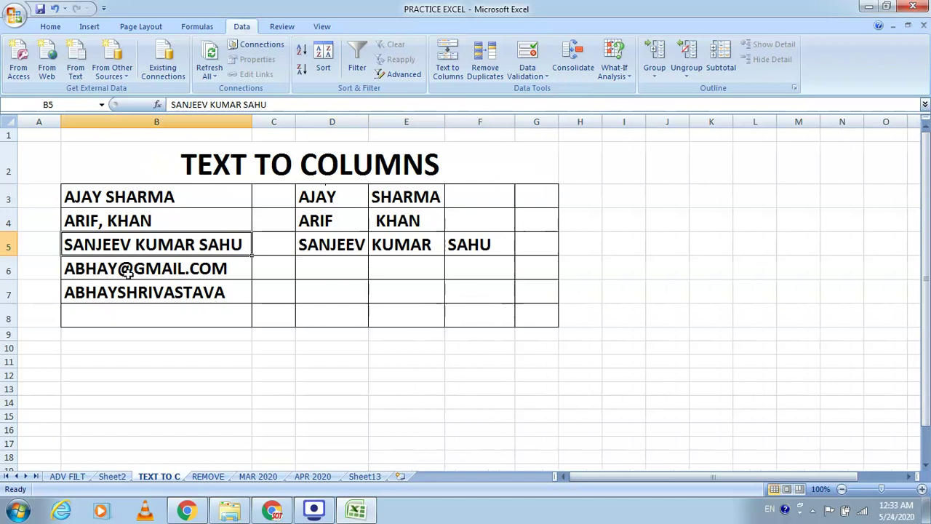
Start Text to Columns on the e-mail address in B6 as Delimited data, adding @ as the Other delimiter
left_click(127, 269)
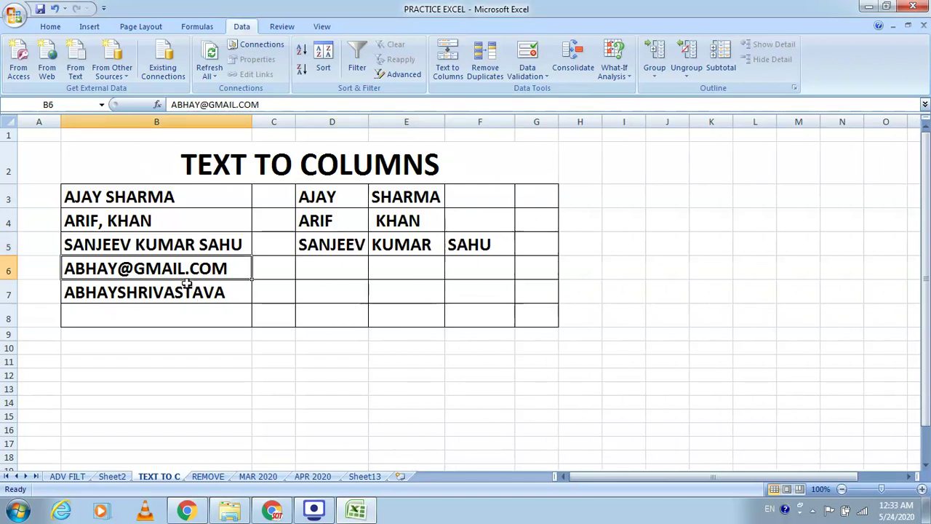
left_click(448, 67)
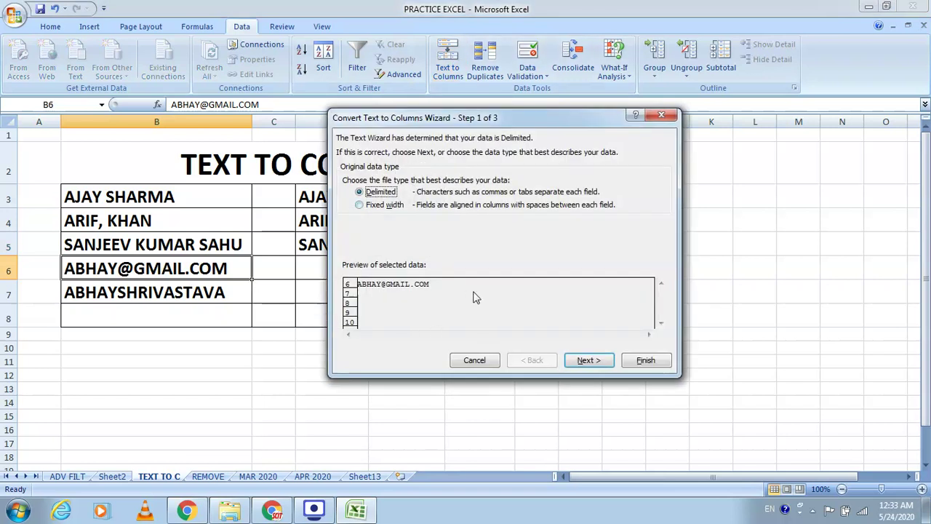
left_click(591, 362)
left_click(347, 231)
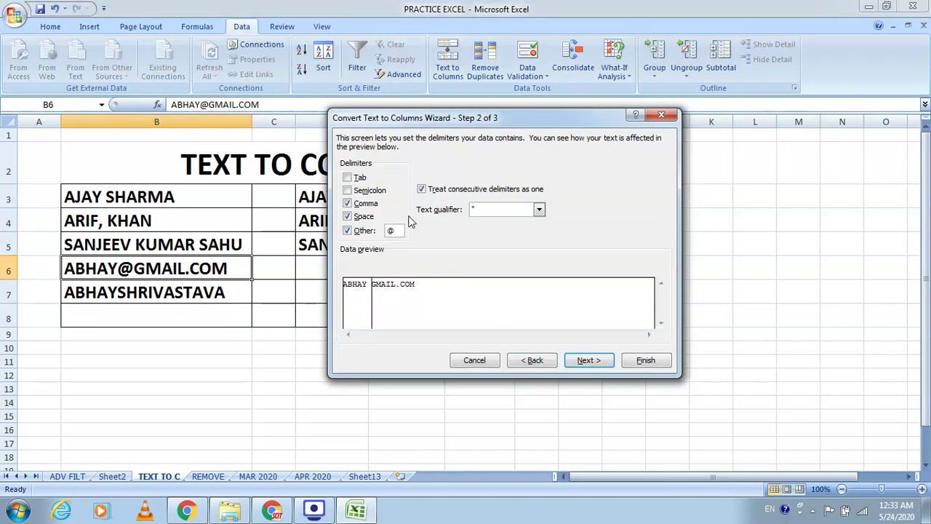
left_click(608, 362)
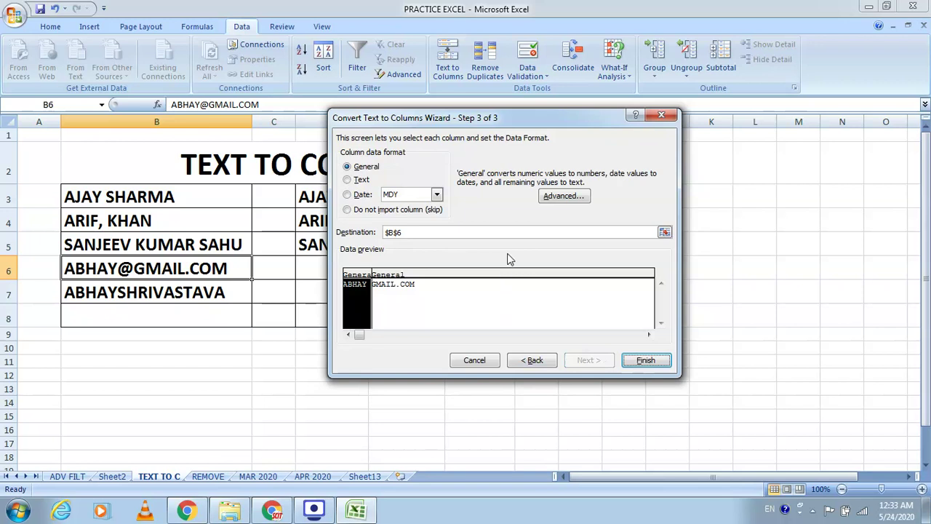
Set the destination of the B6 split to D6 and finish it, accepting replacement of the destination cells
left_click(668, 232)
left_click(313, 273)
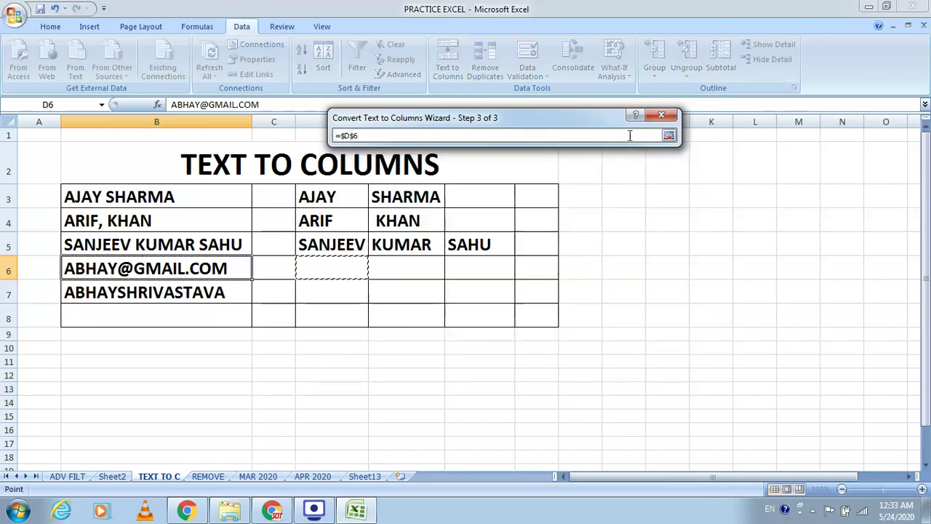
left_click(667, 135)
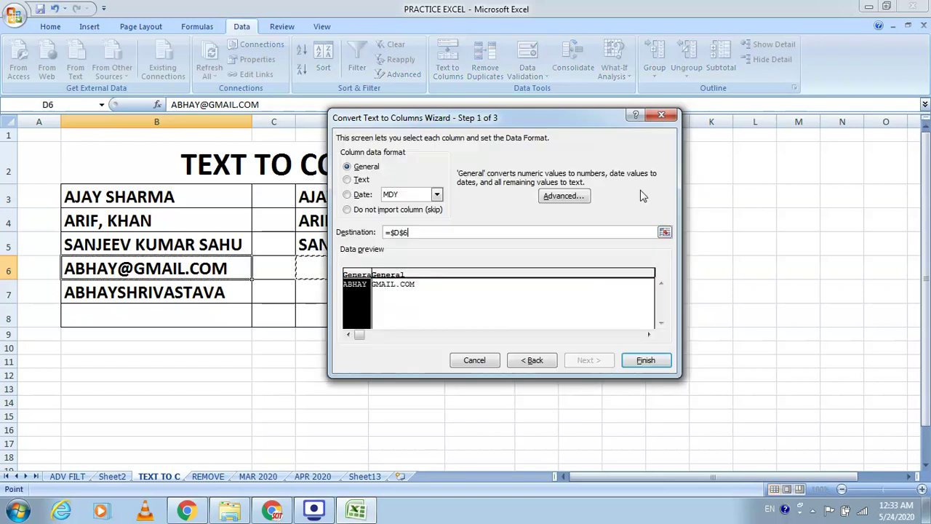
left_click(647, 360)
left_click(439, 291)
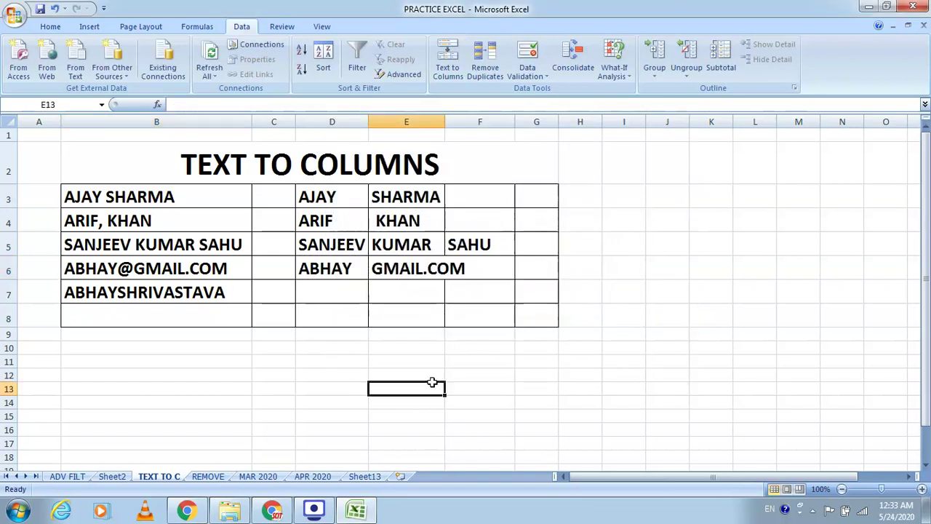
Check the two separated parts of the e-mail address in cells D6 and E6
left_click(341, 270)
left_click(393, 274)
left_click(748, 351)
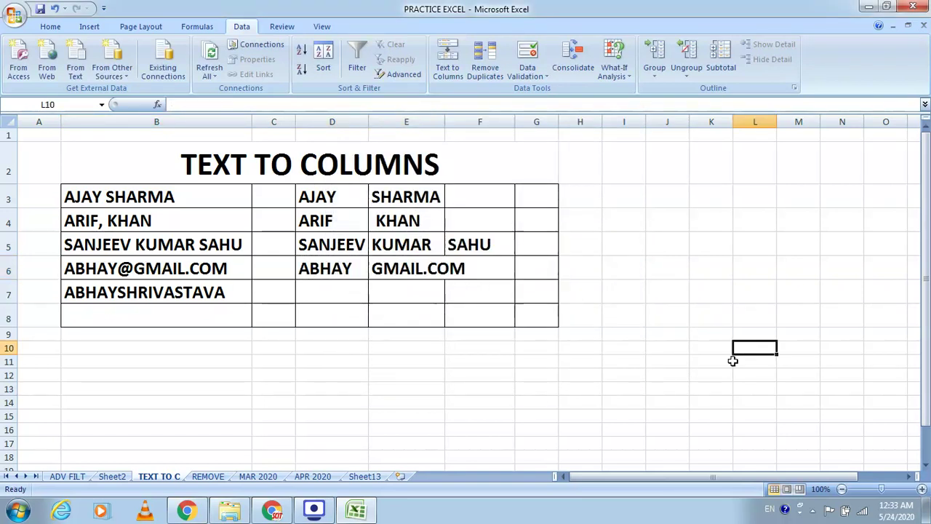
left_click(134, 292)
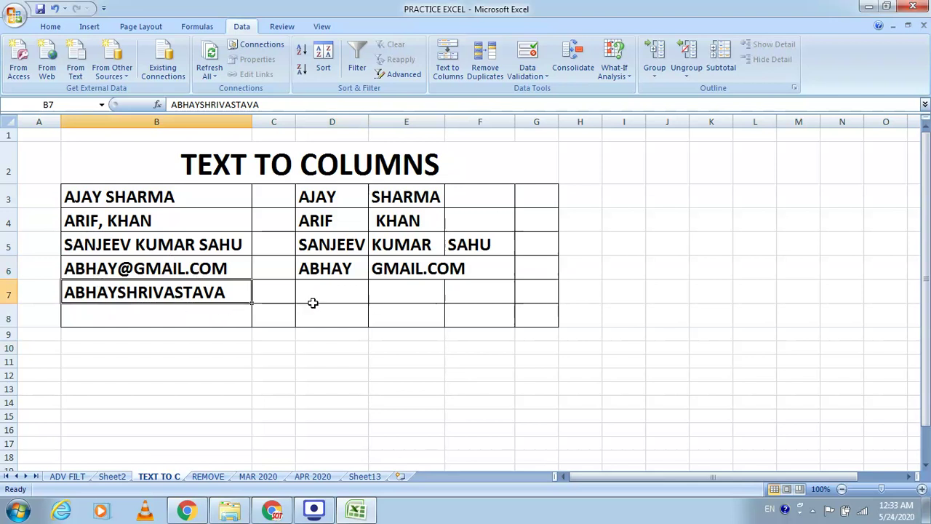
left_click(315, 295)
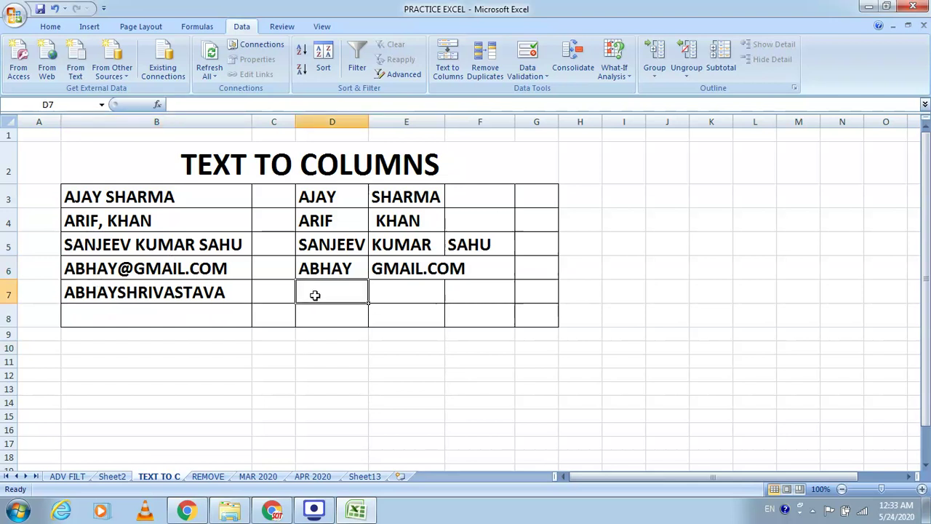
left_click(447, 66)
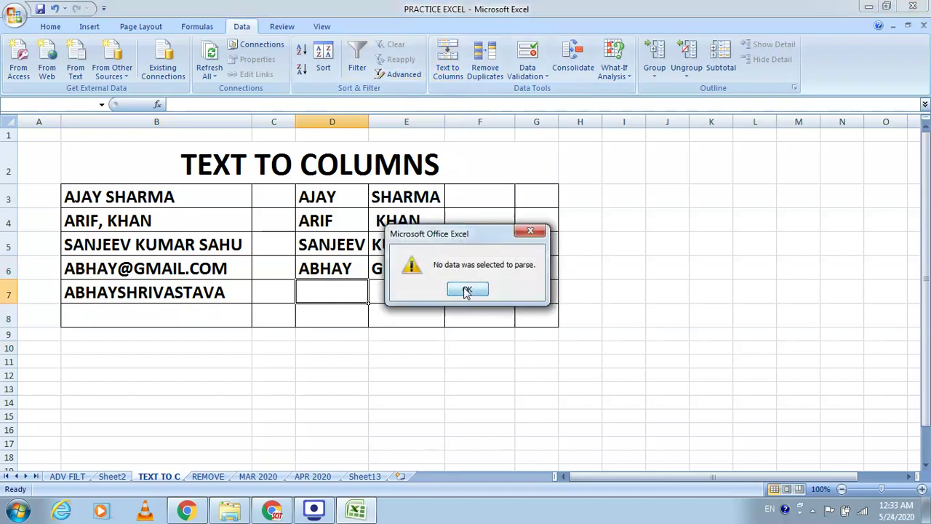
left_click(466, 290)
Start Text to Columns on cell B7 as Fixed width data, with a column break after the fifth character
left_click(211, 291)
left_click(448, 69)
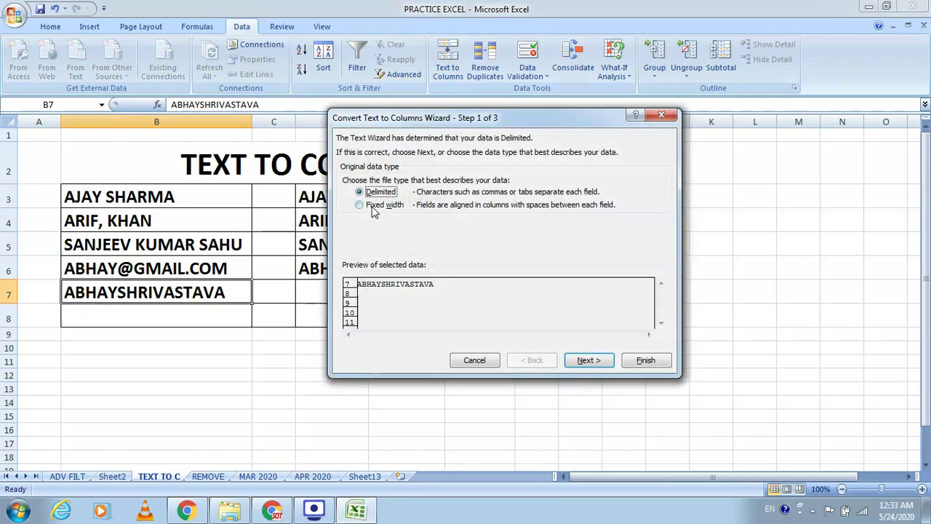
left_click(372, 209)
left_click(589, 361)
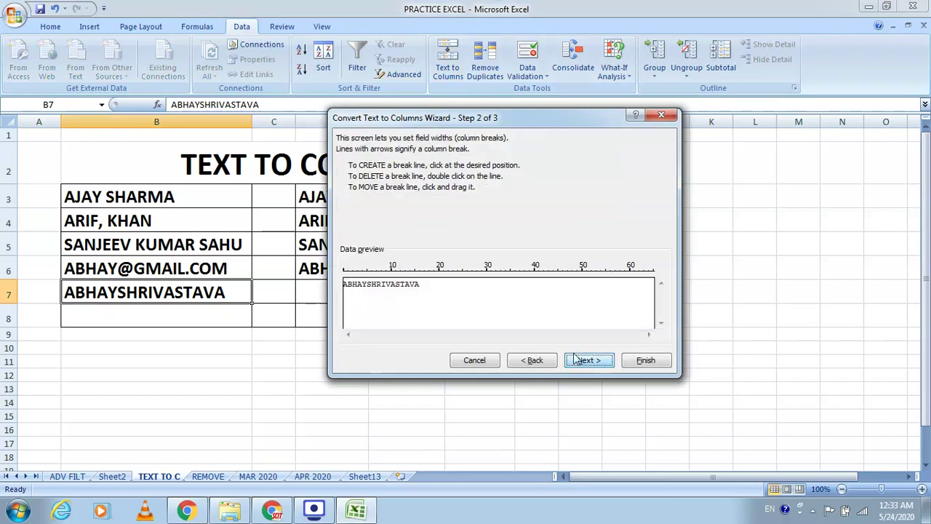
left_click_drag(395, 275, 370, 283)
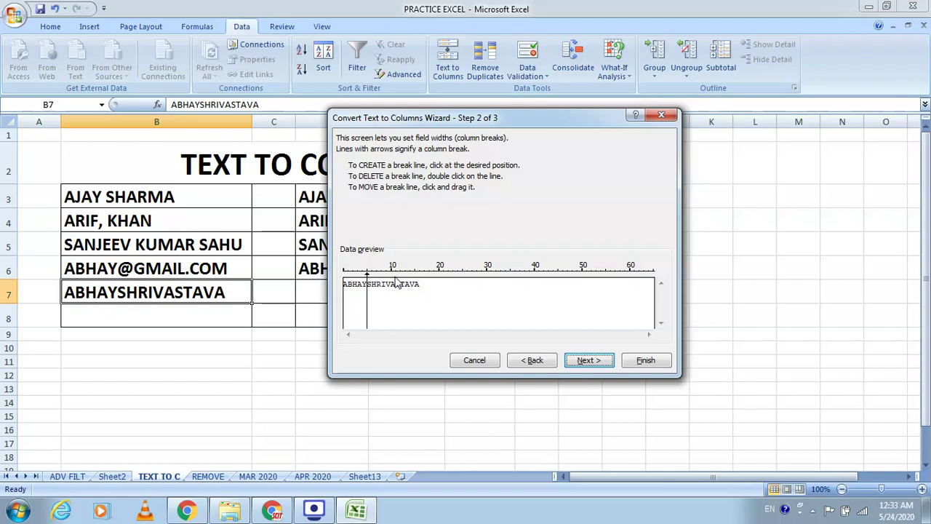
key("super+plus")
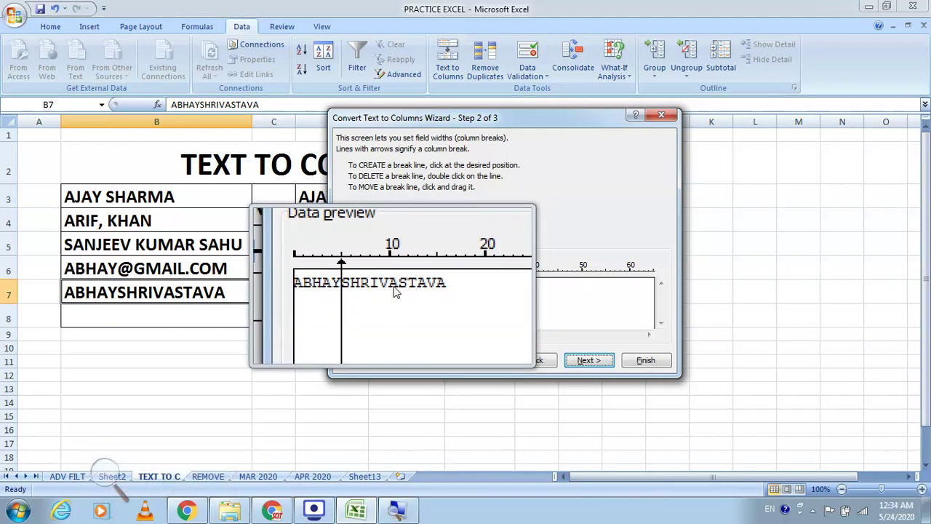
key("super+Escape")
left_click(582, 359)
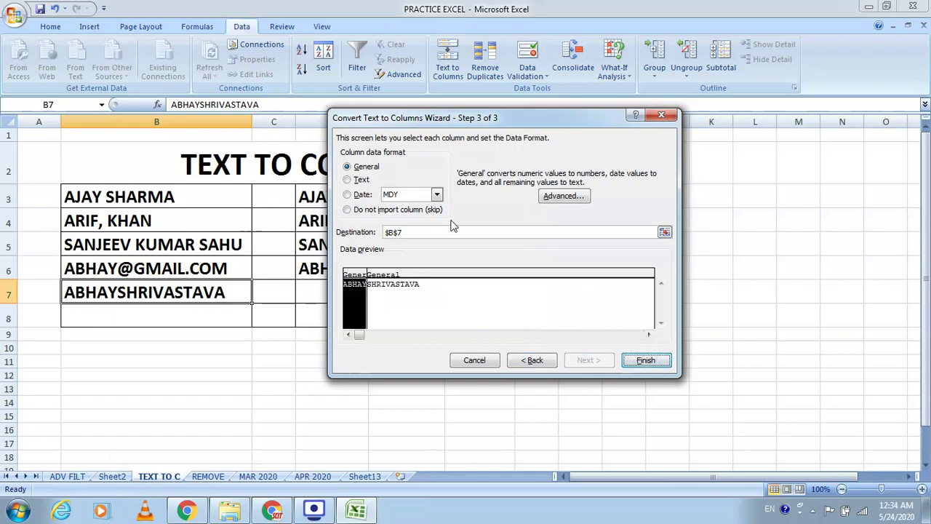
Set the destination of the B7 split to D7 and finish it, accepting replacement of the destination cells
left_click(665, 232)
left_click(345, 293)
left_click(669, 136)
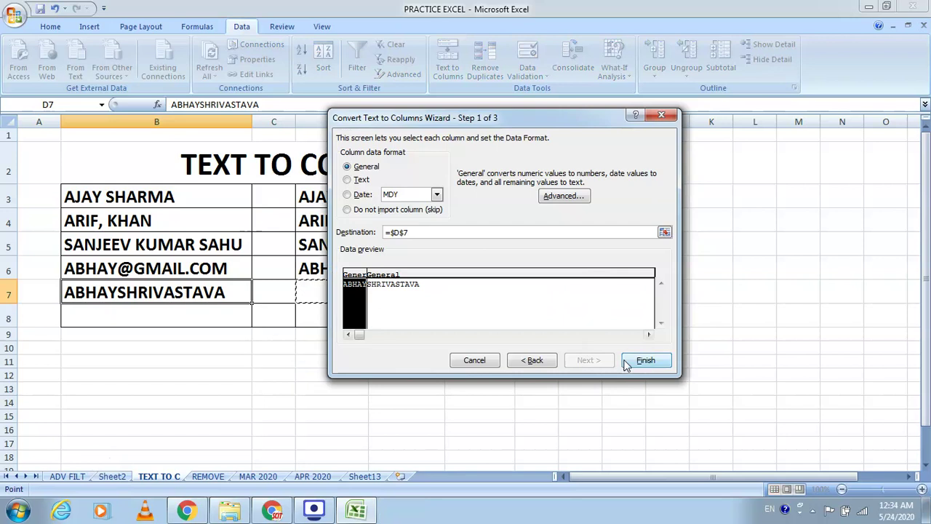
left_click(644, 359)
left_click(440, 288)
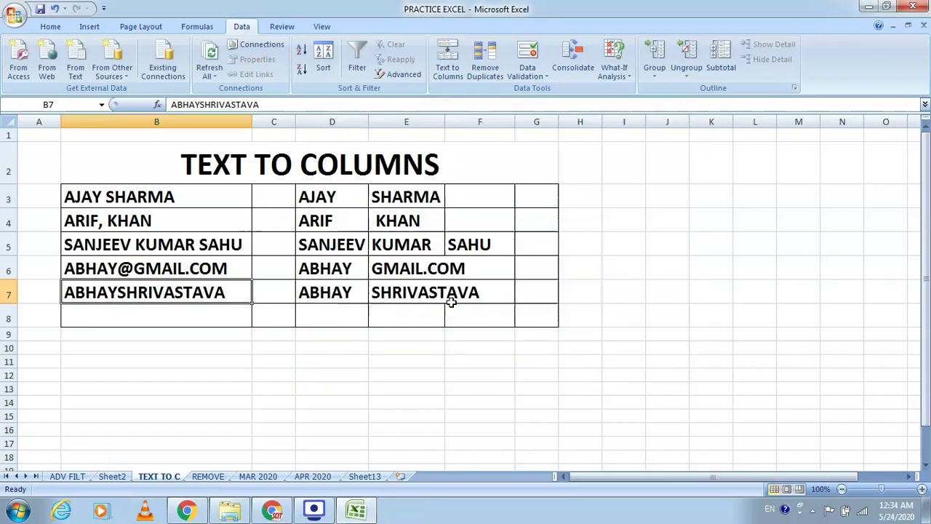
Check the separated first name and surname in cells D7 and E7
left_click(477, 374)
left_click(343, 293)
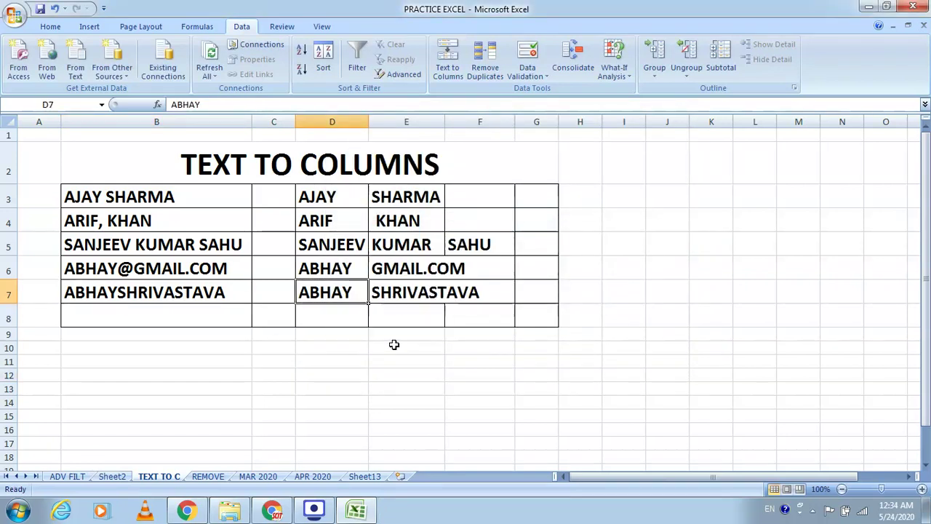
left_click(398, 292)
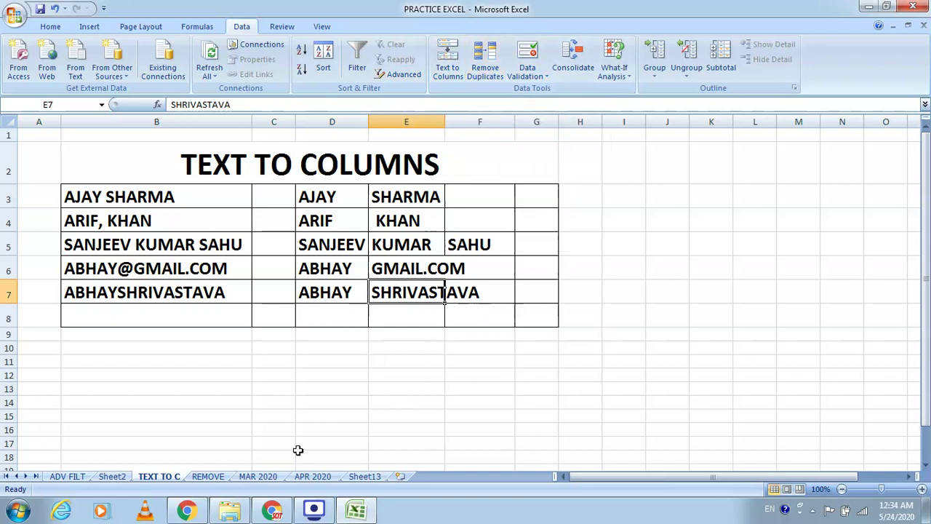
On the REMOVE sheet, delete rows 20 to 34 holding the two extracted tables below the main payroll table
left_click(210, 477)
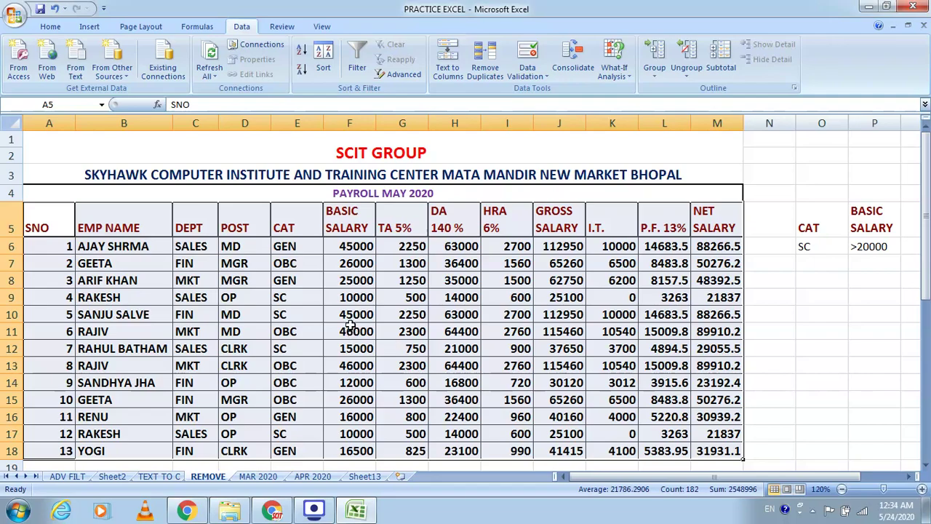
scroll(208, 237, "down", 1)
scroll(208, 235, "up", 1)
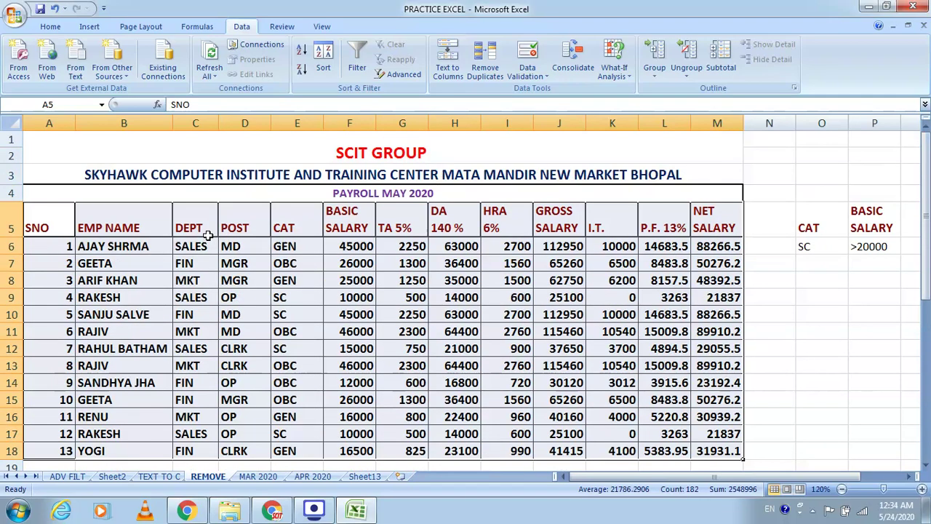
scroll(208, 236, "down", 1)
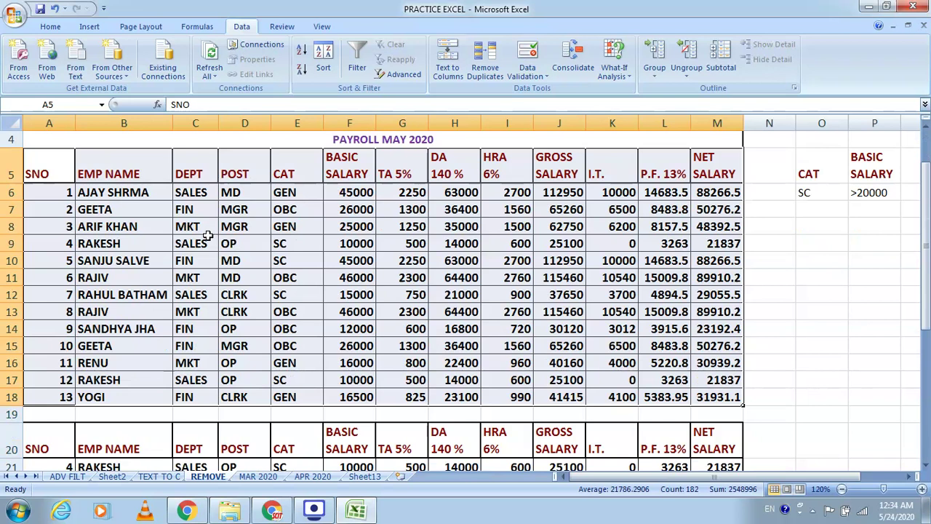
scroll(208, 236, "down", 3)
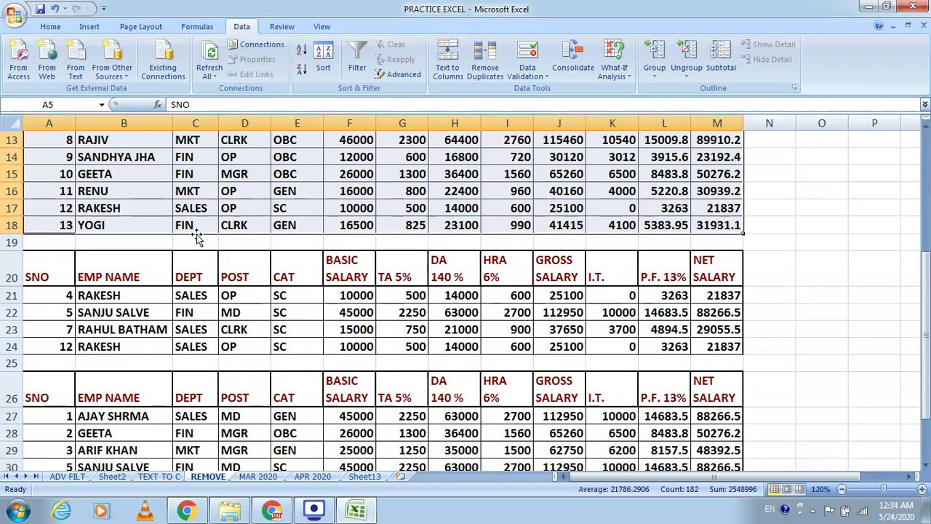
scroll(204, 236, "down", 1)
left_click_drag(3, 210, 10, 457)
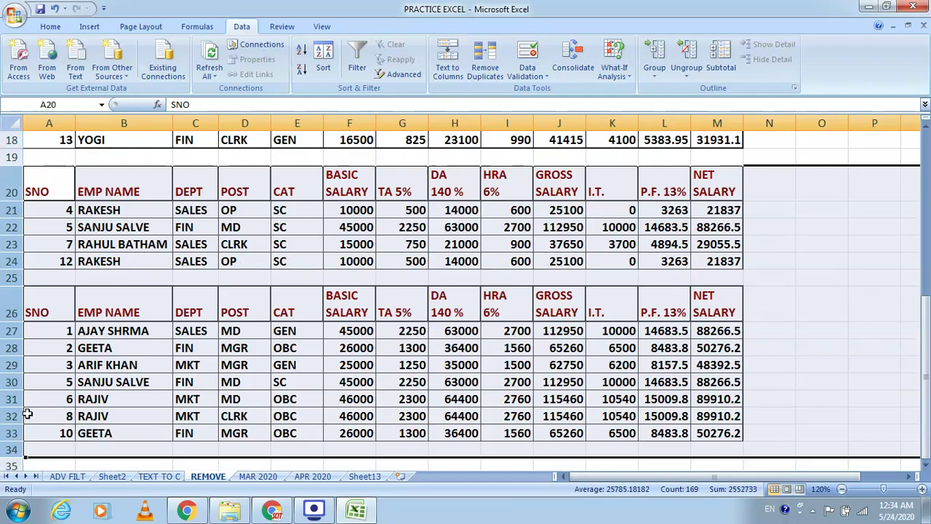
right_click(20, 297)
left_click(51, 382)
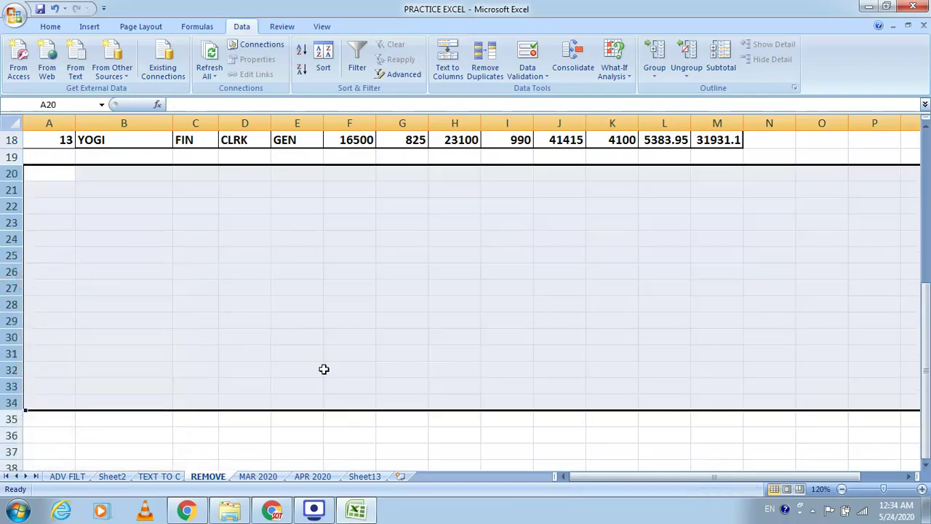
scroll(324, 368, "up", 6)
left_click(358, 363)
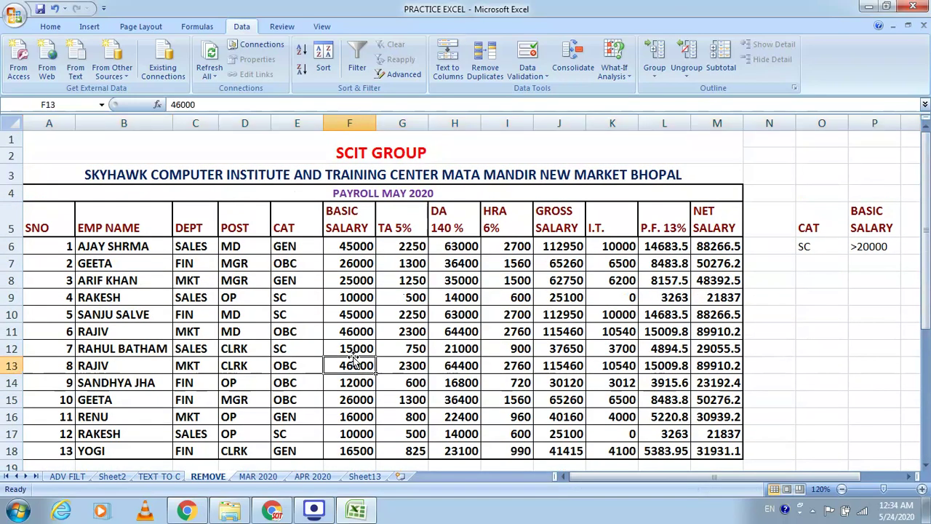
Compare the repeated employee entries in cells B17, B9, B11 and B13 of the payroll table
left_click(113, 432)
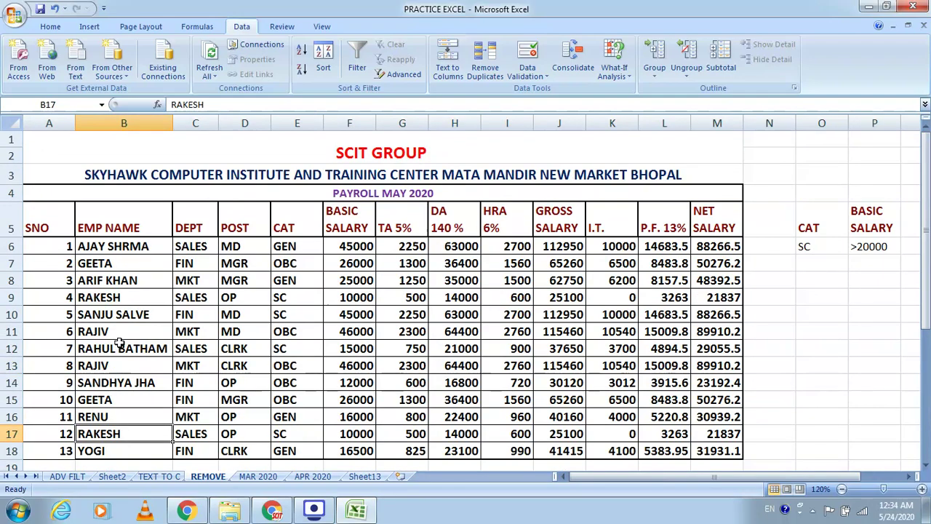
left_click(106, 298)
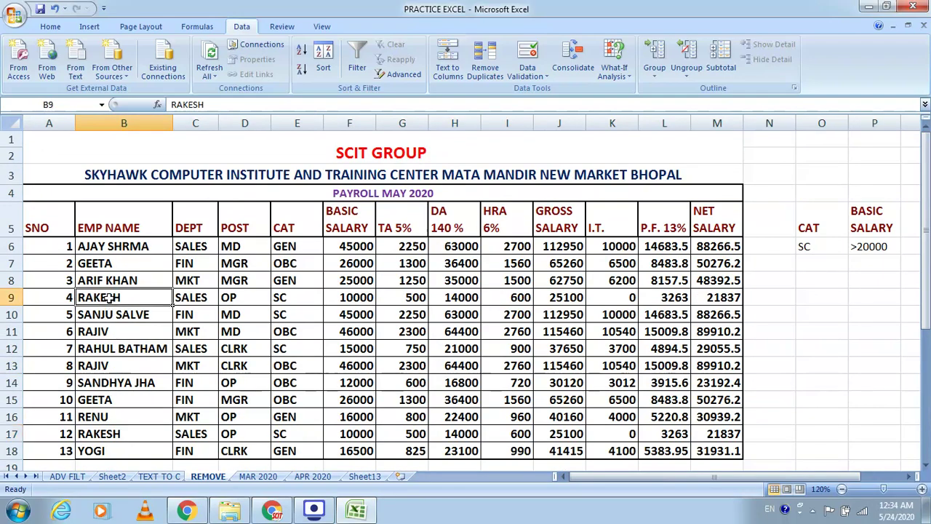
left_click(113, 331)
left_click(116, 364)
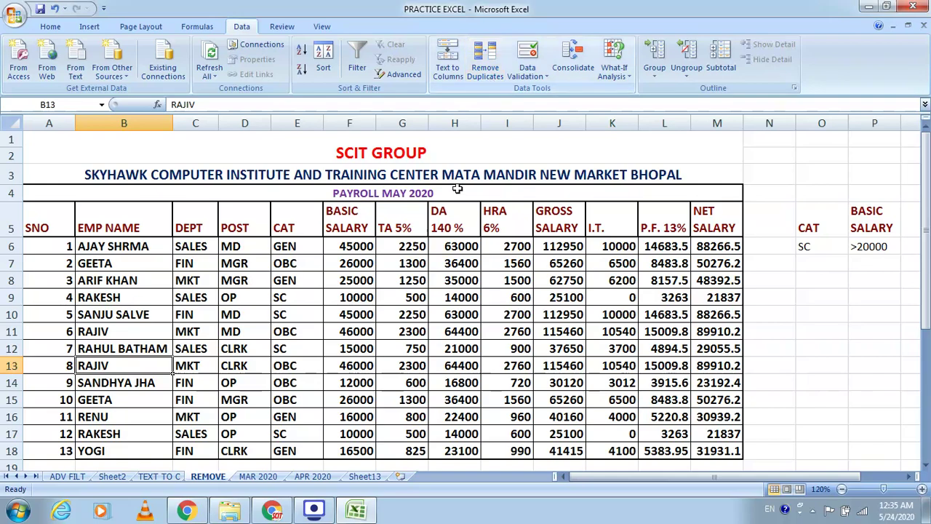
Remove duplicate rows from the payroll range A5:M18, comparing all columns except SNO
left_click(439, 286)
left_click_drag(45, 220, 718, 448)
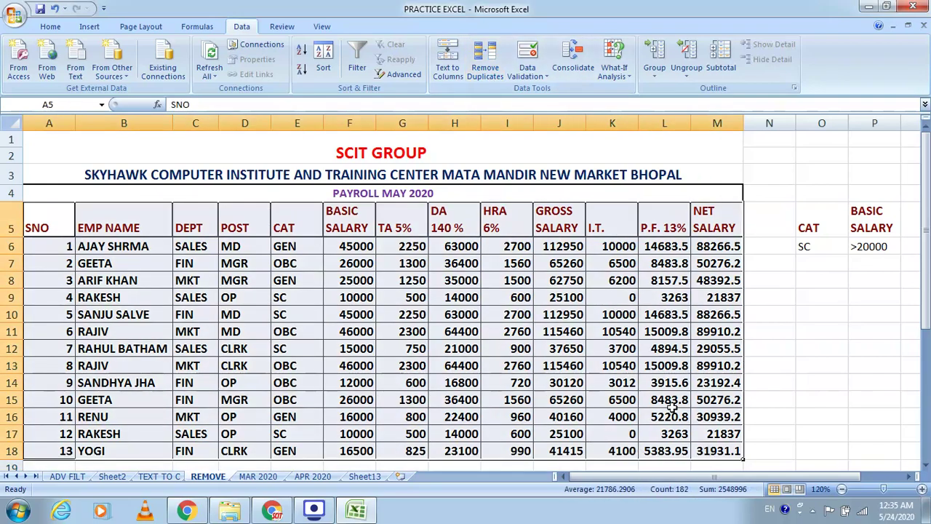
left_click(496, 69)
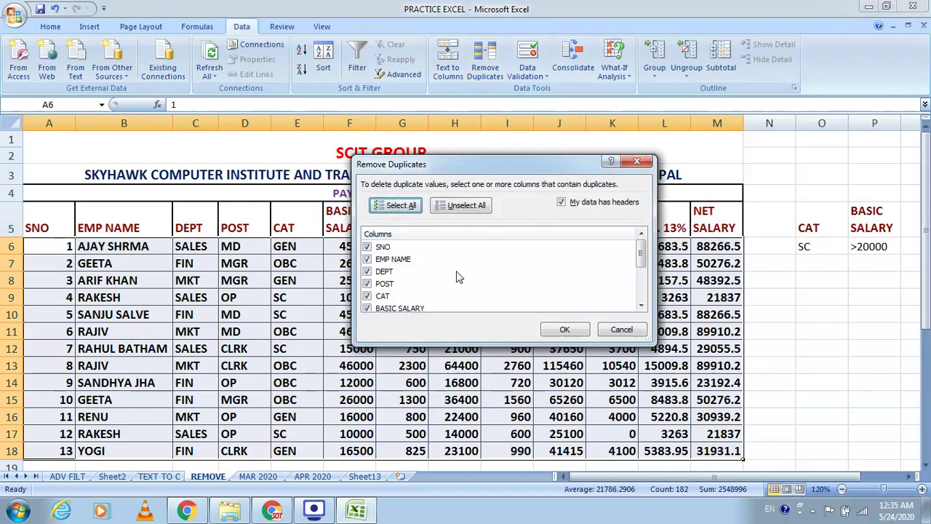
key("super+plus")
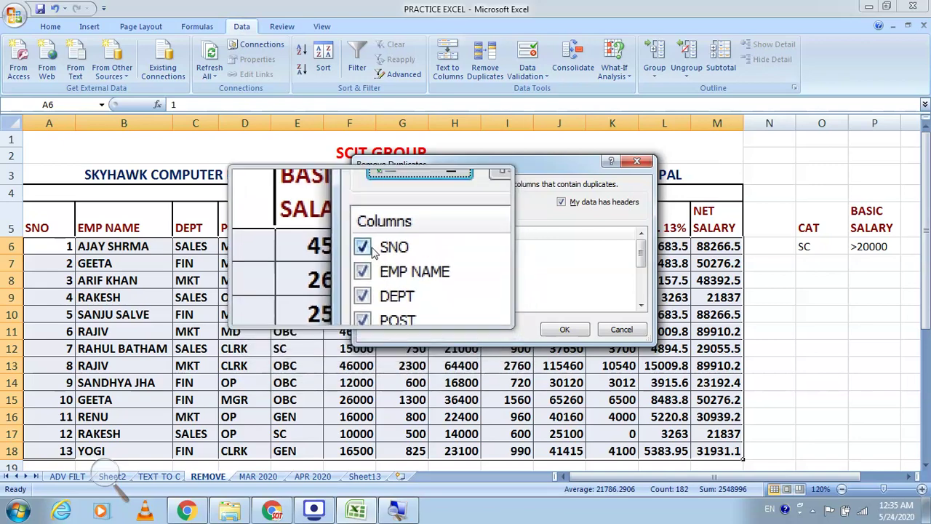
left_click(372, 250)
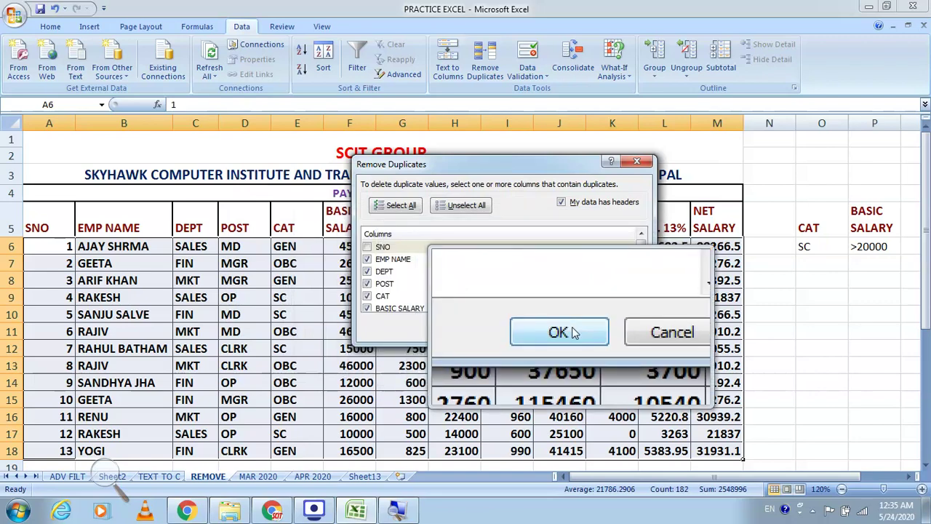
left_click(573, 331)
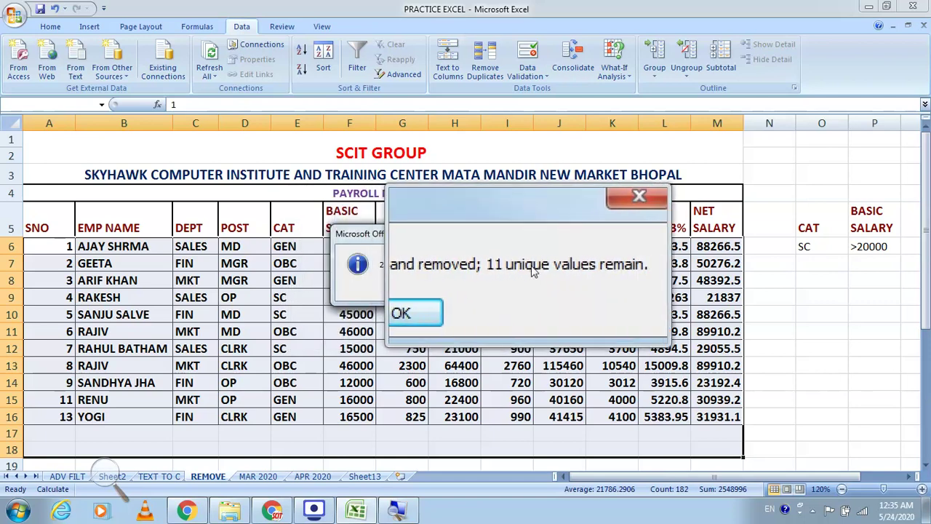
left_click(466, 292)
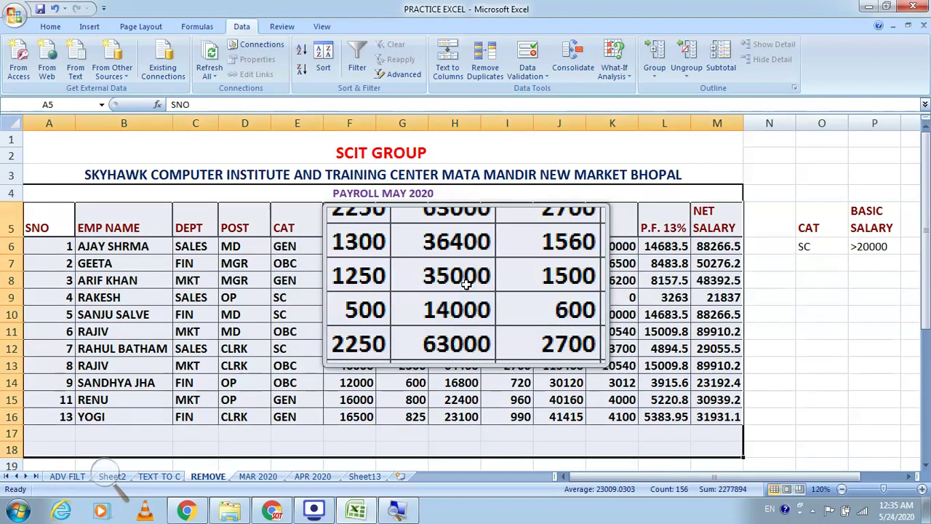
key("super+Escape")
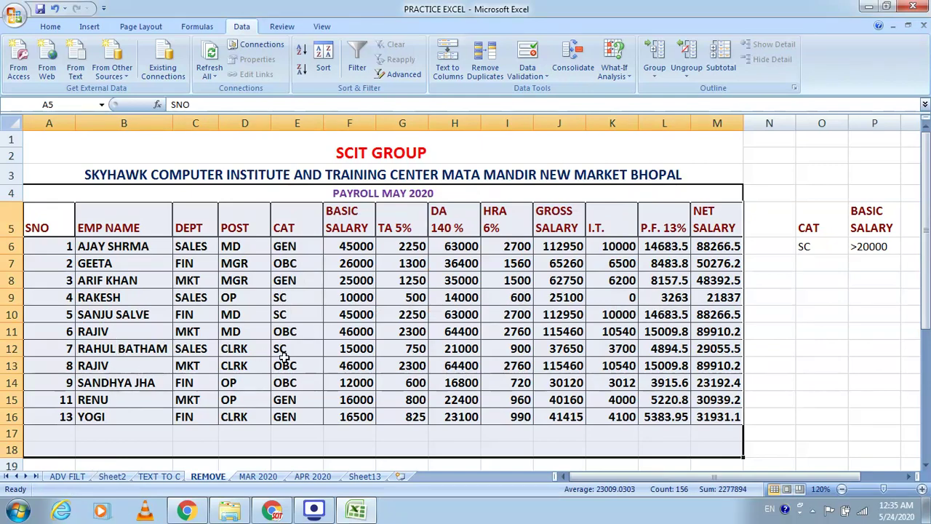
Undo the duplicate removal in the payroll table
left_click(354, 375)
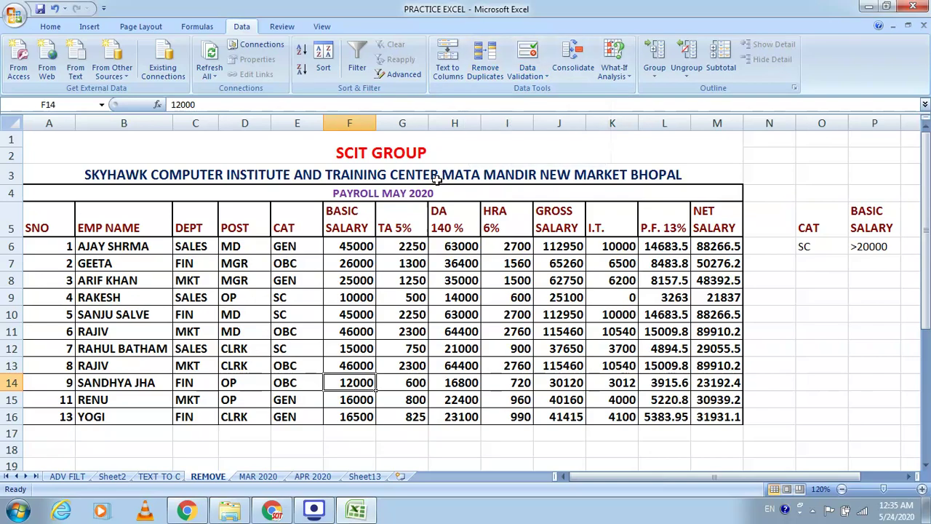
key("ctrl+z")
left_click(368, 297)
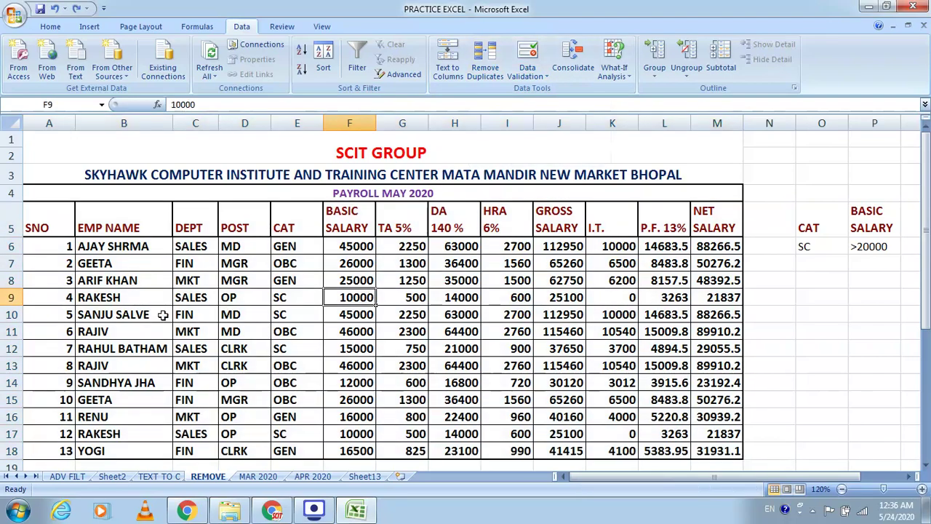
Change the POST value in cell D13 to MD
left_click(227, 366)
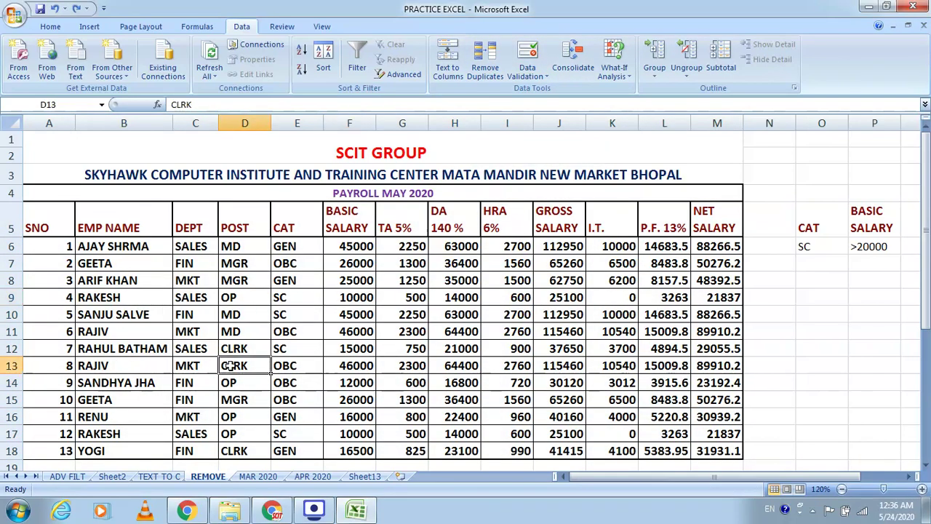
type("MD")
left_click(326, 381)
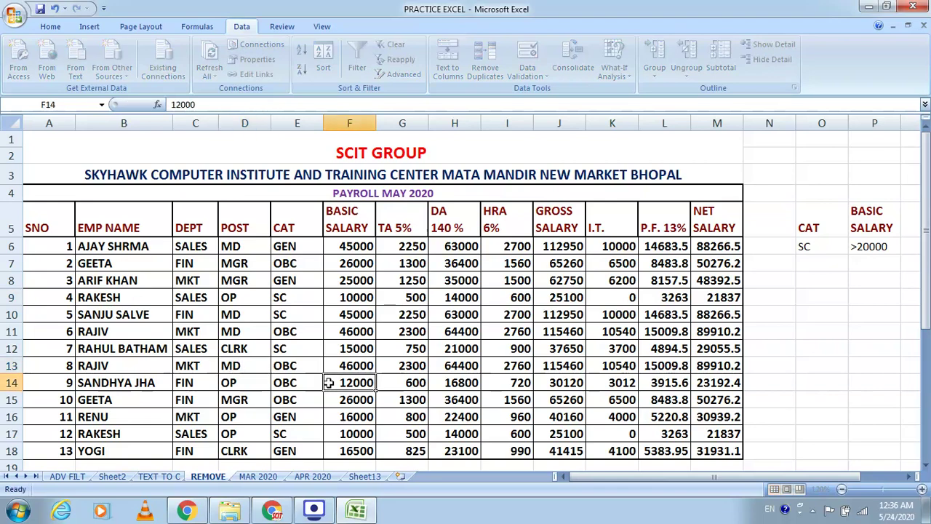
Run Remove Duplicates on the edited payroll table A5:M18 with SNO left out of the comparison
left_click_drag(27, 230, 698, 451)
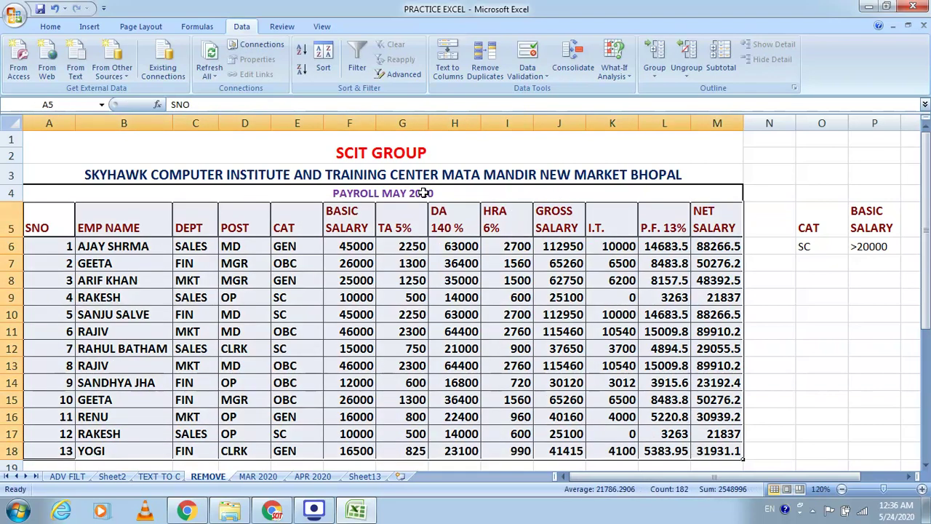
left_click(485, 70)
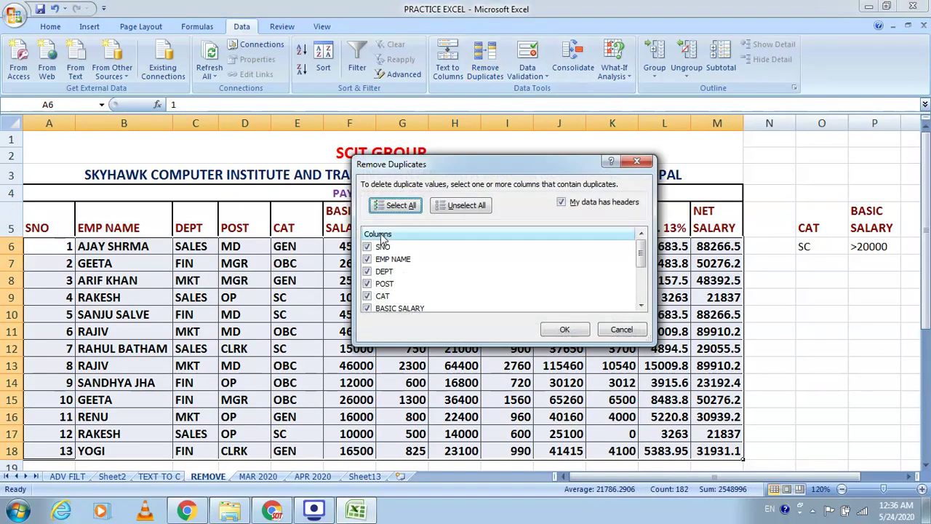
left_click(371, 248)
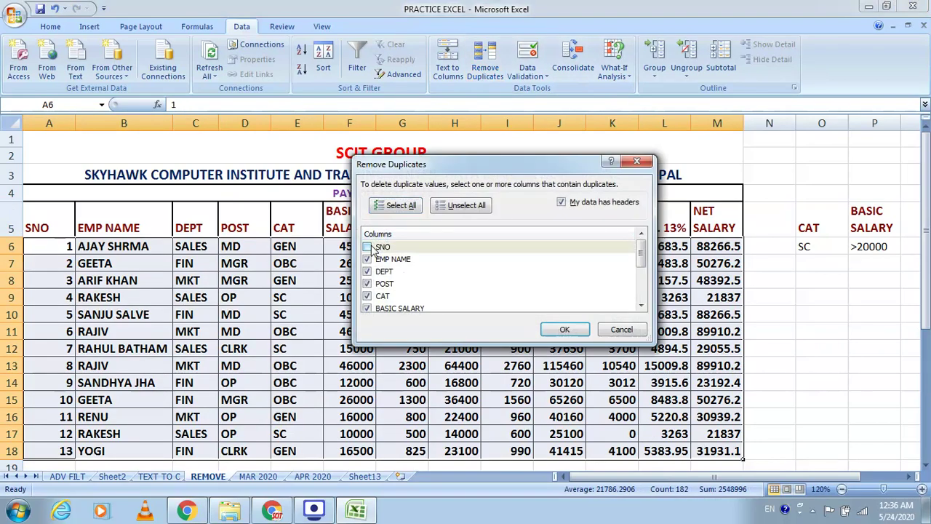
left_click(564, 331)
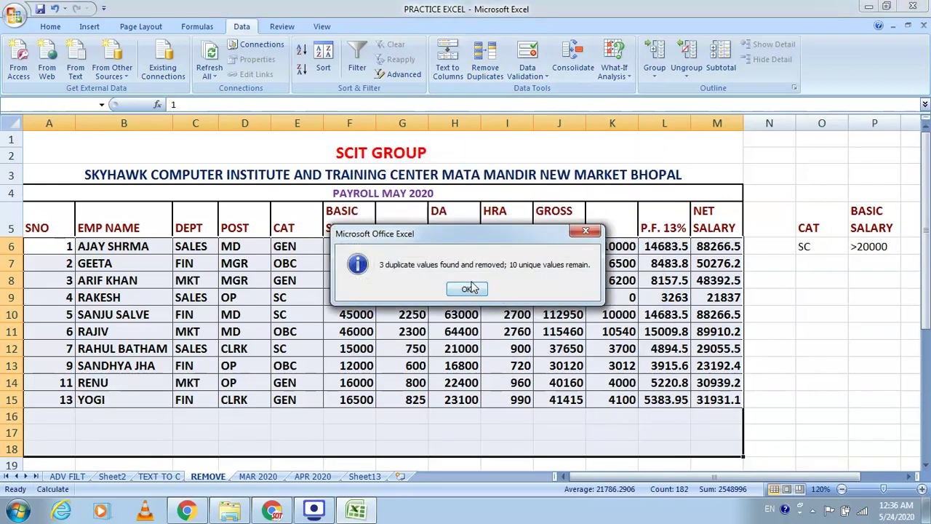
left_click(470, 288)
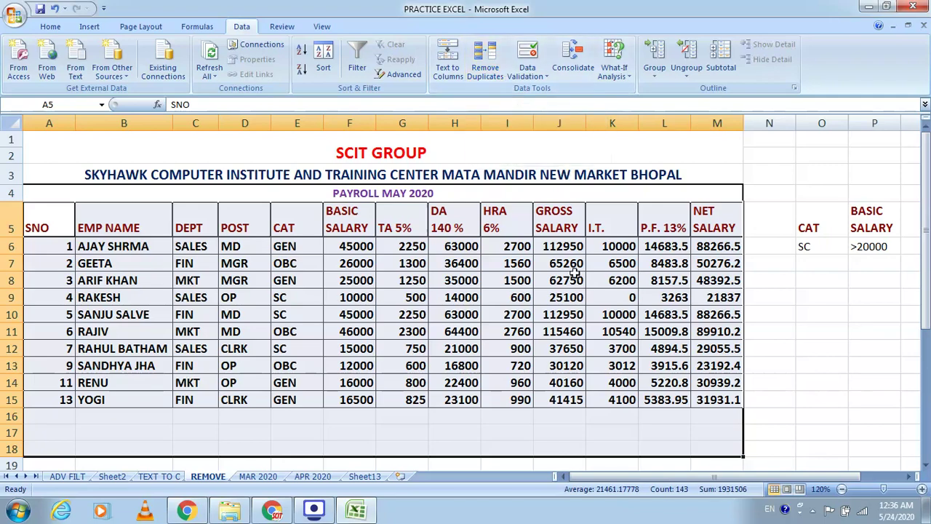
left_click(476, 309)
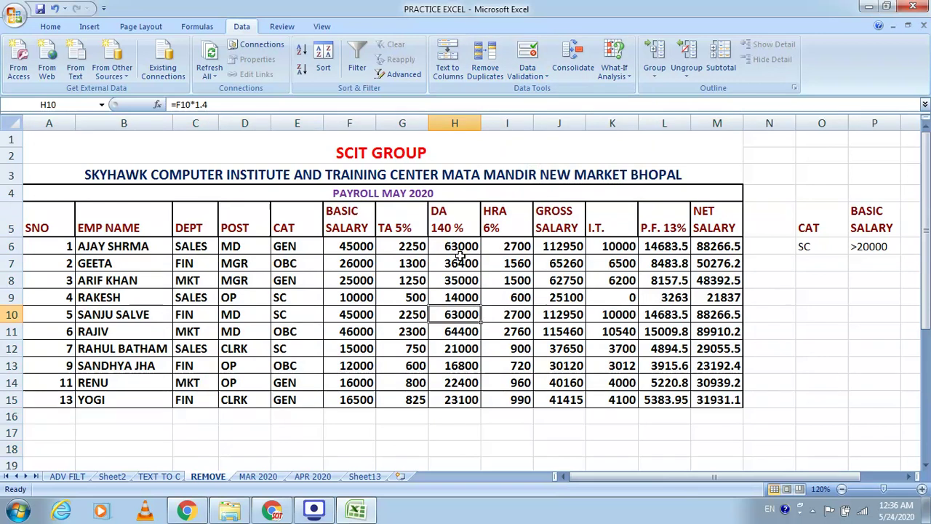
Clear the BASIC SALARY values in cells F6:F15, with the screen magnified
key("super+plus")
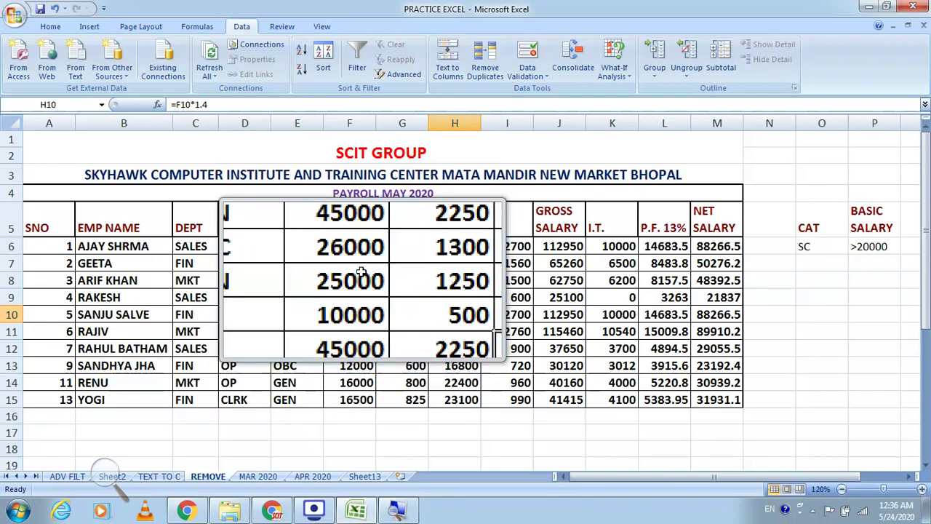
left_click_drag(349, 246, 364, 393)
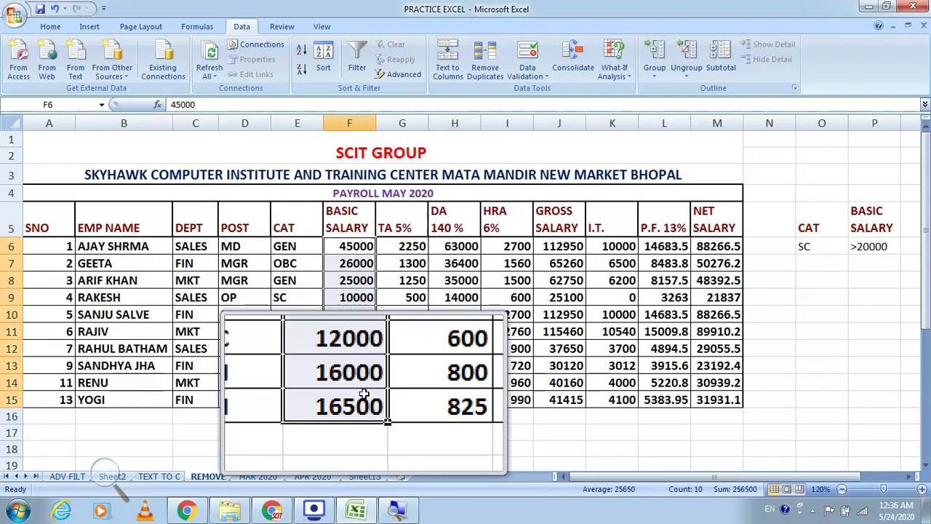
key("Delete")
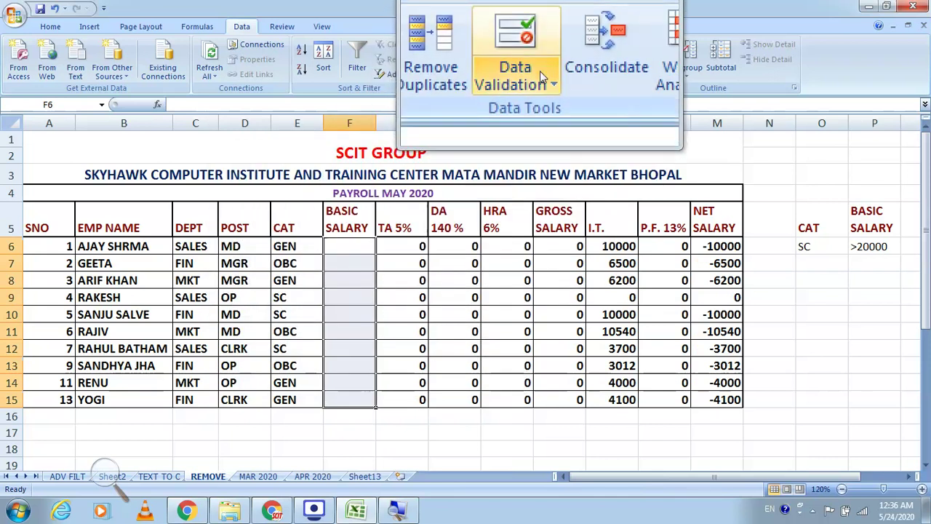
Restrict the selected BASIC SALARY cells F6:F15 with Data Validation to whole numbers greater than or equal to 10000, and close the screen magnifier
left_click(540, 72)
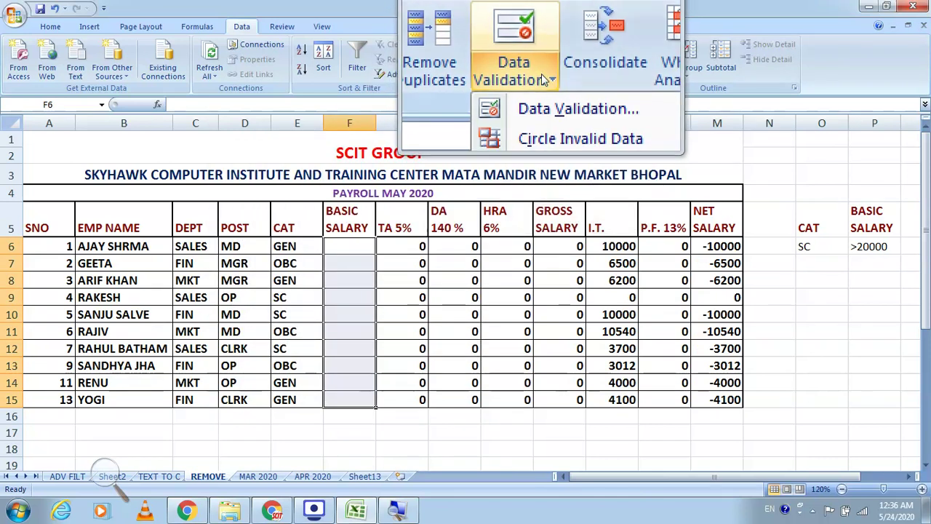
left_click(541, 89)
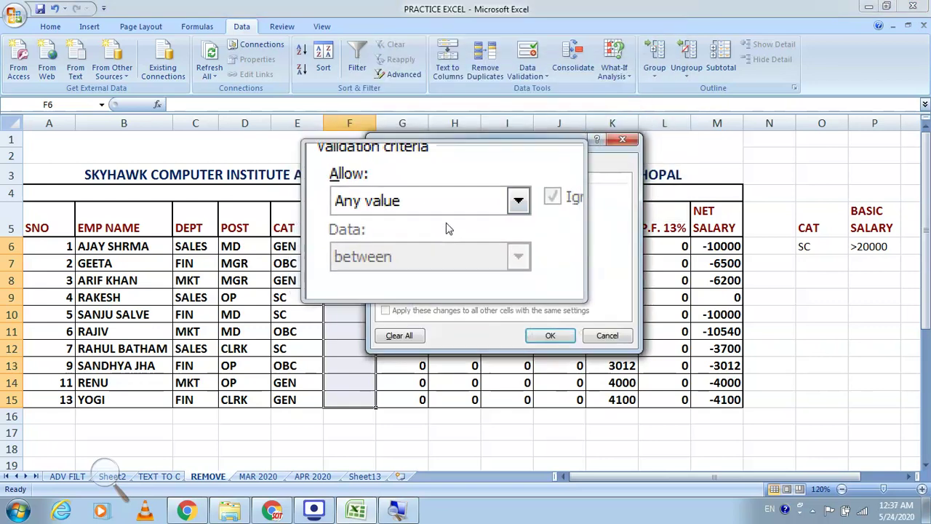
left_click(483, 210)
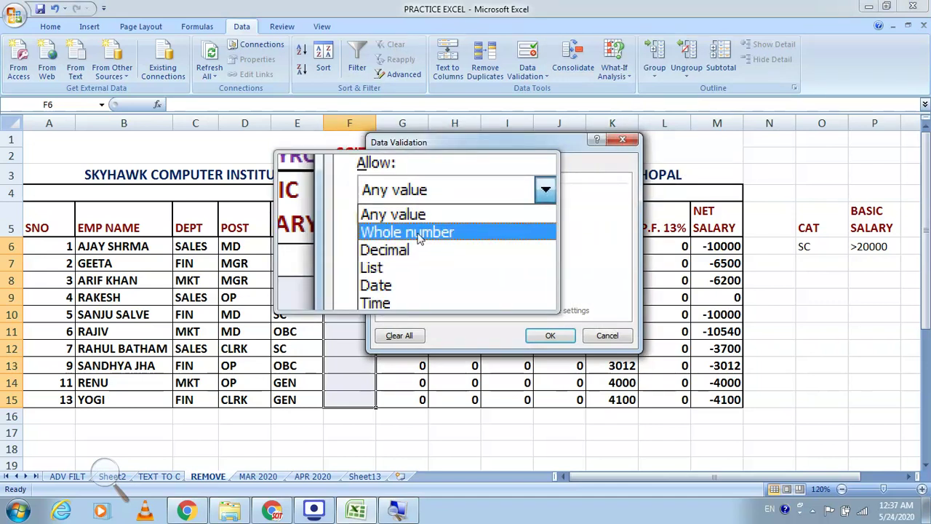
left_click(420, 233)
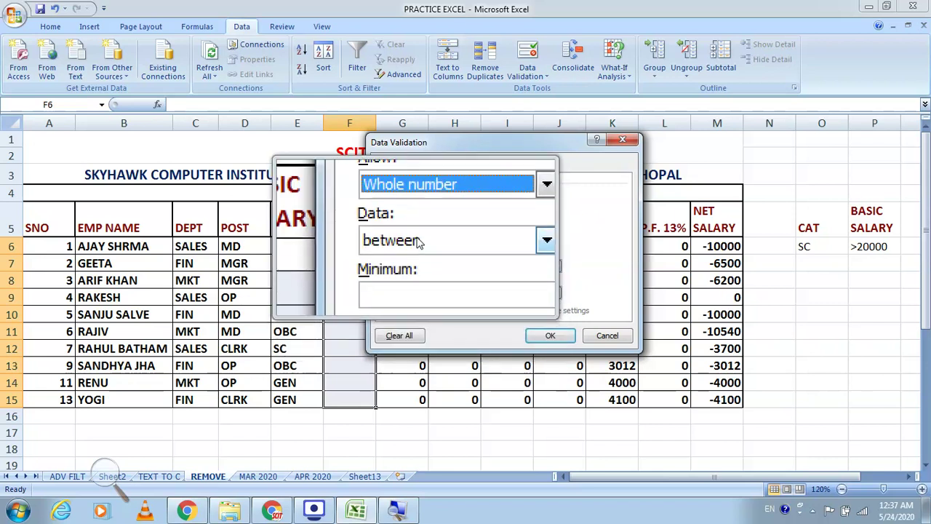
left_click(418, 241)
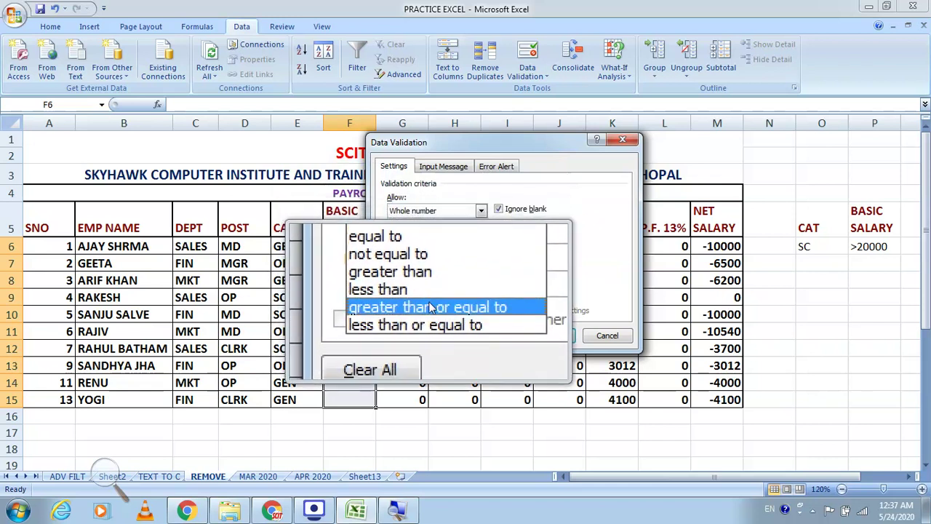
left_click(429, 307)
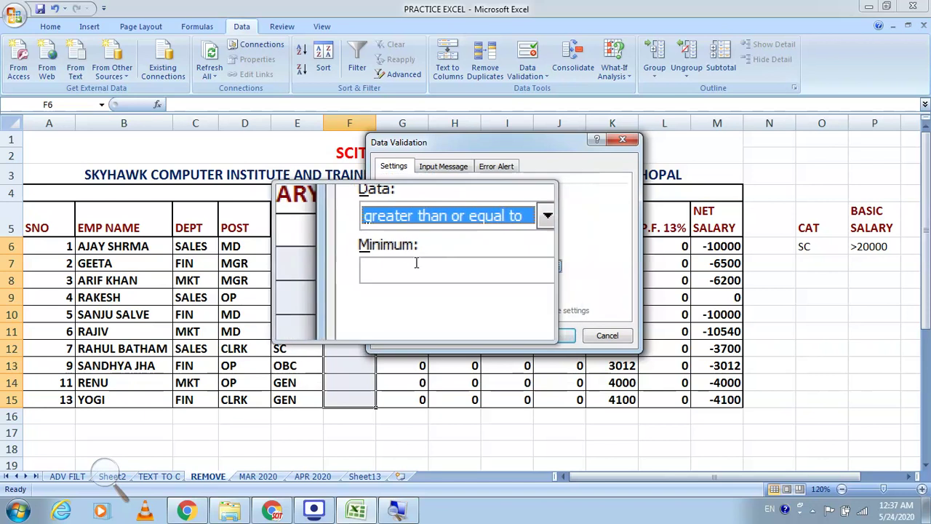
left_click(413, 264)
type("10000")
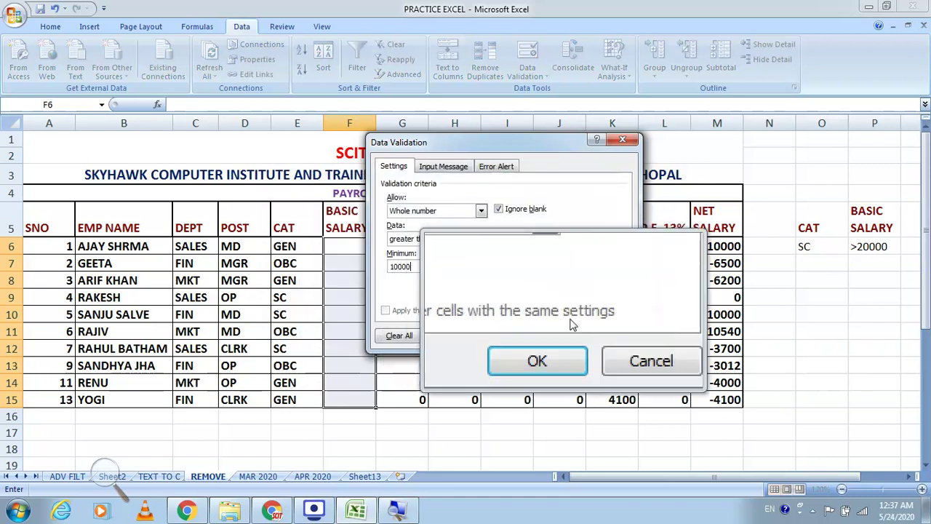
left_click(560, 339)
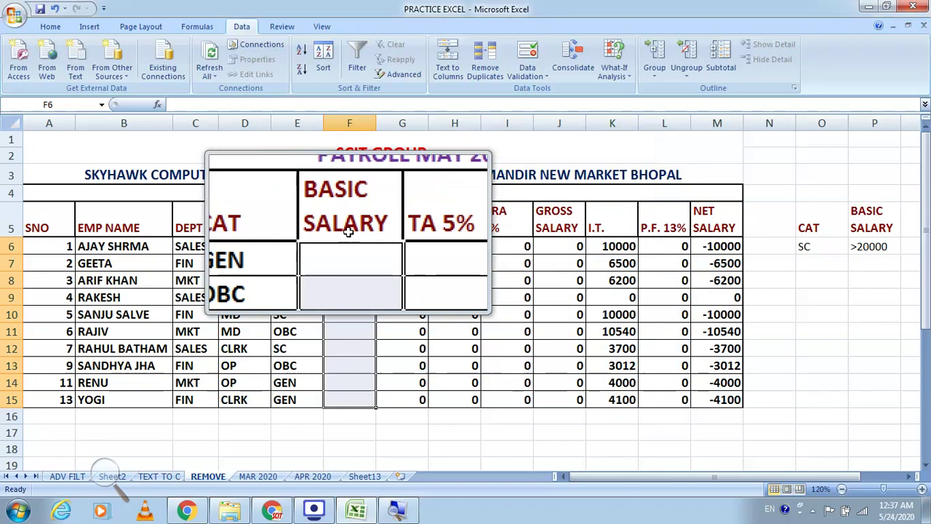
key("super+Escape")
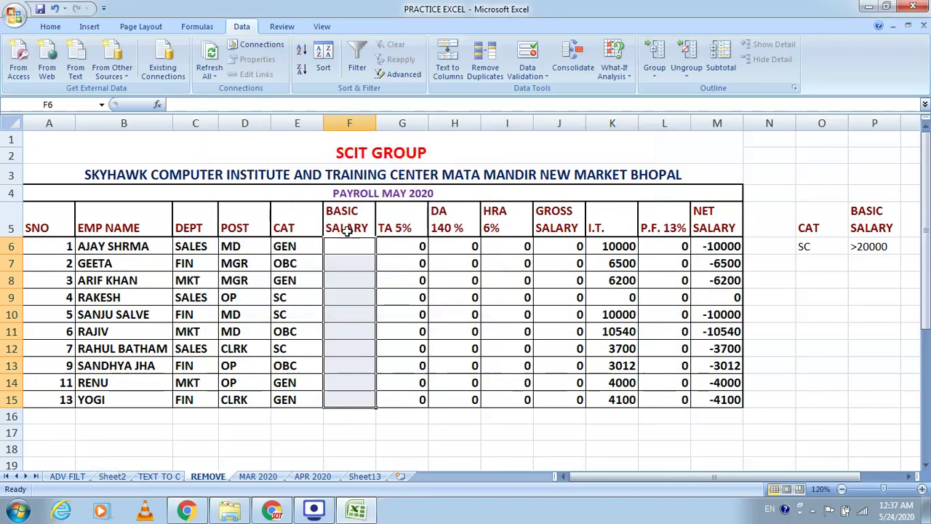
Enter basic salaries of 45000 in cell F6 and 12000 in cell F7
left_click(348, 243)
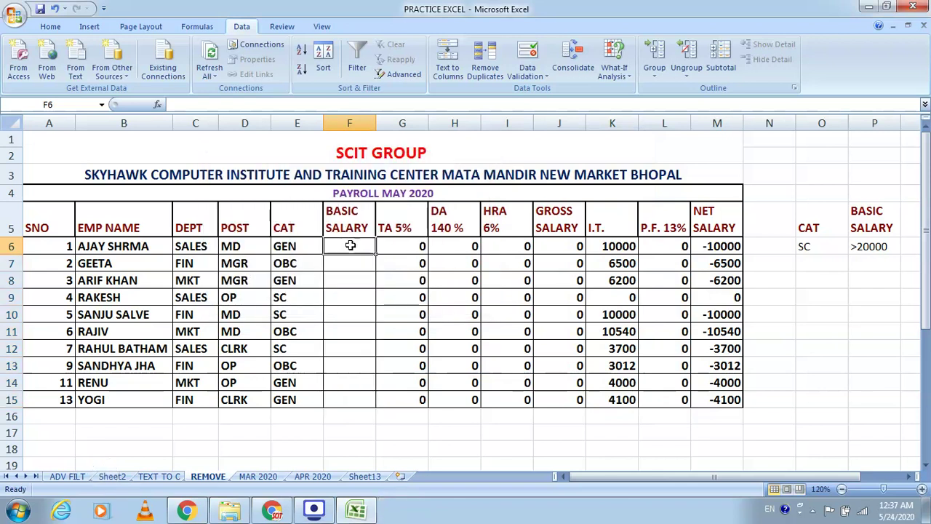
type("45000")
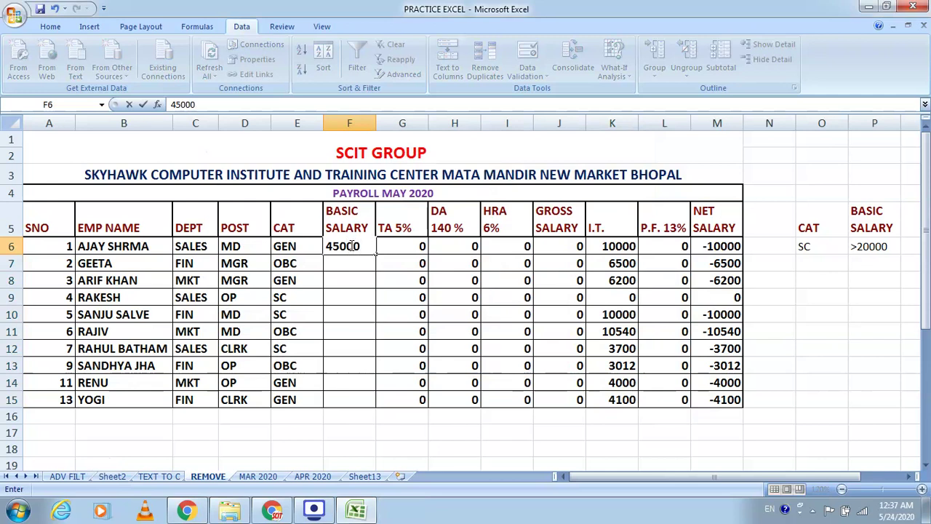
key("Return")
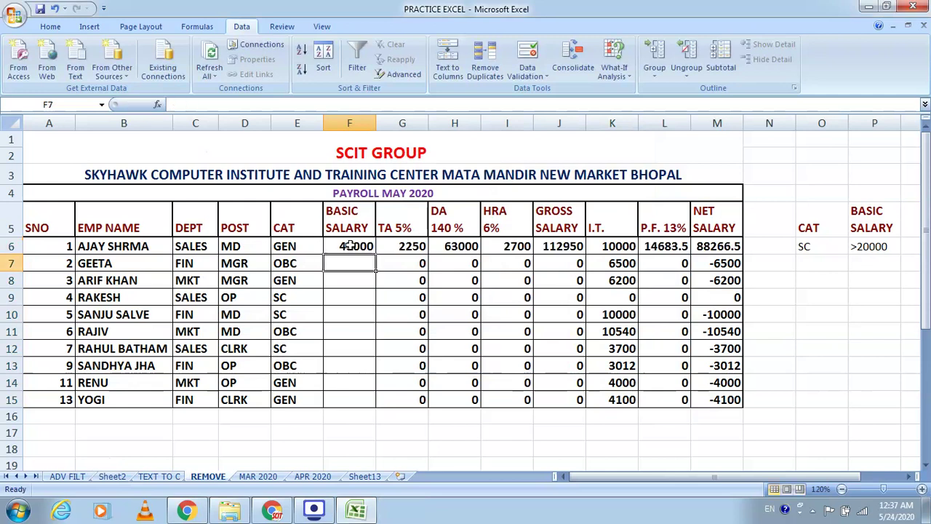
type("12000")
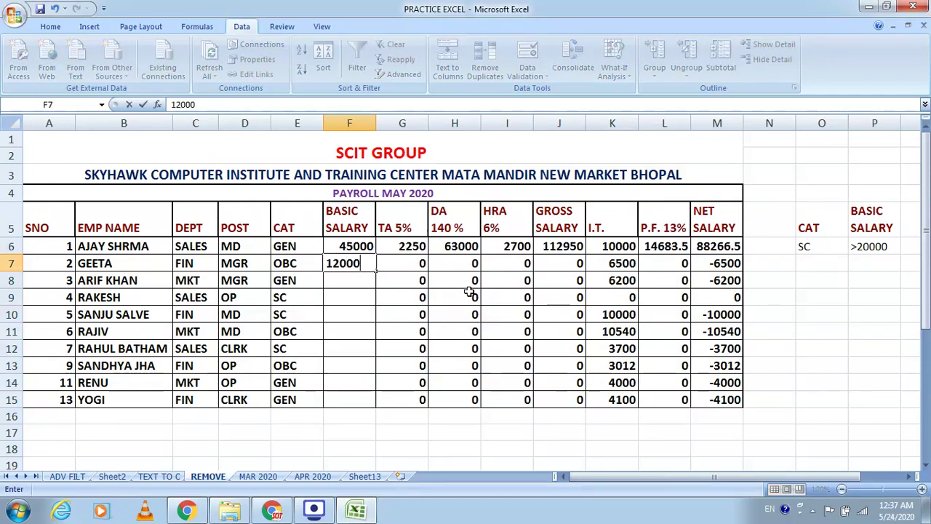
key("Return")
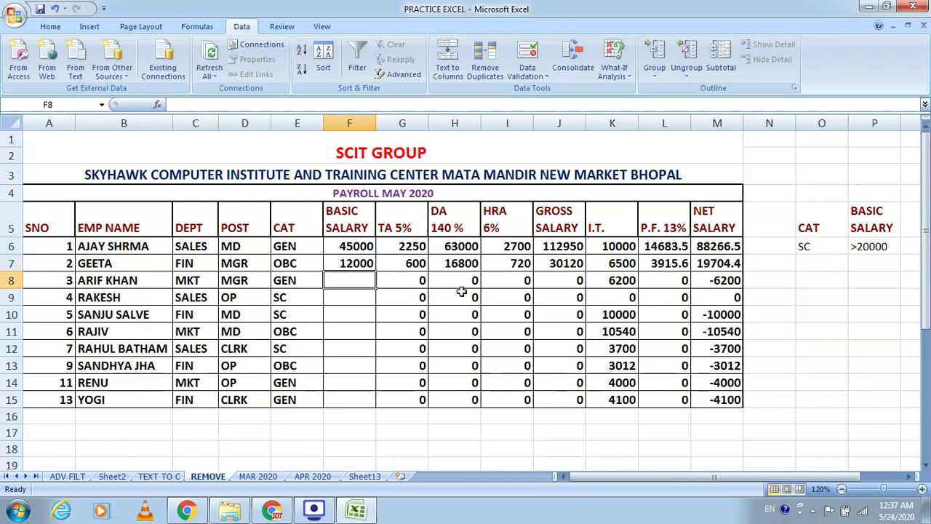
Test the validation rule by trying 4000 in cell F8, and replace the entry with 10000
type("4000")
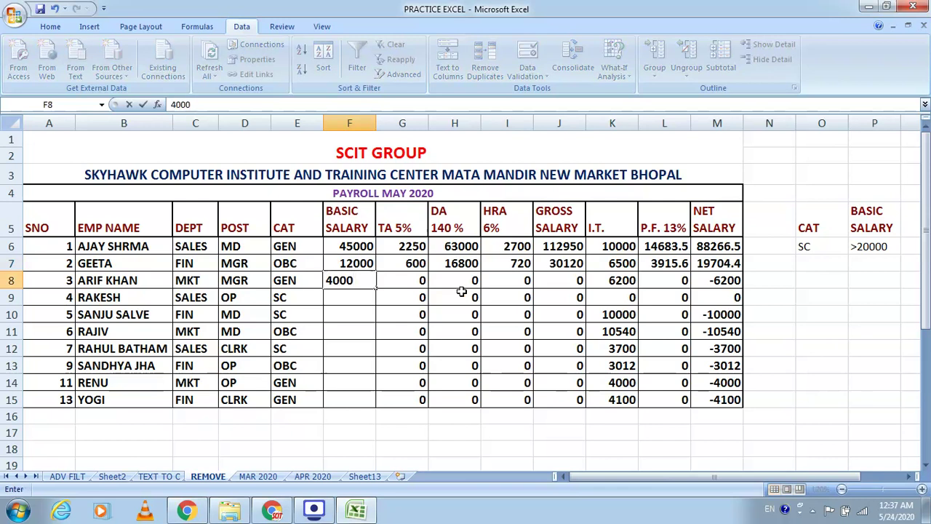
key("Return")
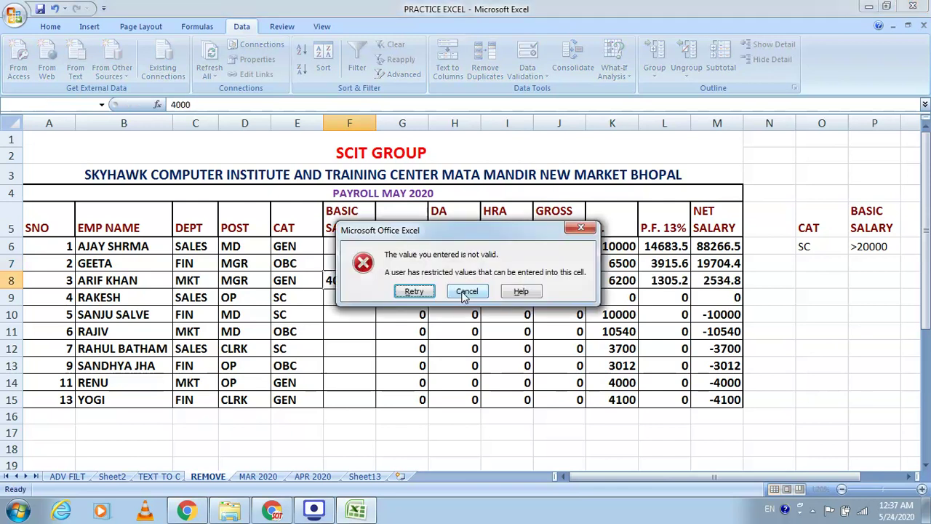
left_click(414, 291)
type("10000")
key("Return")
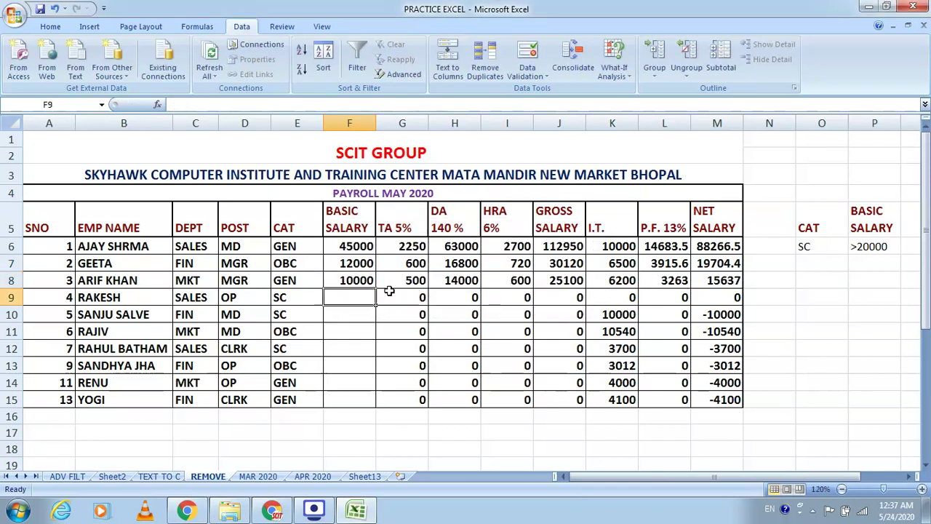
Test the validation rule by trying 9999 in cell F9, and replace the entry with 10000
type("999")
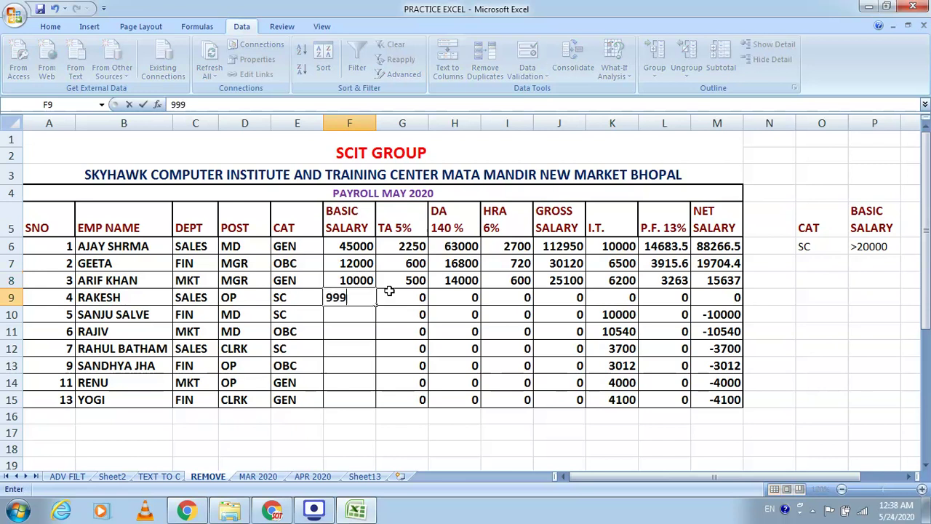
key("Return")
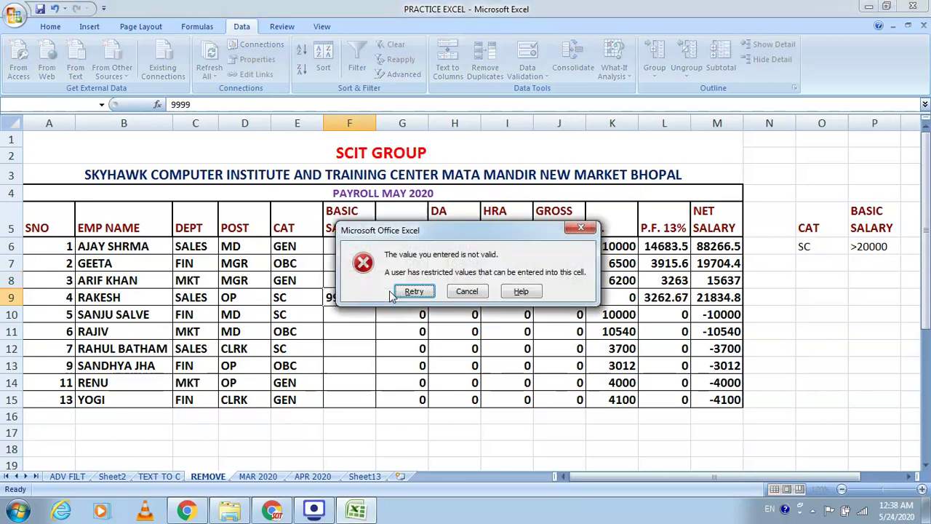
key("Return")
type("1000")
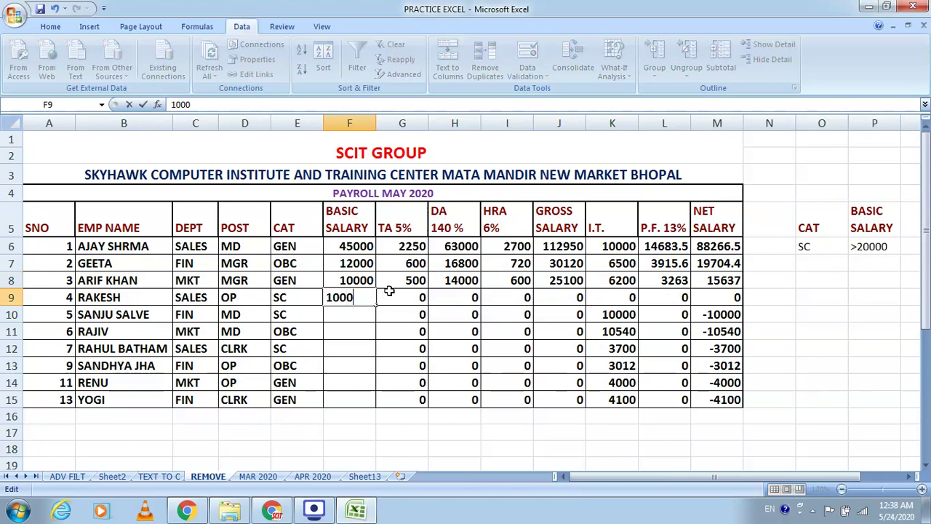
type("0")
key("Return")
Enter basic salaries of 34500 in cell F10 and 272727 in cell F11
type("345")
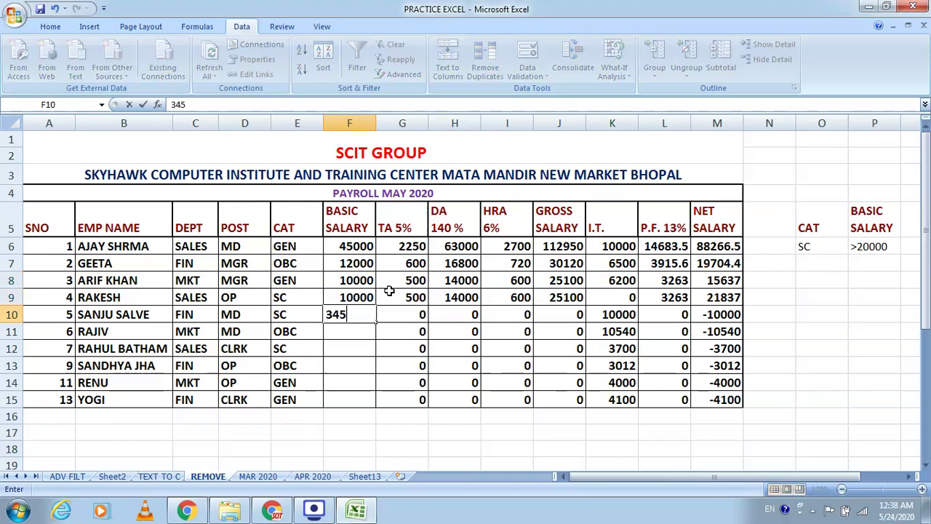
type("00")
key("Return")
type("272727")
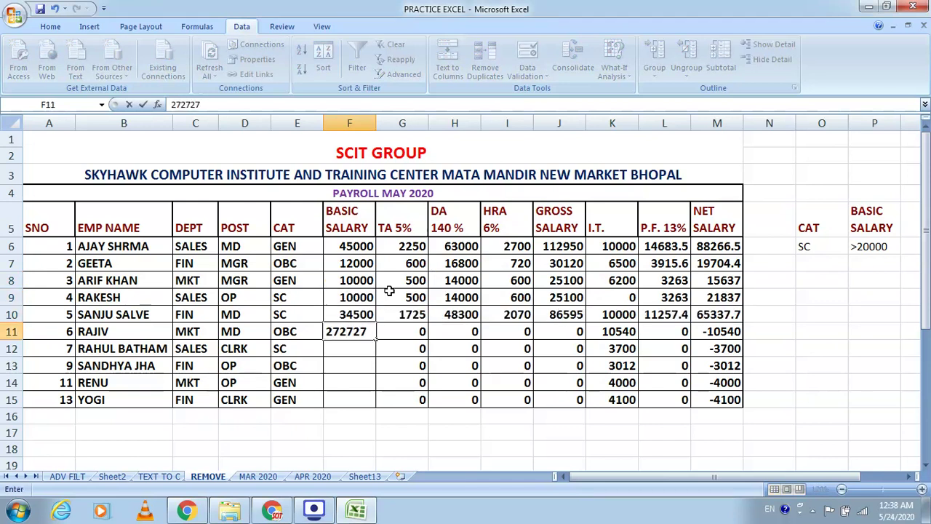
key("Return")
Try 3363 as the basic salary in cell F12, and replace the entry with 77474
type("3363")
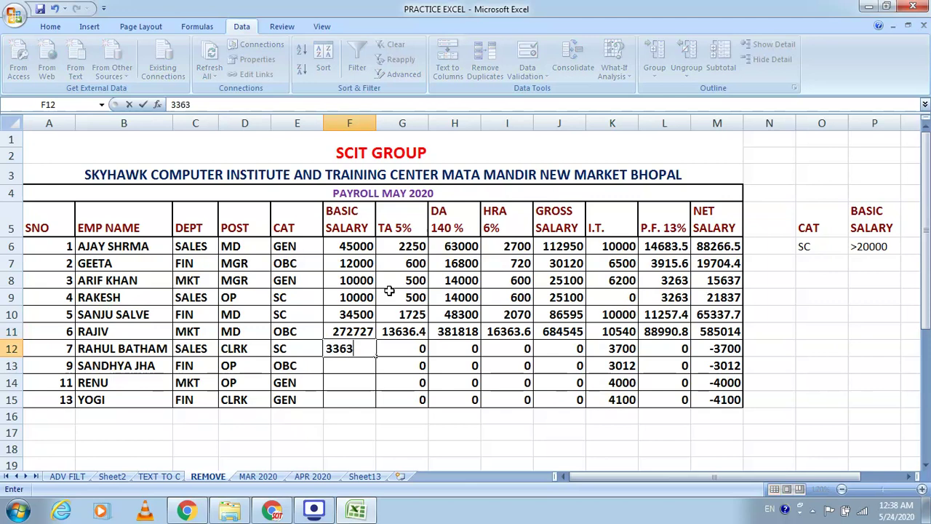
key("Return")
key("Return")
type("7747")
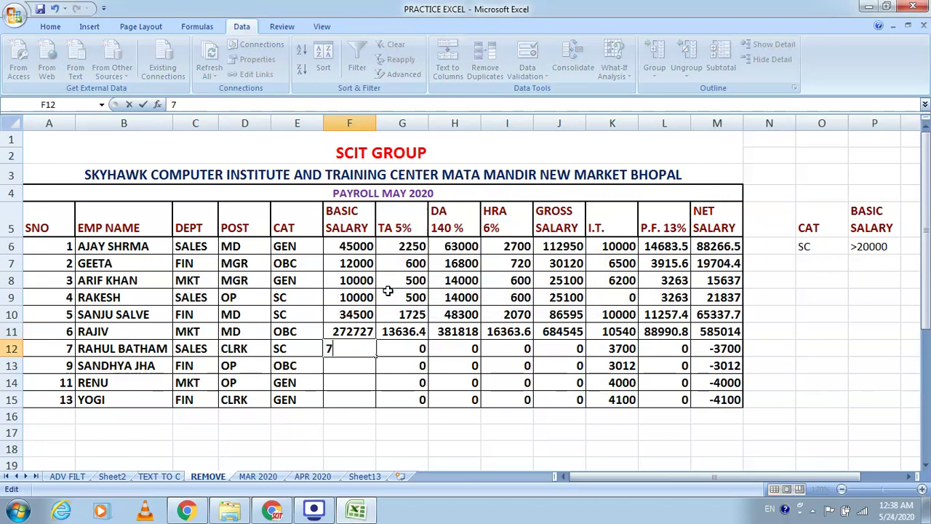
key("Return")
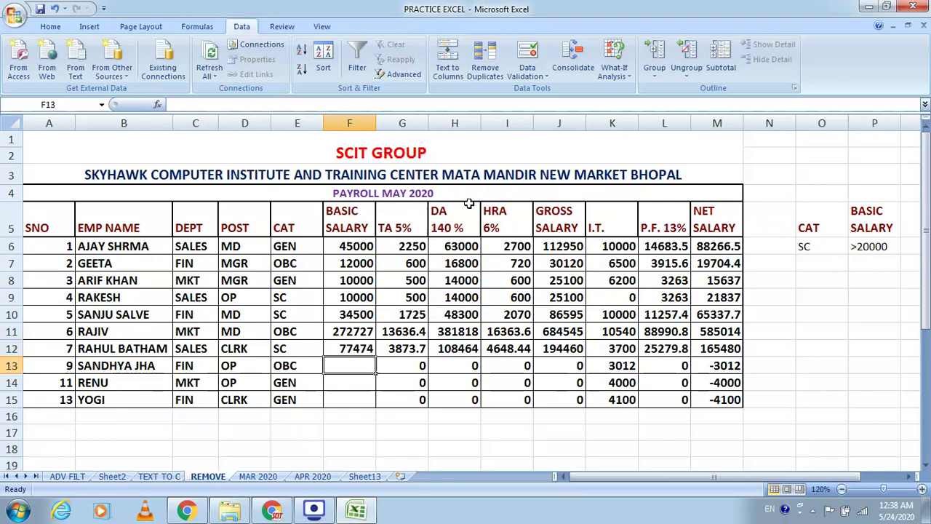
Examine the employee sales tables on the MAR 2020 and APR 2020 sheets, and check Sheet13
left_click(572, 72)
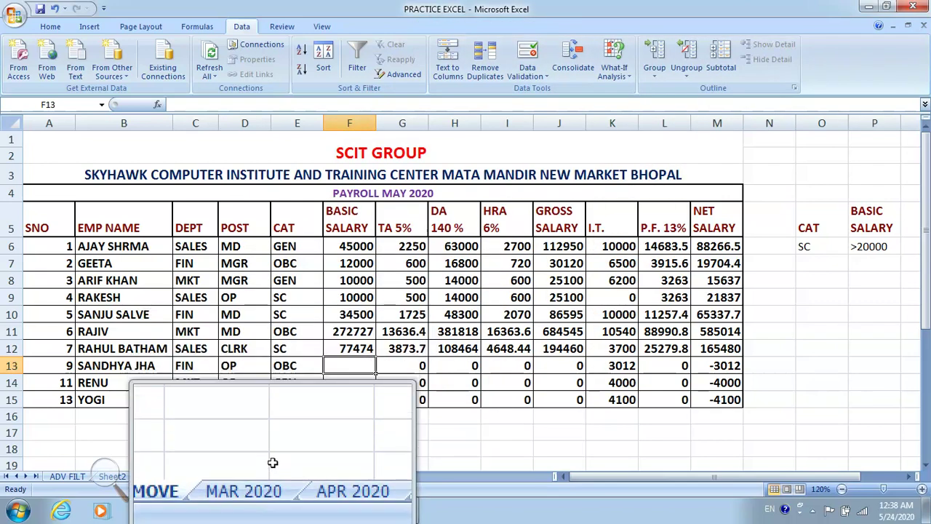
left_click(270, 477)
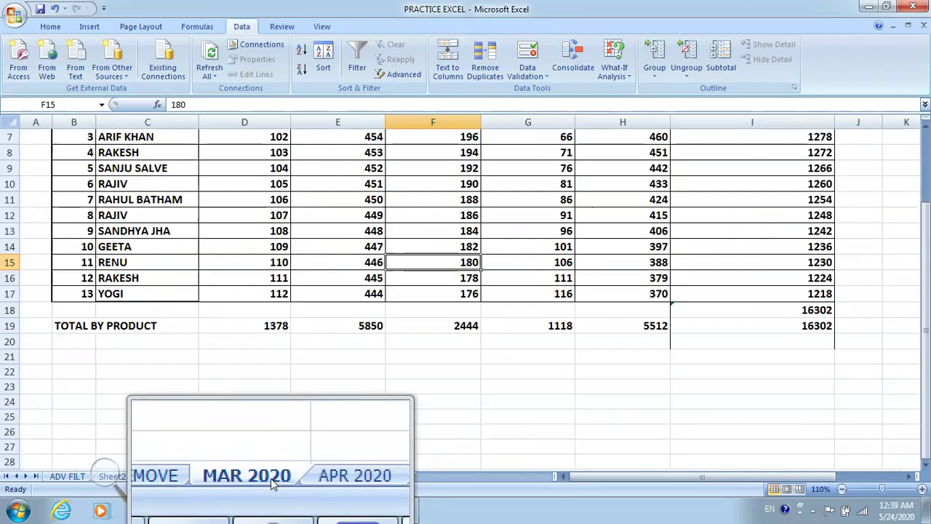
left_click(316, 481)
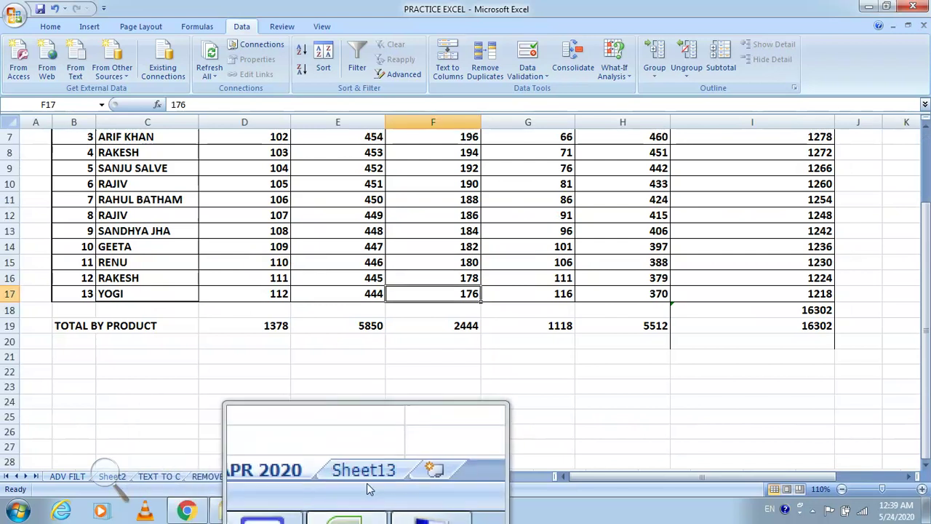
left_click(367, 480)
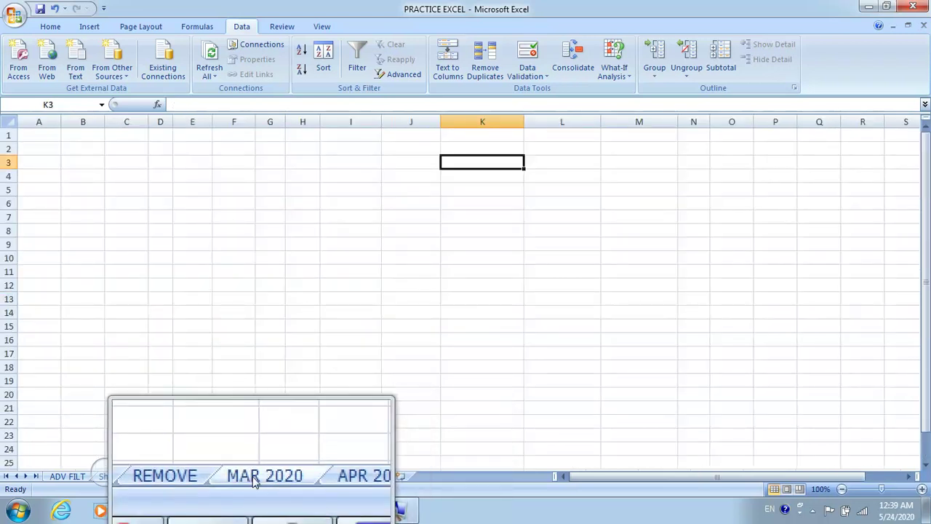
left_click(259, 481)
scroll(211, 274, "up", 2)
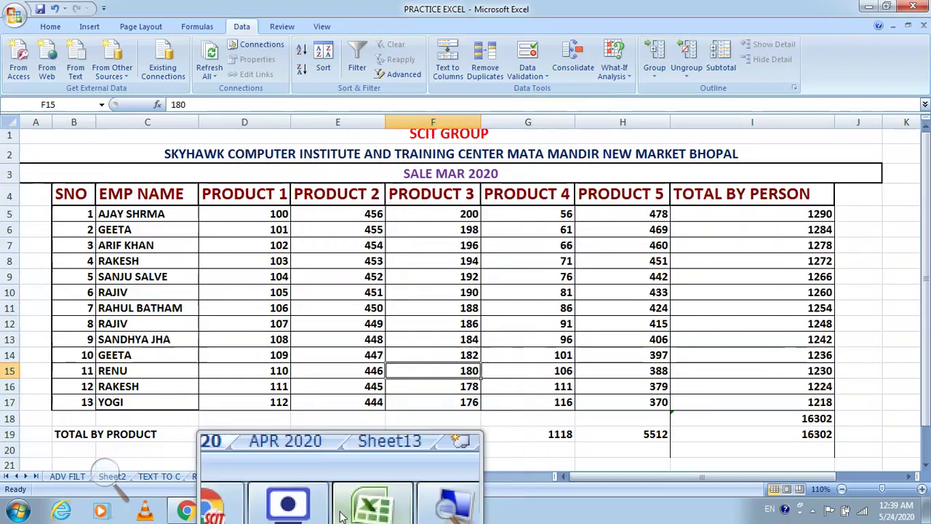
left_click(326, 479)
scroll(163, 185, "up", 2)
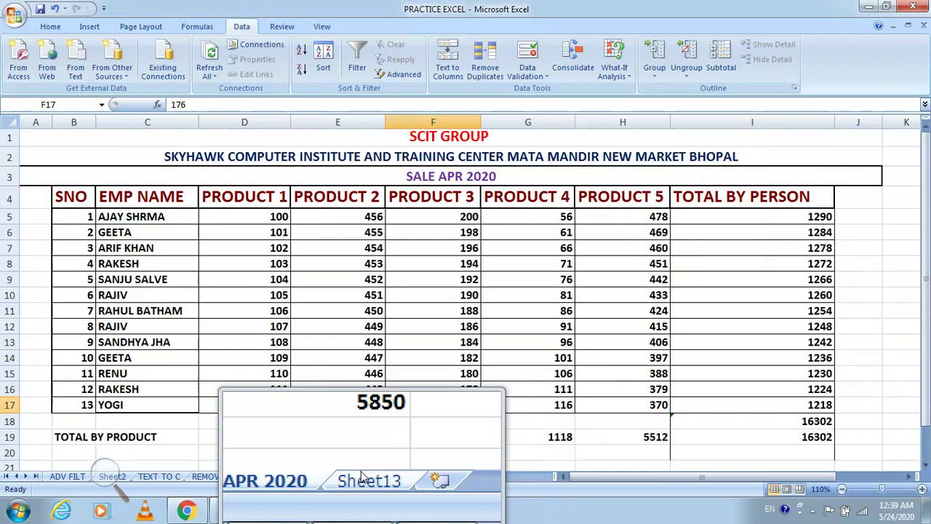
key("super+Escape")
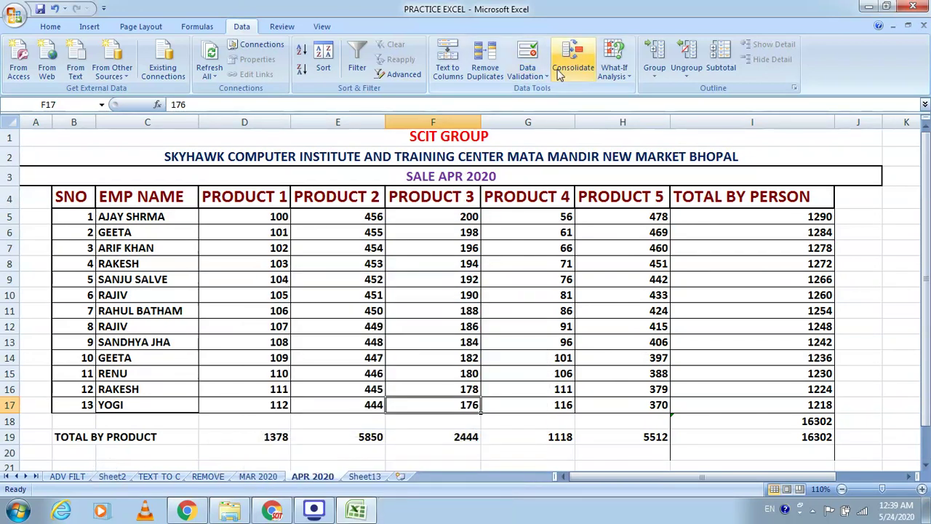
Select cell A1 on the empty Sheet13 as the starting cell
left_click(363, 476)
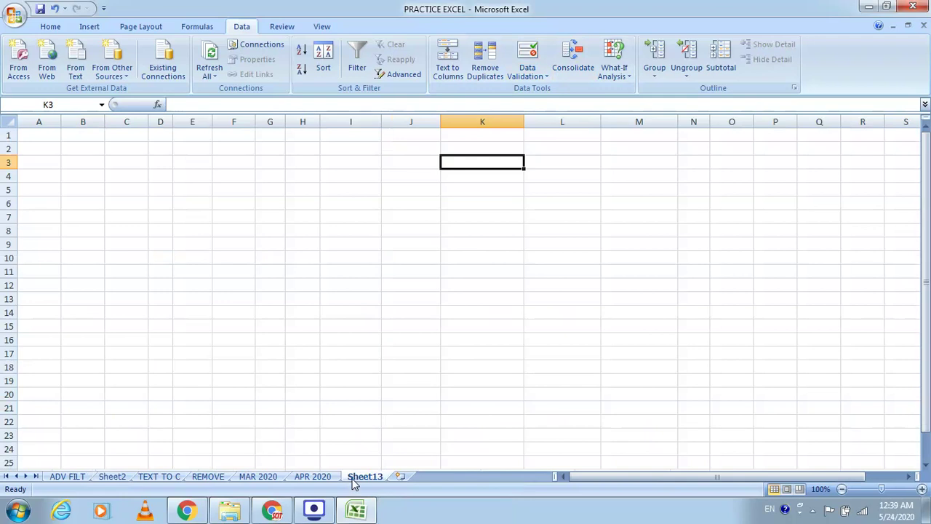
left_click(165, 193)
left_click(49, 175)
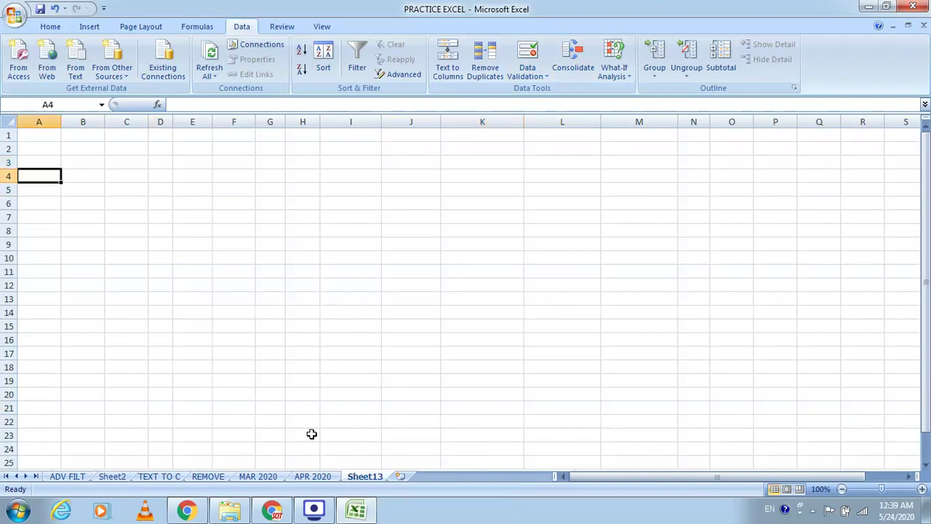
left_click(86, 162)
left_click(46, 139)
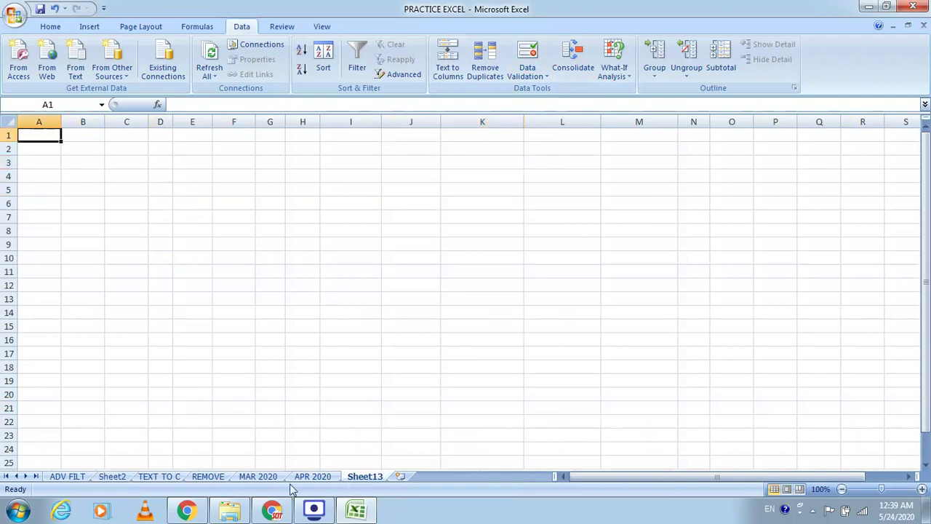
Copy the three title rows from the MAR 2020 sheet and paste them into Sheet13 starting at cell A1
left_click(313, 476)
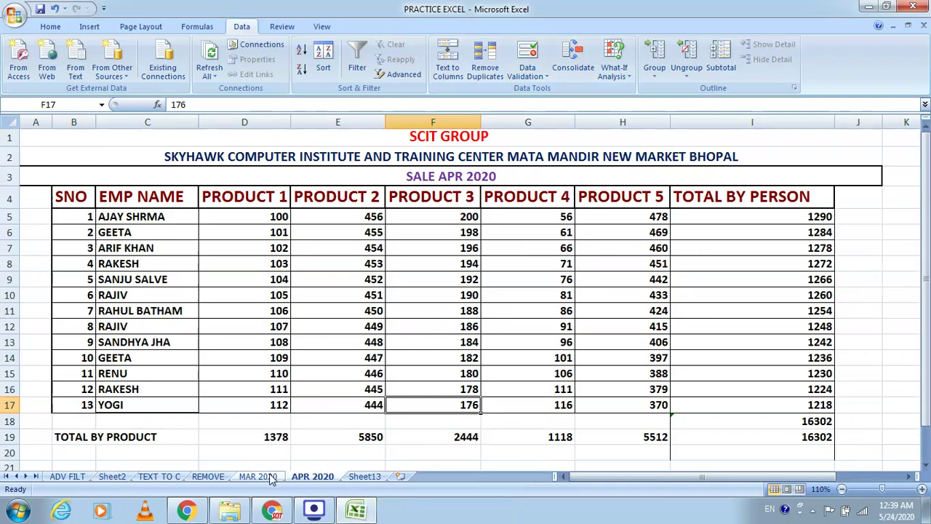
left_click(259, 476)
left_click_drag(250, 137, 262, 169)
right_click(266, 166)
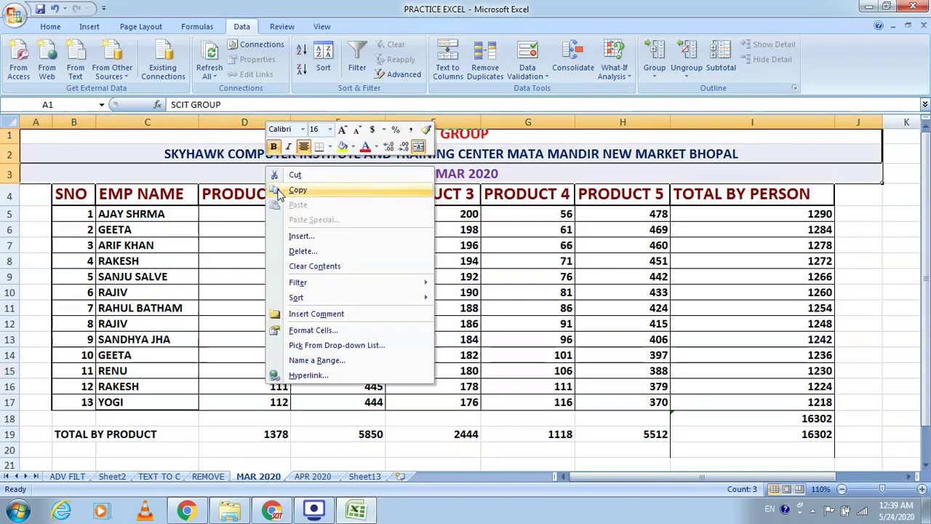
left_click(281, 190)
left_click(365, 477)
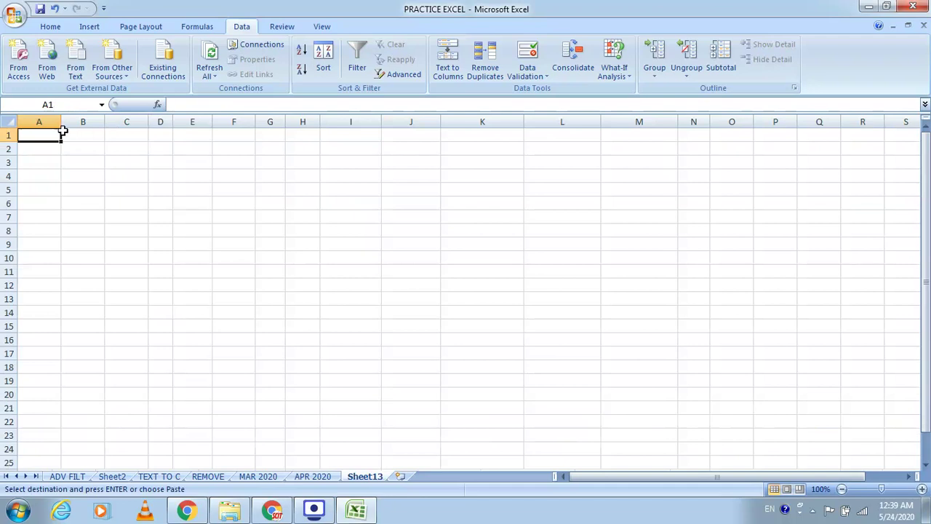
right_click(50, 134)
left_click(84, 173)
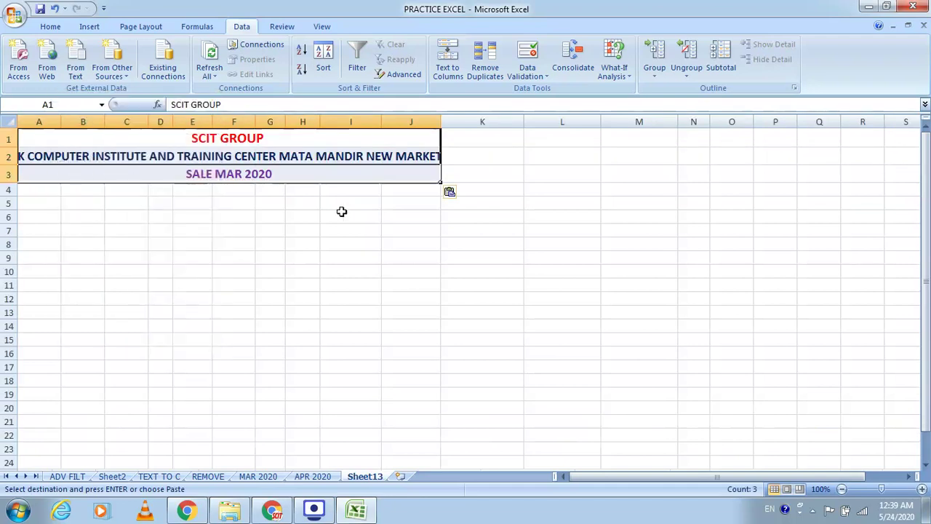
left_click(400, 229)
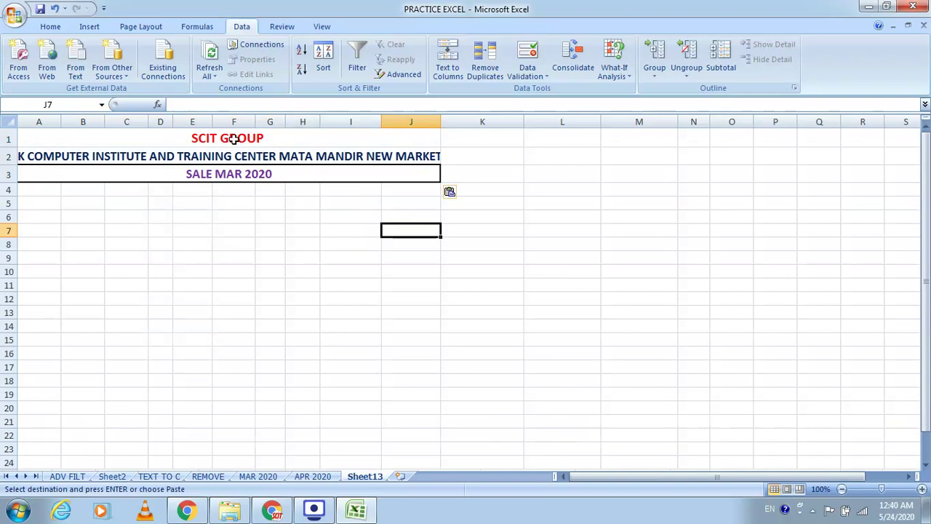
left_click_drag(234, 139, 706, 131)
left_click(565, 255)
left_click(202, 207)
left_click(55, 192)
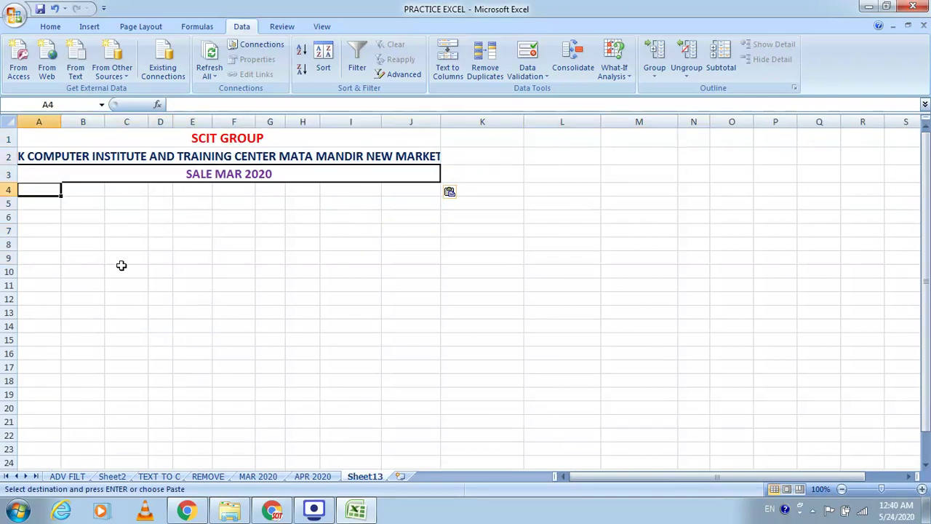
left_click(270, 476)
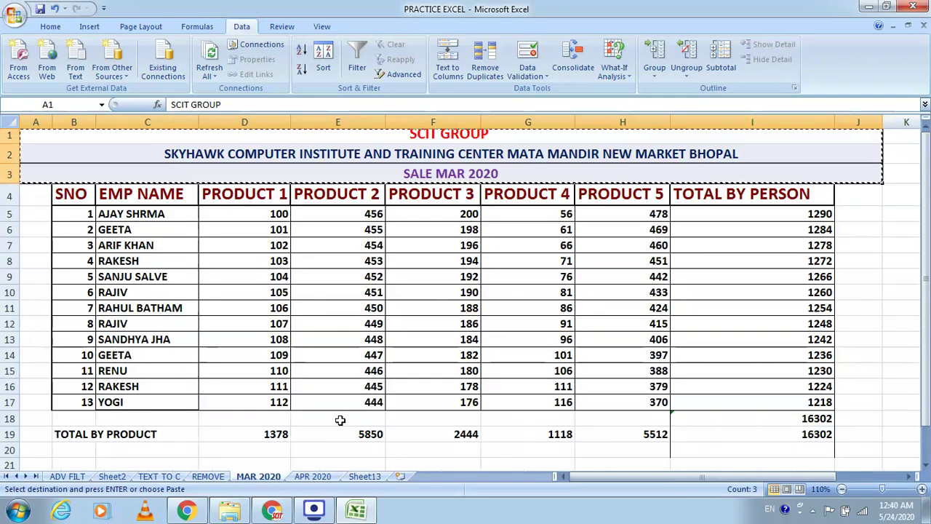
left_click(364, 477)
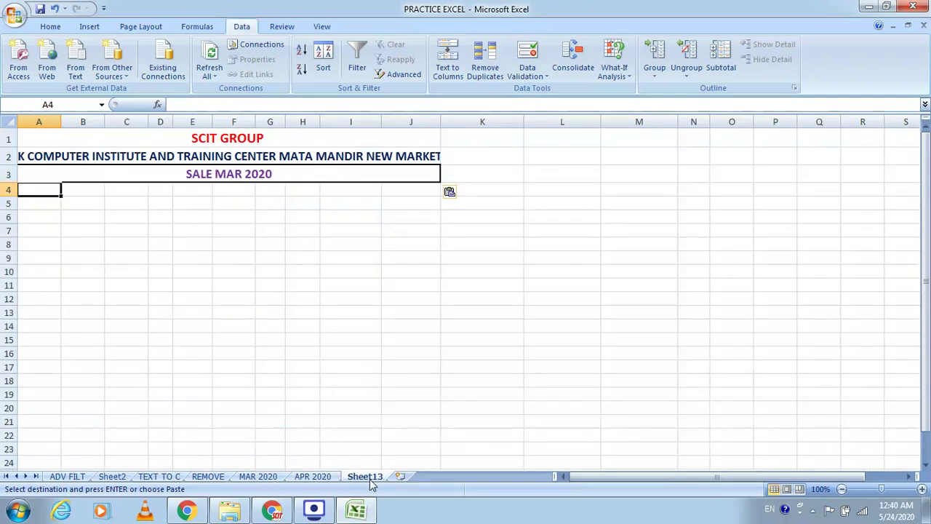
Start a Sum consolidation at cell A4 of Sheet13 with range B4:I19 of the MAR 2020 sheet as the reference
left_click(77, 219)
left_click(36, 187)
left_click(584, 71)
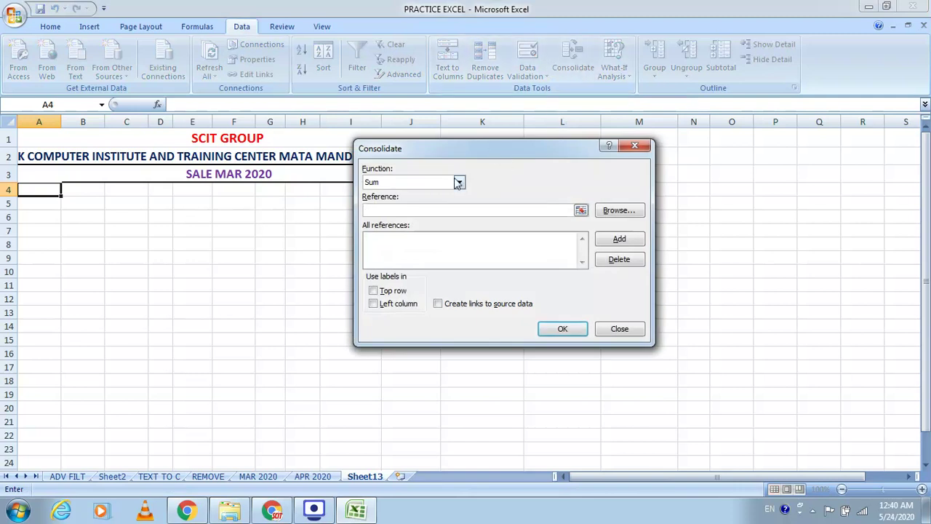
left_click(581, 211)
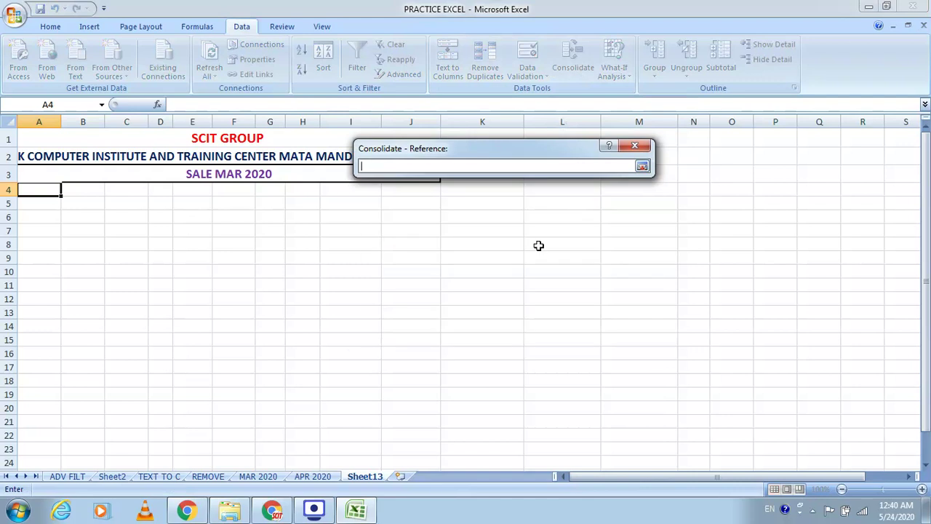
left_click(262, 476)
left_click(71, 195)
left_click_drag(70, 195, 729, 430)
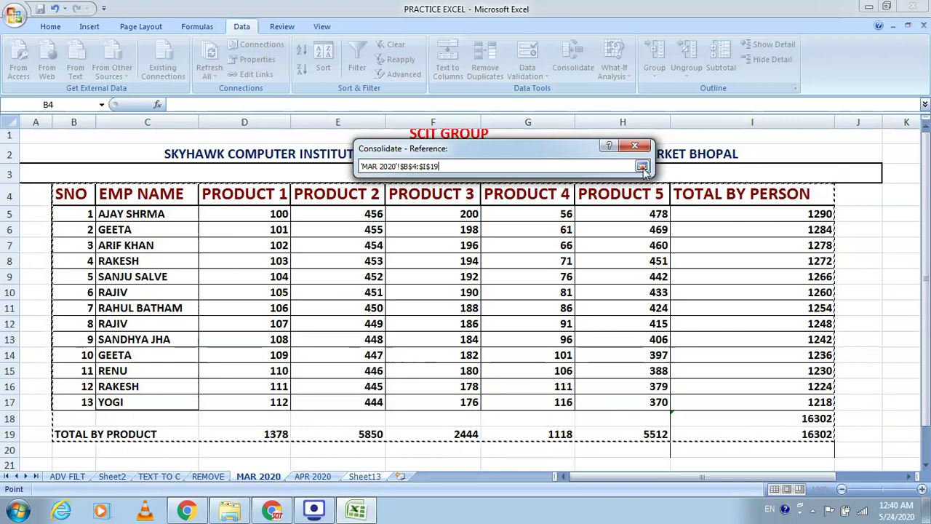
left_click(641, 167)
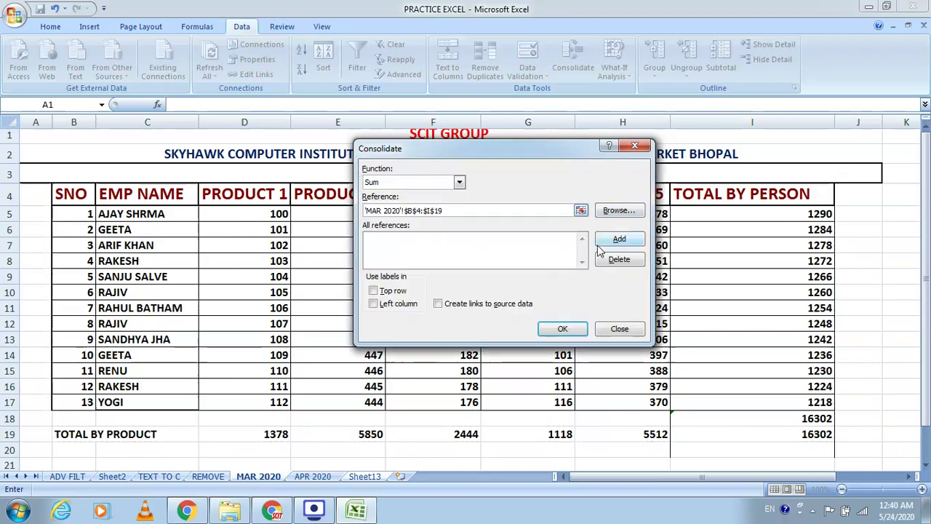
Use labels from the top row and left column, create links to source data, and add the MAR 2020 range to the references
left_click(373, 291)
left_click(374, 303)
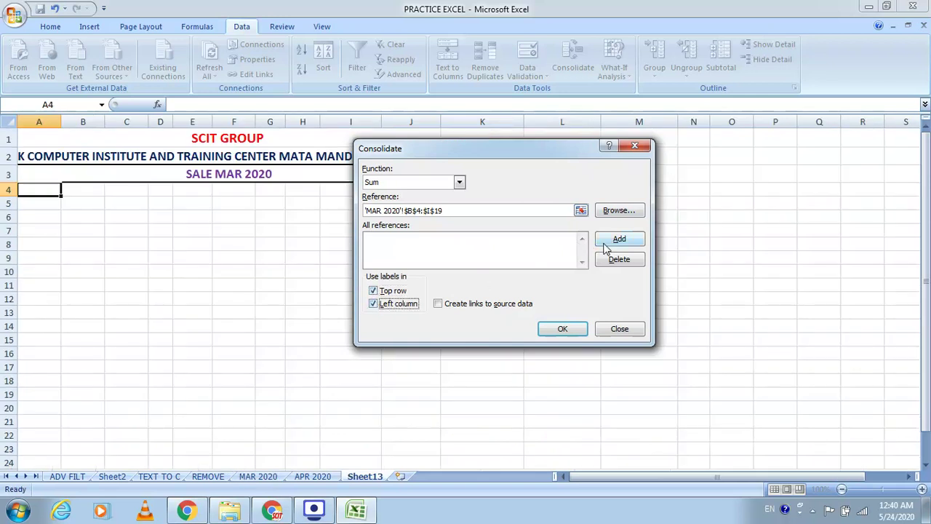
left_click(438, 304)
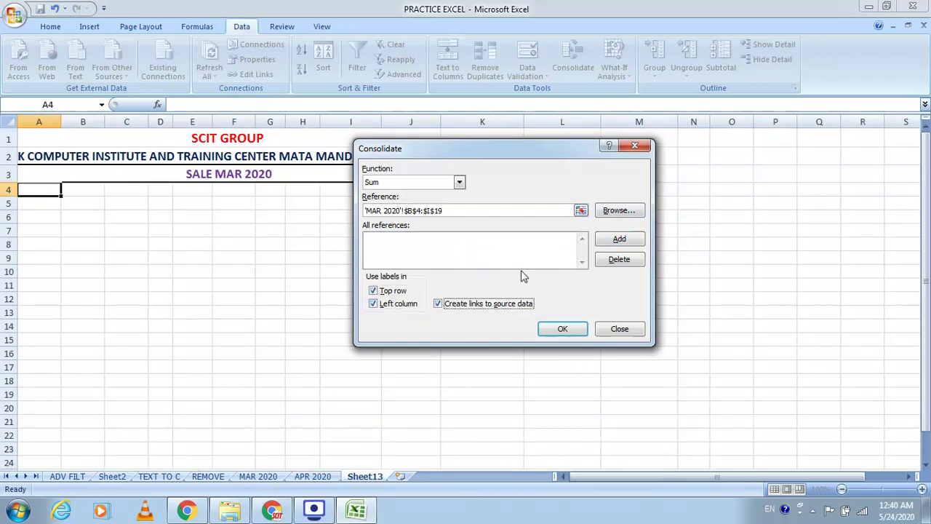
left_click(617, 239)
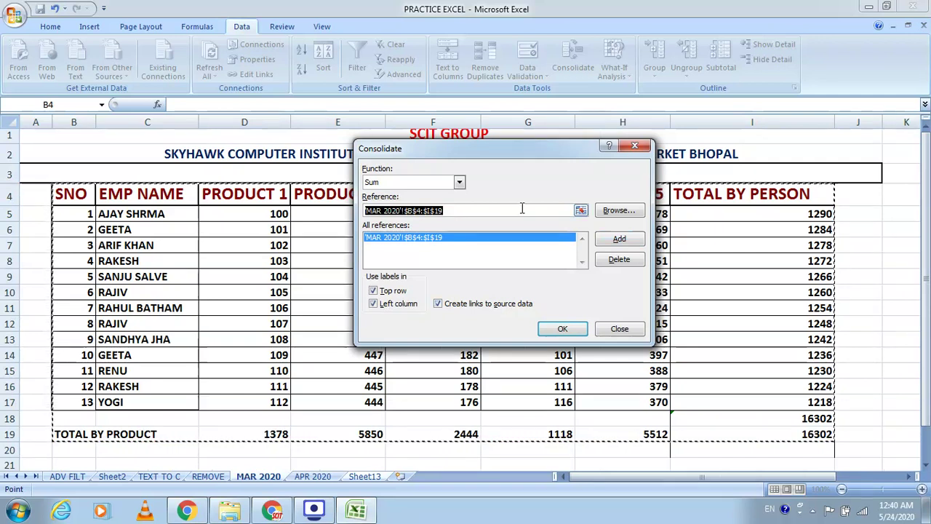
Add range B4:I19 of the APR 2020 sheet as the second reference and run the consolidation into Sheet13
key("Delete")
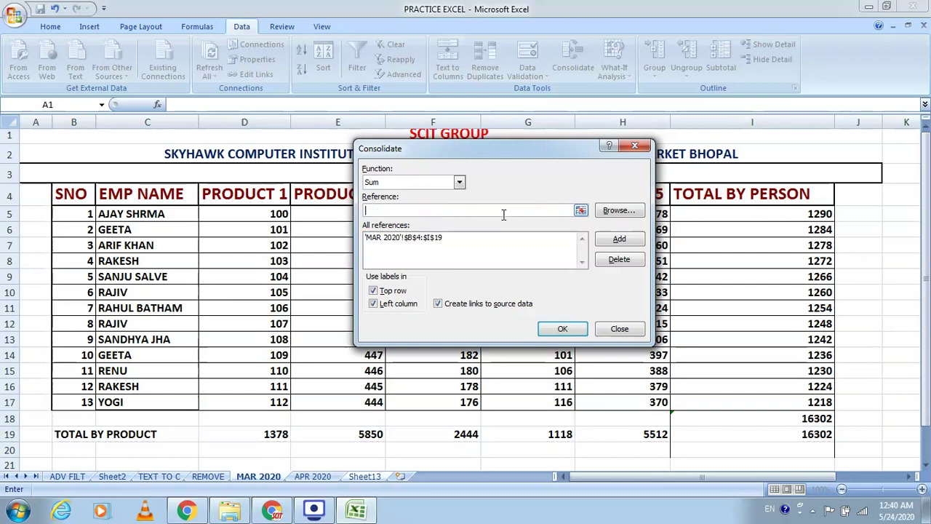
left_click(580, 211)
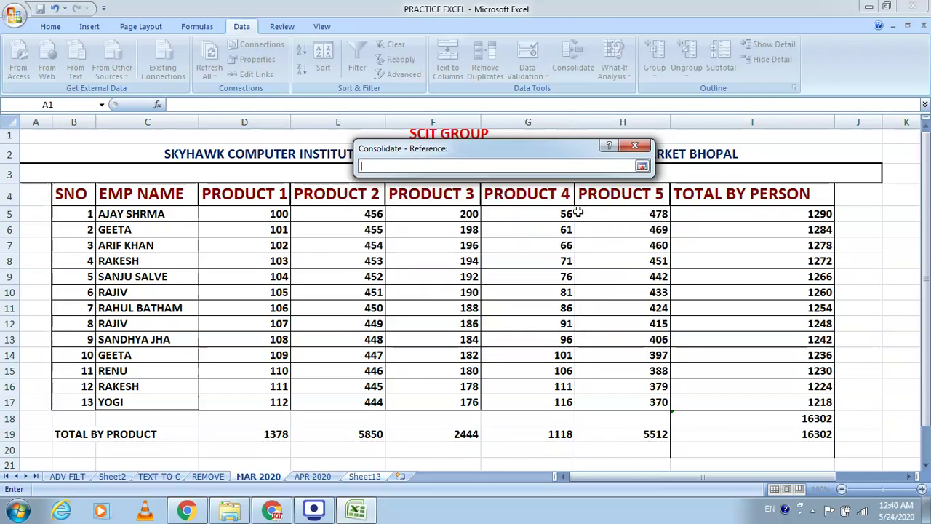
left_click(309, 478)
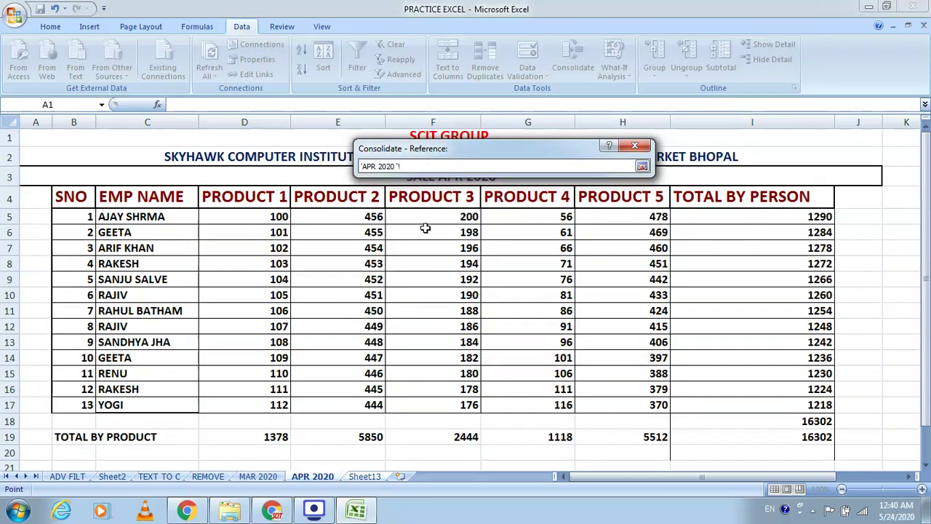
left_click(641, 167)
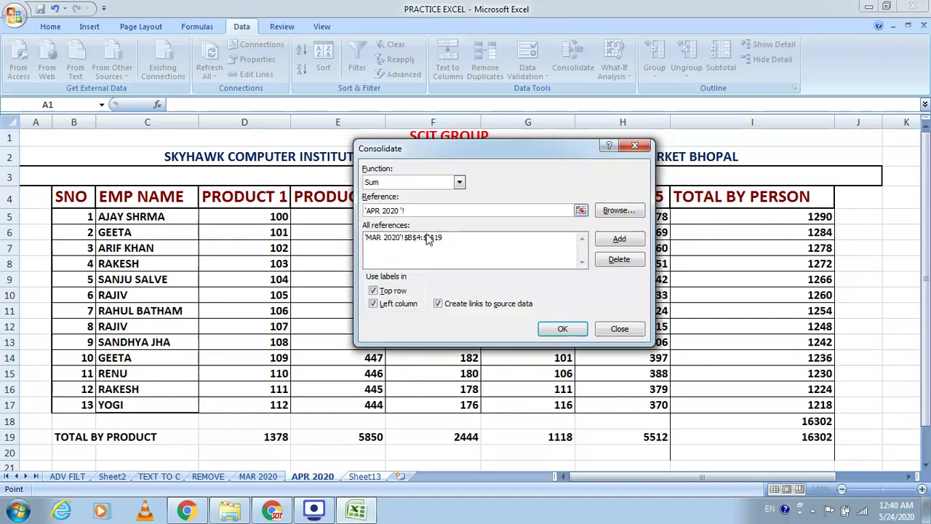
left_click(581, 211)
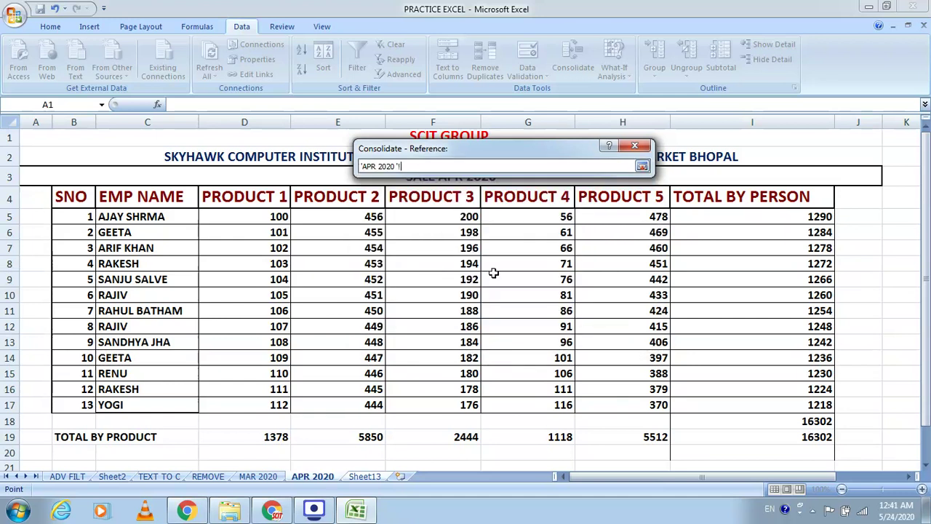
left_click_drag(88, 198, 776, 437)
left_click(641, 166)
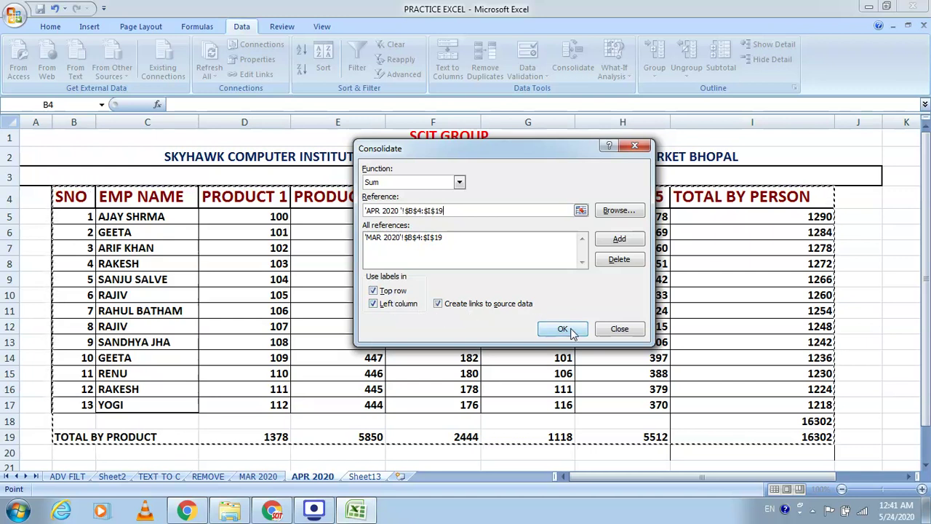
left_click(617, 239)
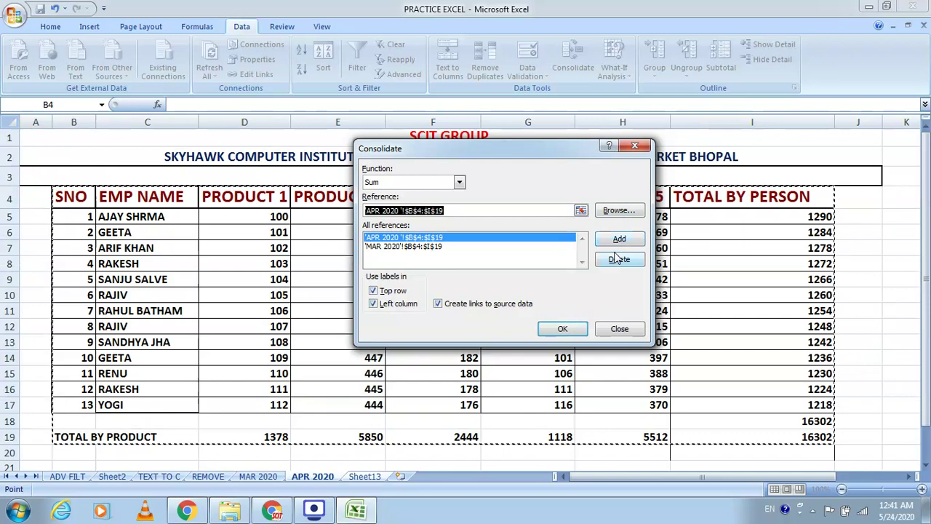
left_click(562, 329)
left_click(484, 336)
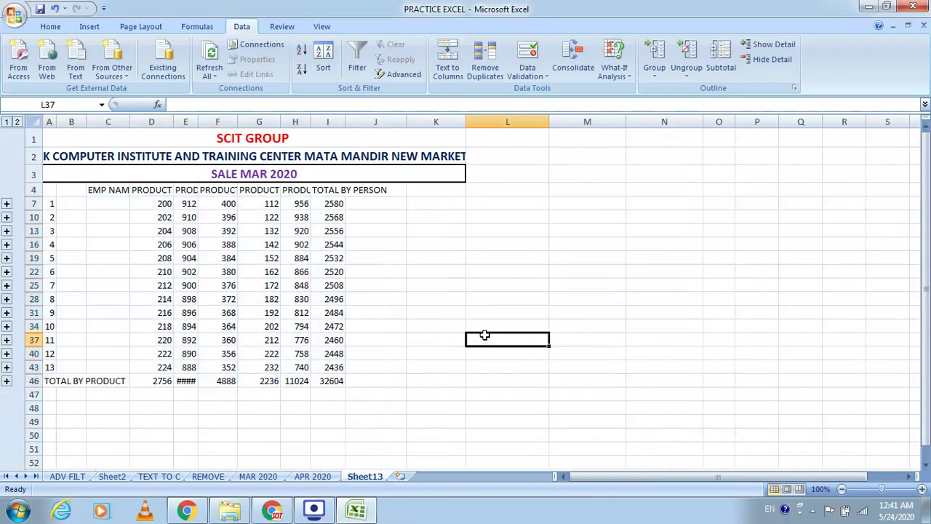
Fit column D to its contents and enlarge the text of the consolidated table A4:J47 to size 16
double_click(174, 121)
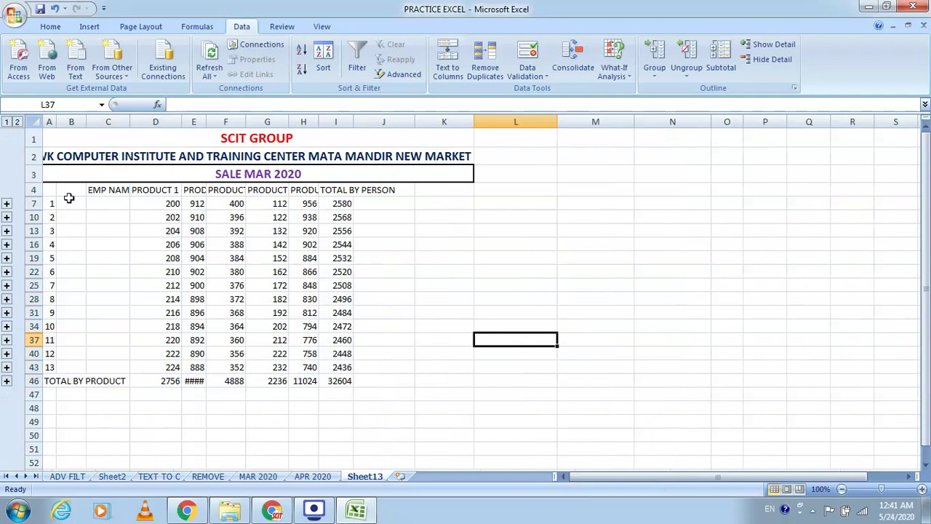
left_click_drag(47, 195, 366, 391)
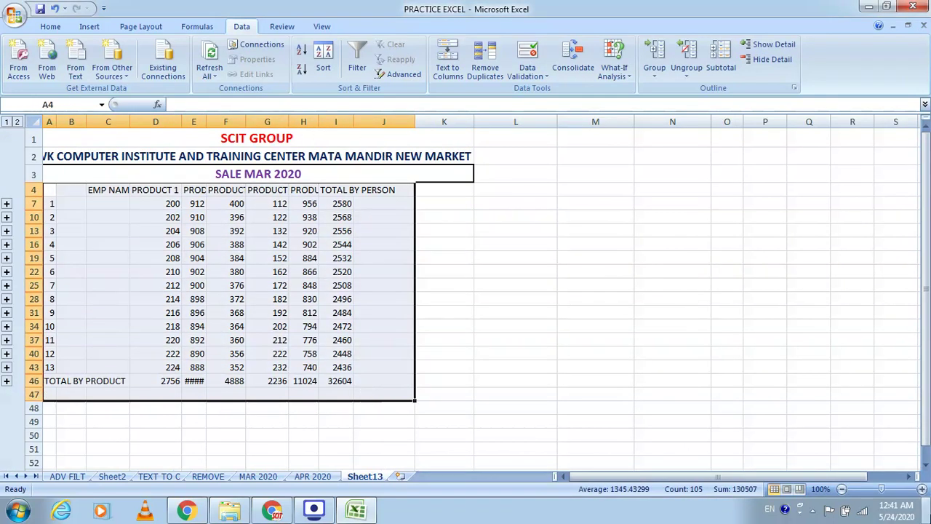
left_click(922, 489)
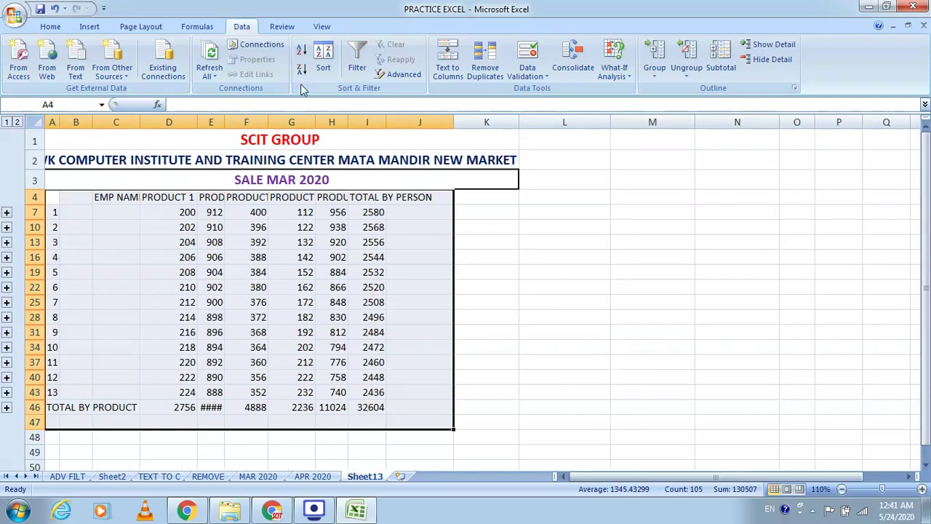
left_click(51, 26)
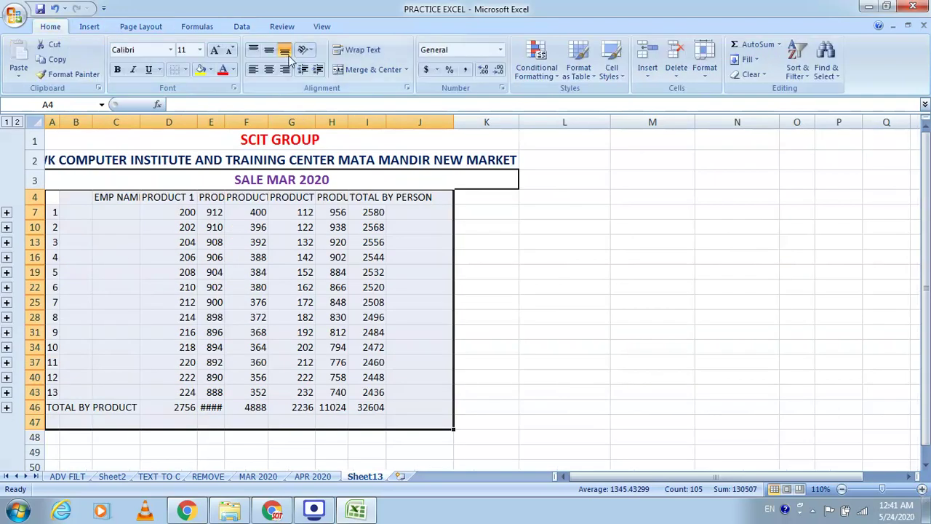
left_click(215, 50)
left_click(215, 50)
left_click(215, 50)
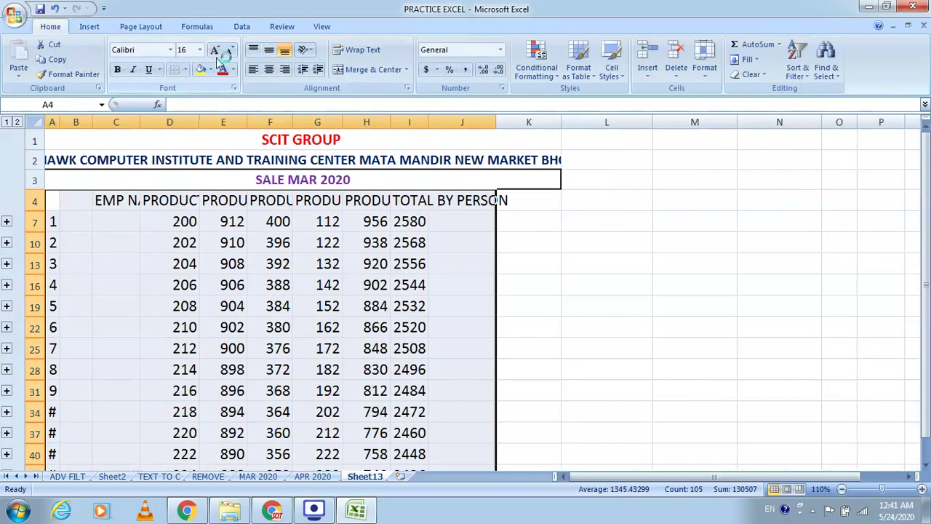
Fit the widths of columns D to I on Sheet13 to their product and total headings
double_click(203, 121)
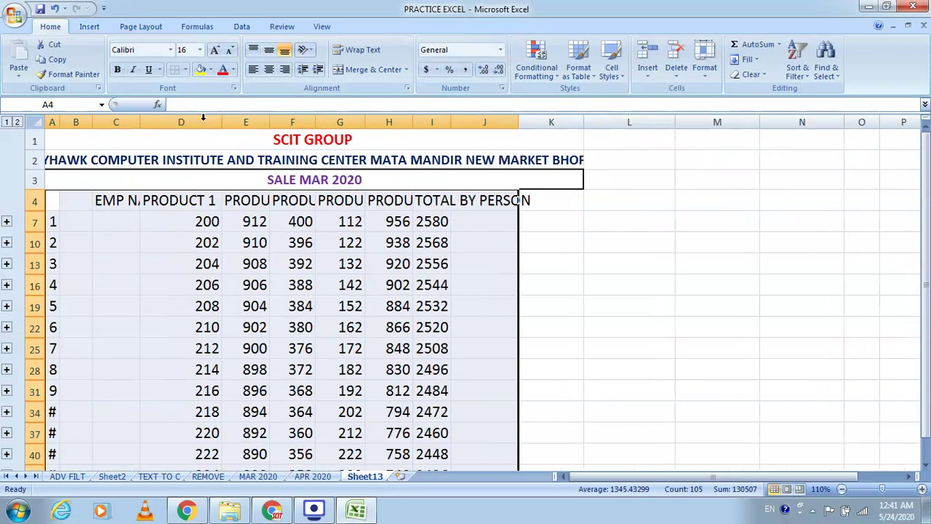
double_click(270, 122)
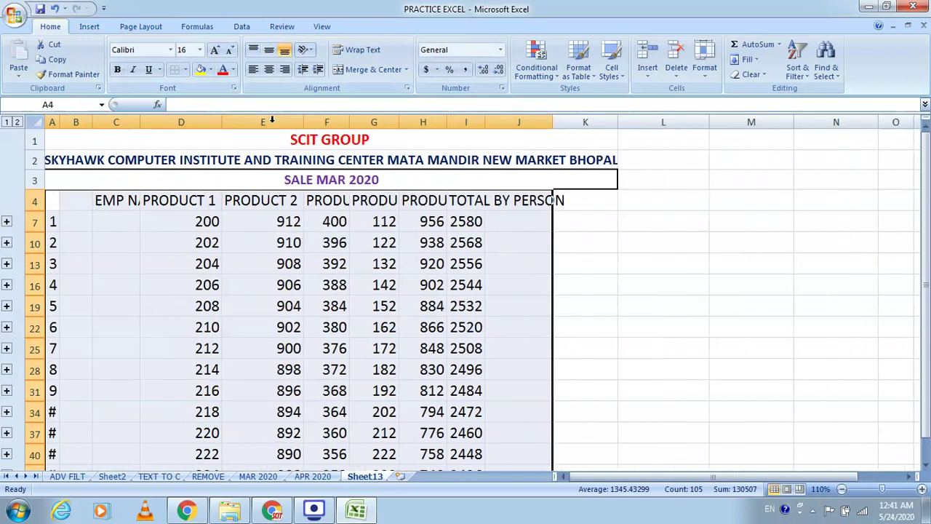
double_click(349, 121)
double_click(434, 120)
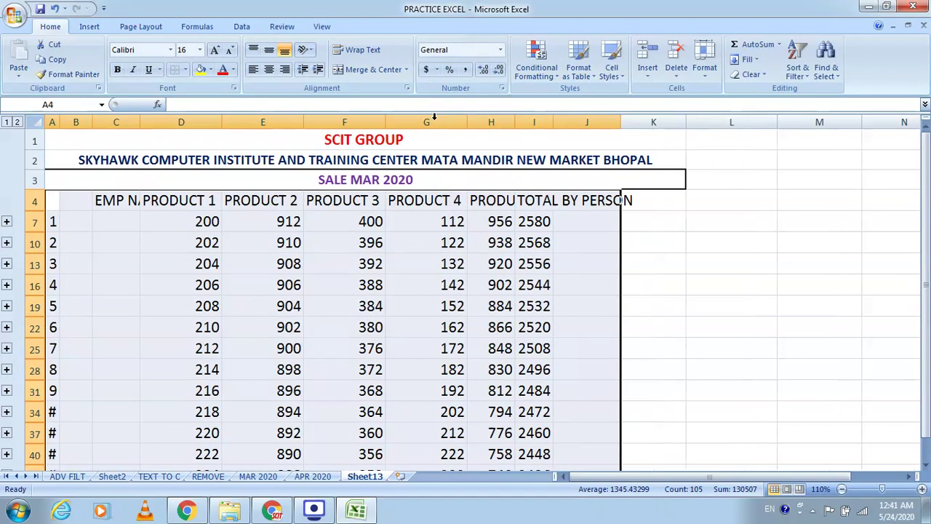
double_click(515, 120)
double_click(589, 121)
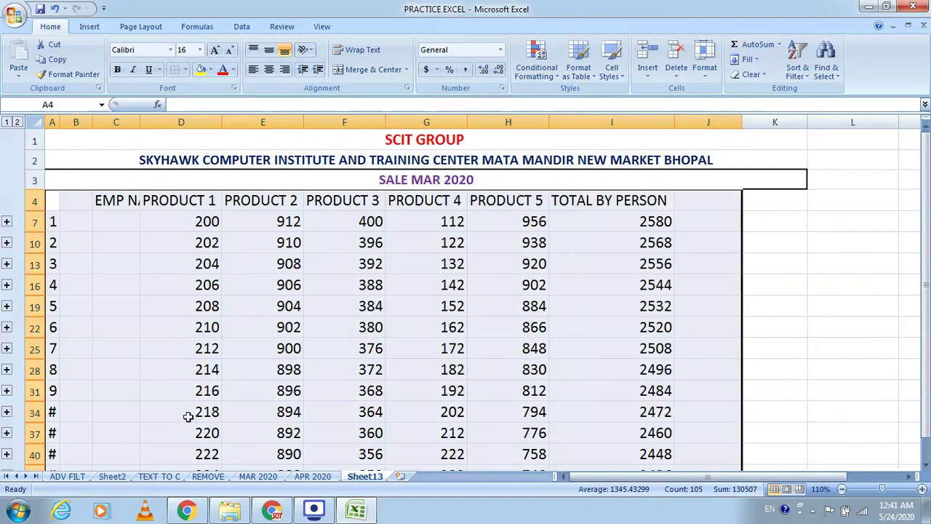
scroll(105, 325, "down", 1)
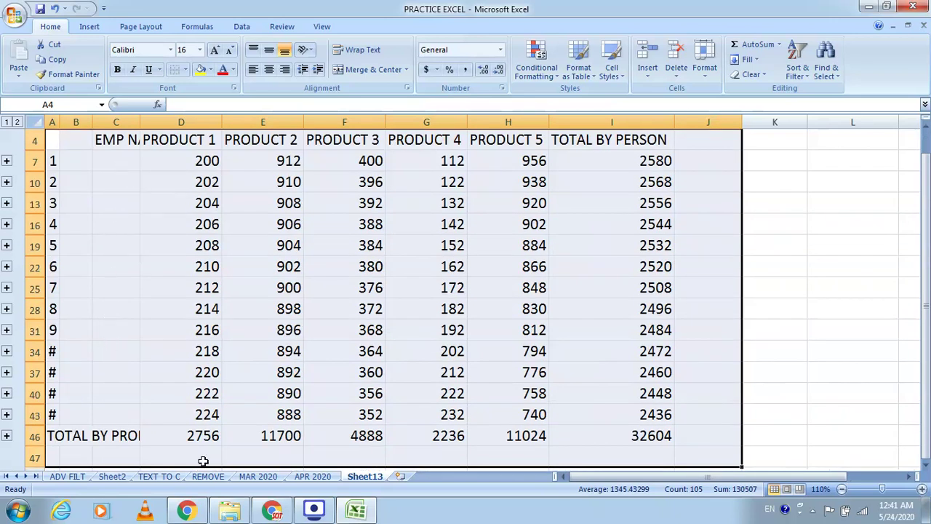
Try to copy the employee names in C5:C17 of the MAR 2020 sheet into Sheet13 starting at C7
left_click(258, 476)
left_click_drag(130, 212, 143, 400)
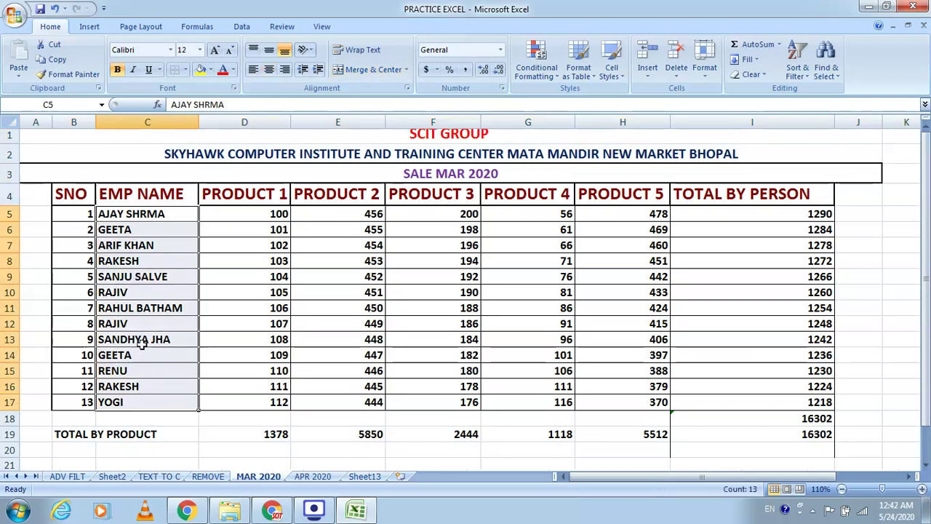
right_click(138, 307)
left_click(175, 114)
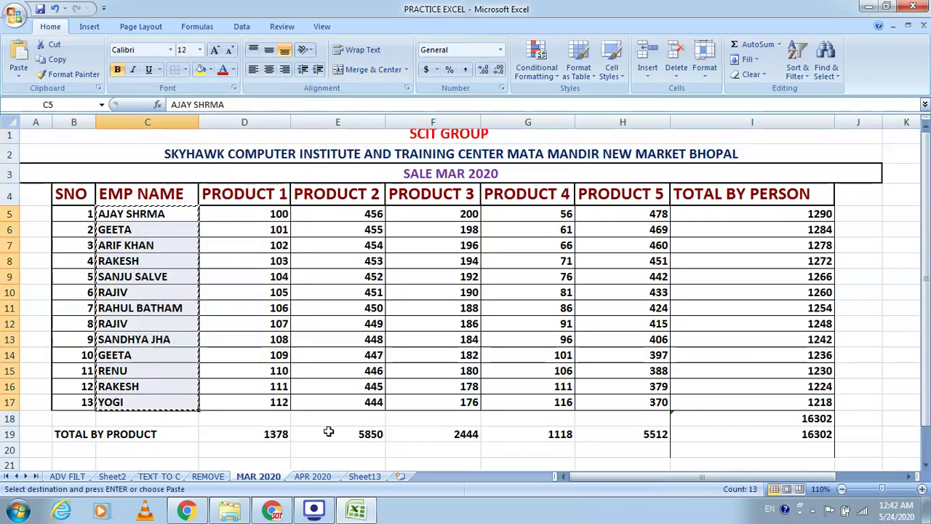
left_click(358, 475)
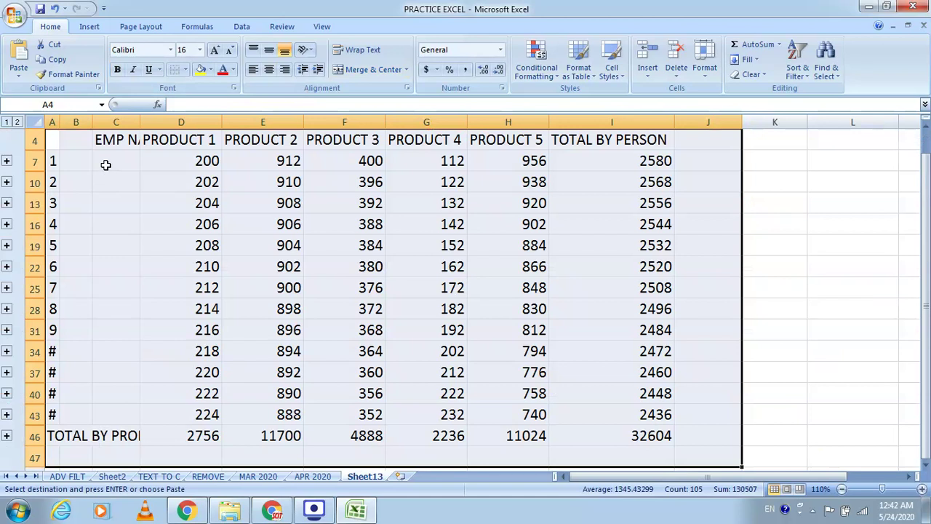
left_click(106, 164)
right_click(105, 164)
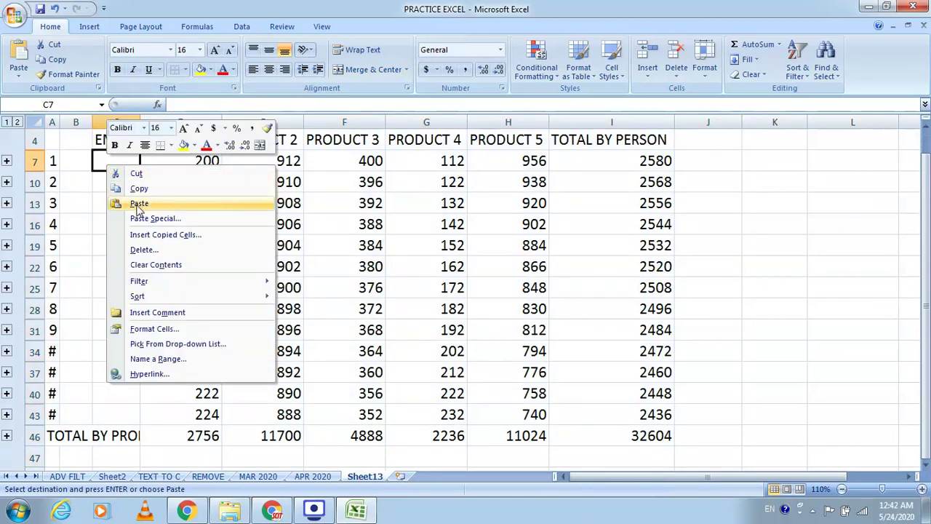
left_click(138, 205)
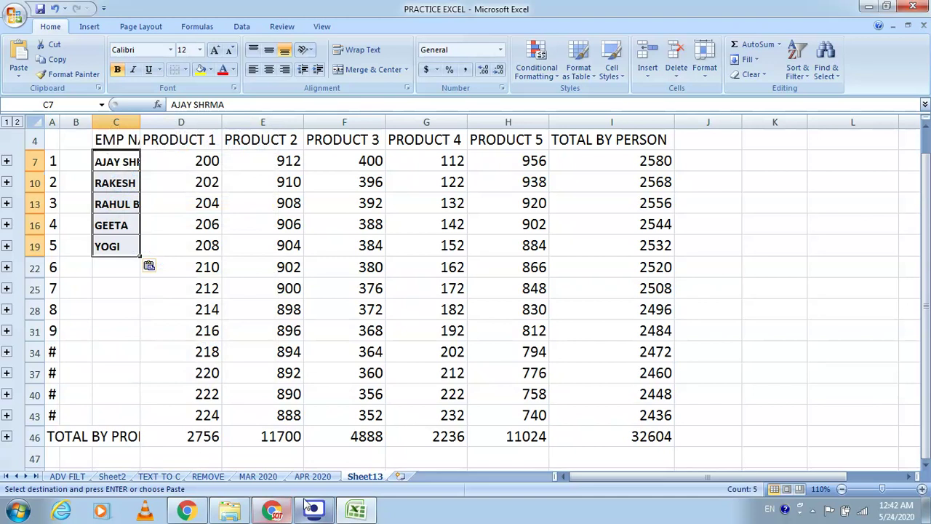
Check the names against the MAR 2020 list and clear the pasted names from C7:C19 on Sheet13
left_click(267, 475)
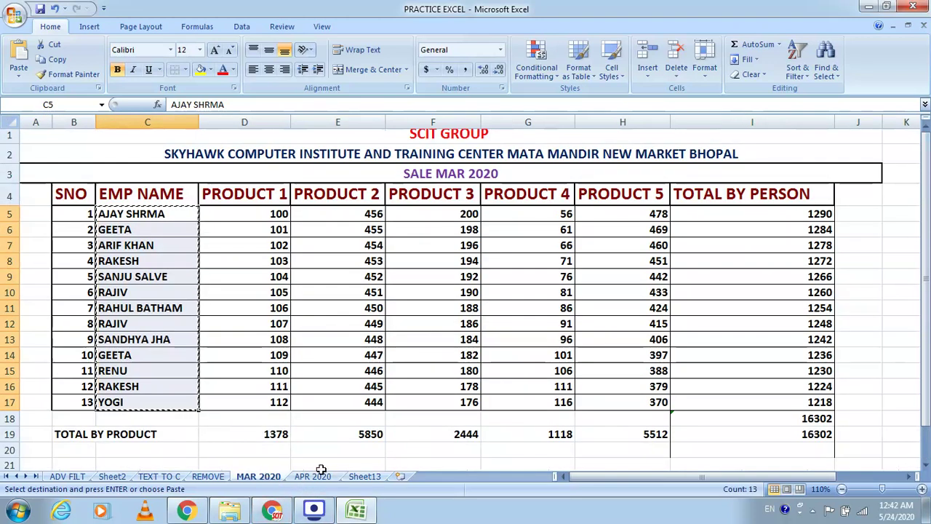
left_click(357, 477)
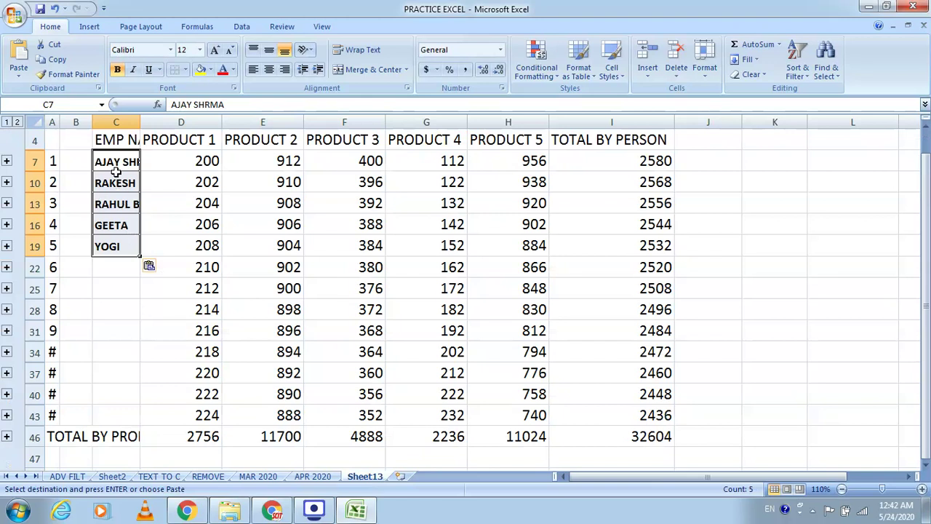
key("Delete")
left_click(163, 233)
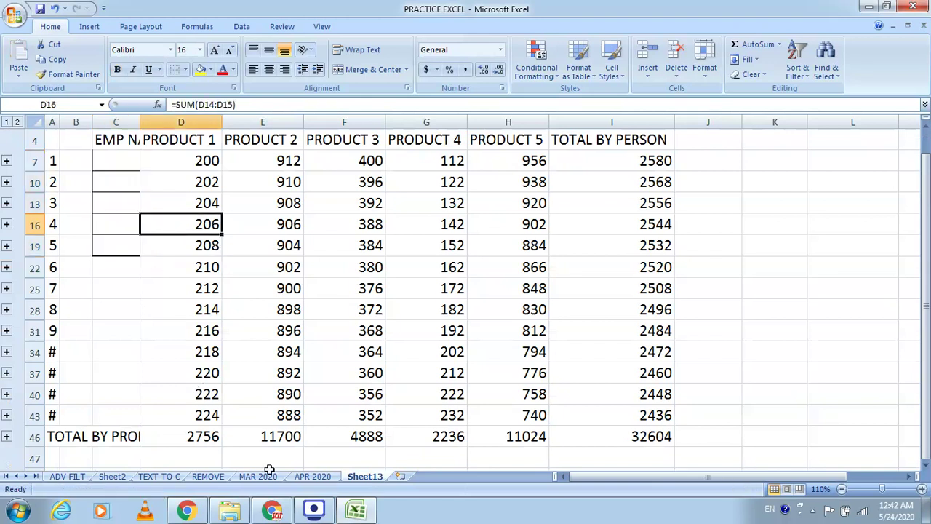
Compare the first employee's Product 1 sales in D5 of MAR 2020 and APR 2020 with the consolidated total in D7 of Sheet13
left_click(258, 475)
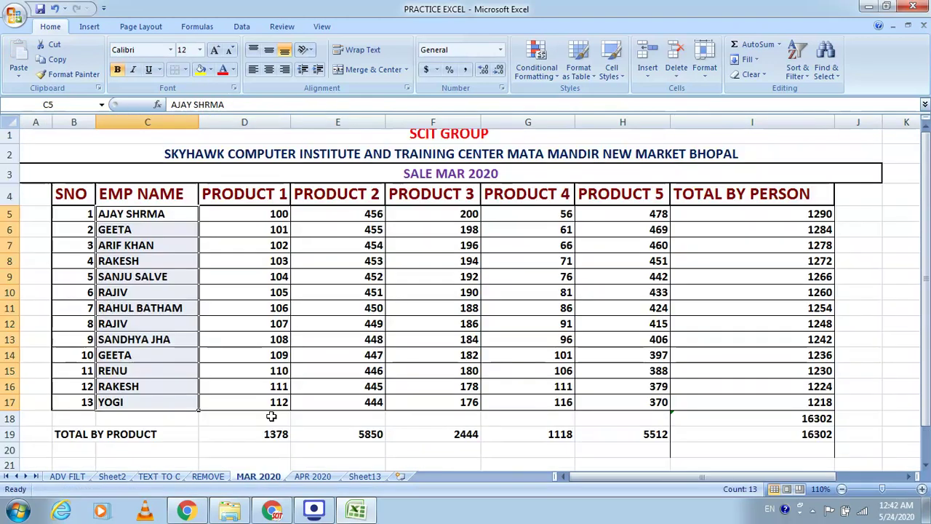
left_click(166, 213)
left_click(250, 212)
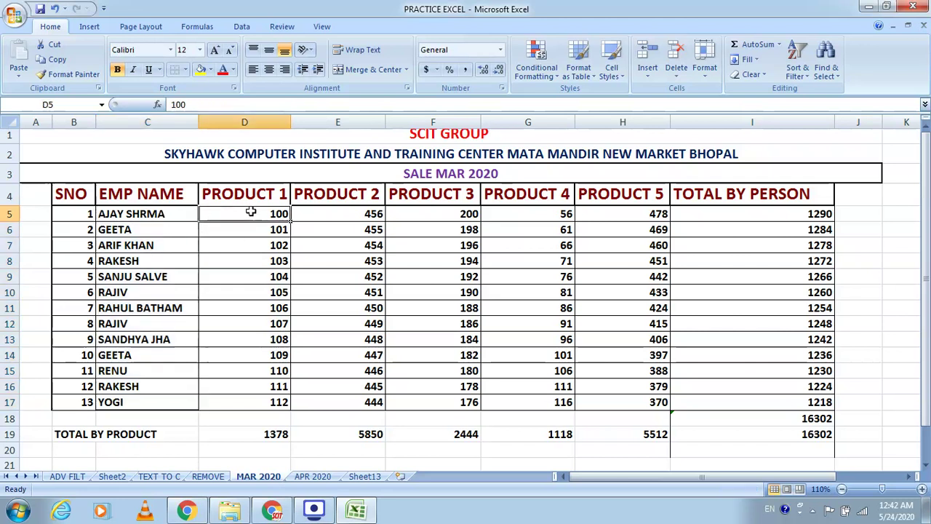
left_click(307, 476)
left_click(237, 218)
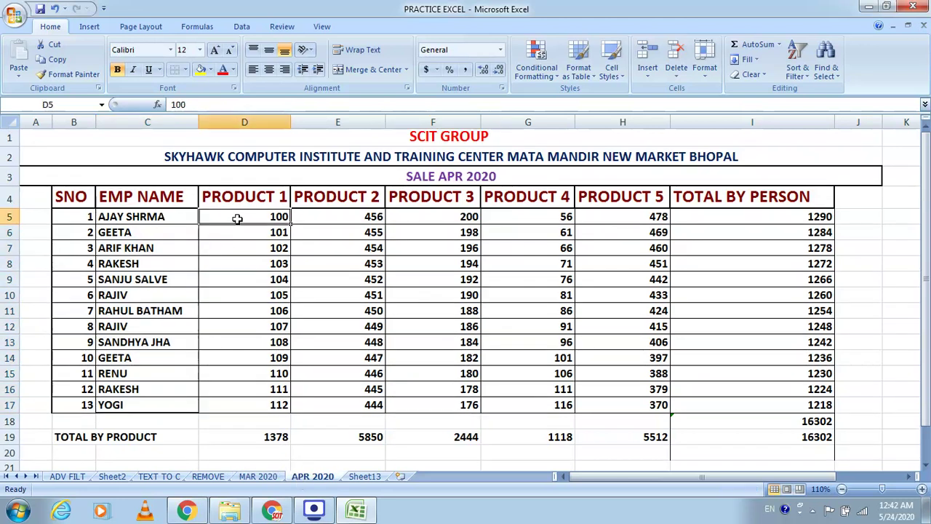
left_click(365, 475)
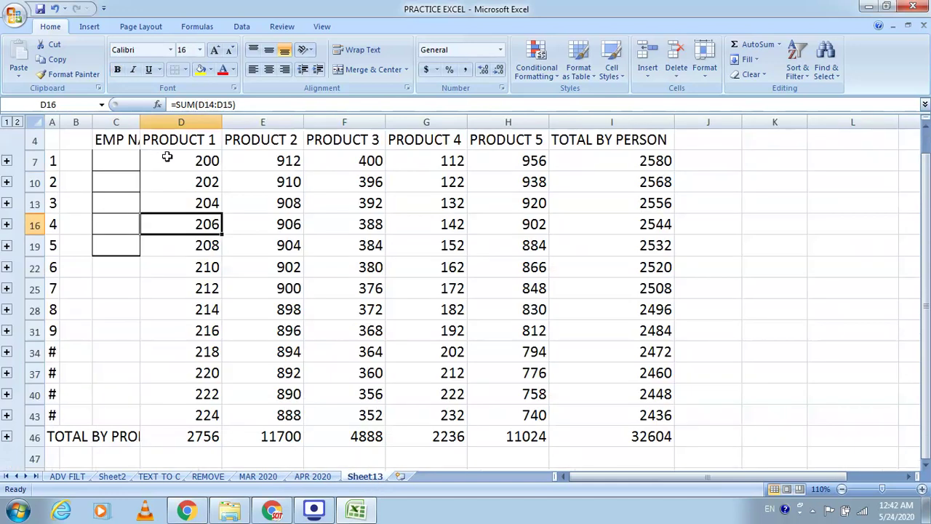
left_click(170, 157)
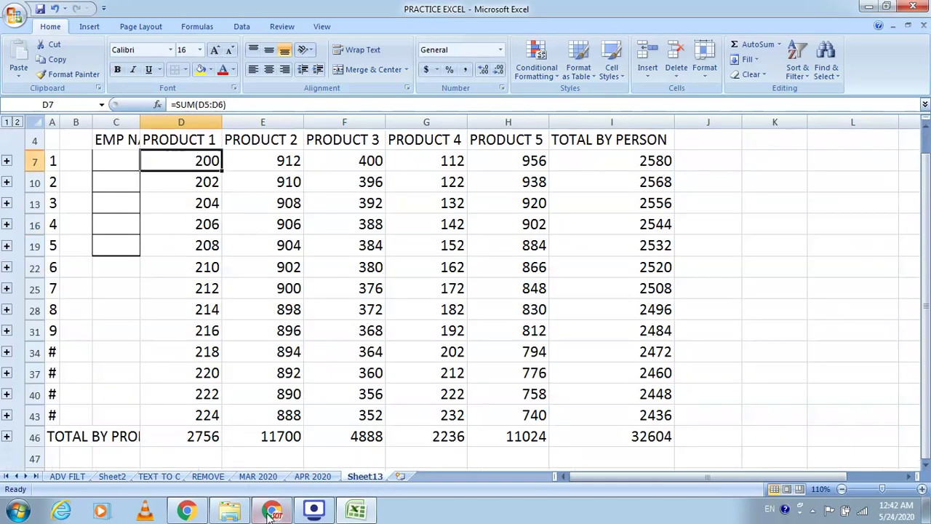
Copy the first employee's name from C5 of MAR 2020 into C7 of Sheet13 and fit column C to its contents
left_click(257, 476)
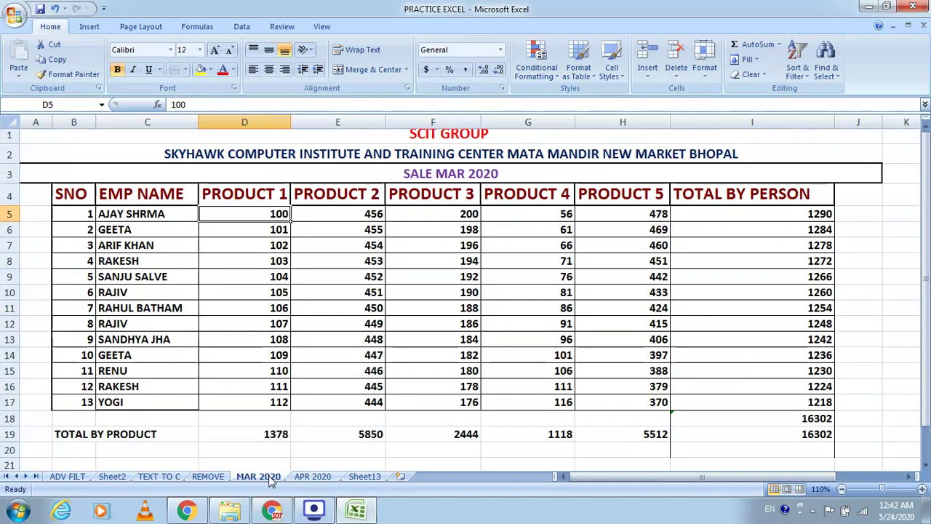
left_click(186, 217)
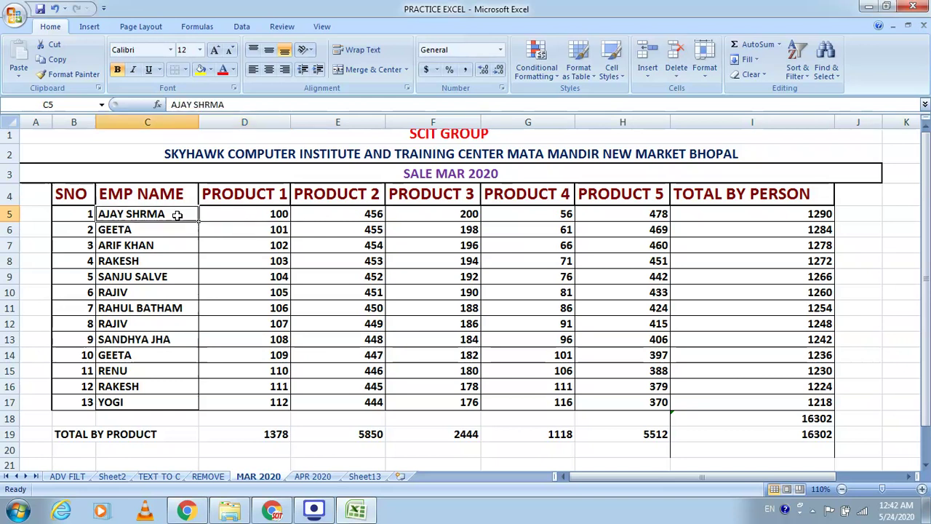
key("ctrl+c")
left_click(364, 476)
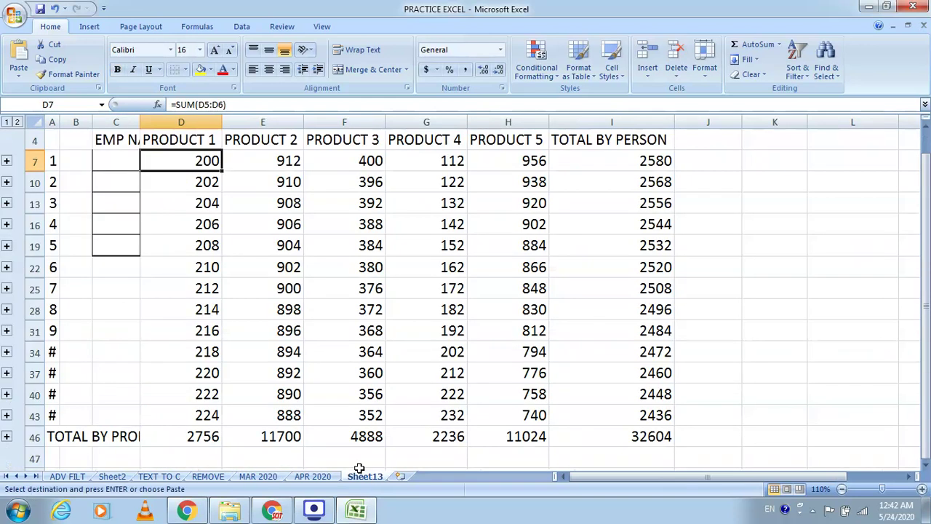
left_click(119, 165)
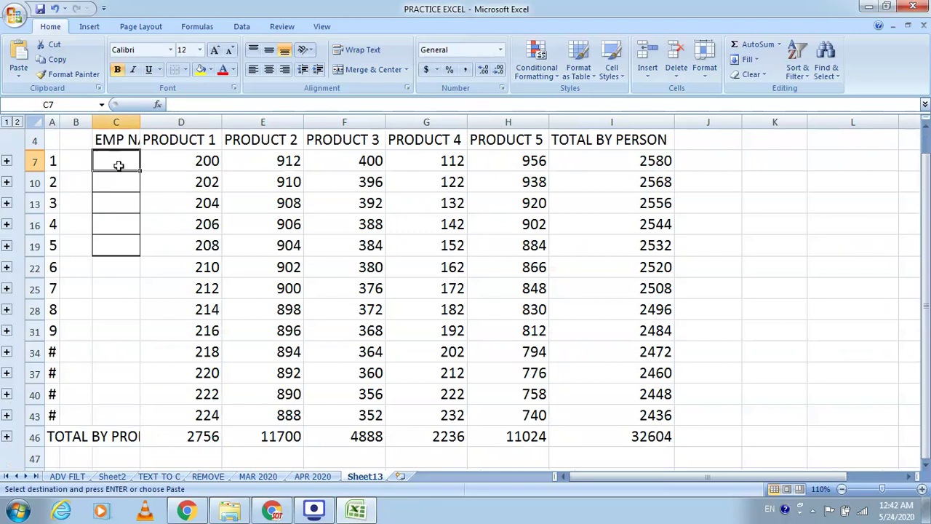
key("ctrl+v")
left_click(143, 205)
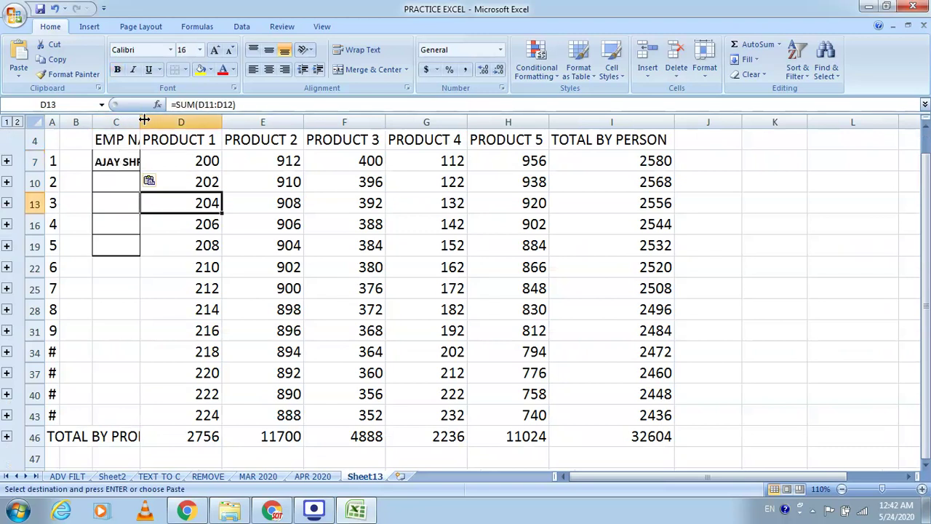
double_click(142, 121)
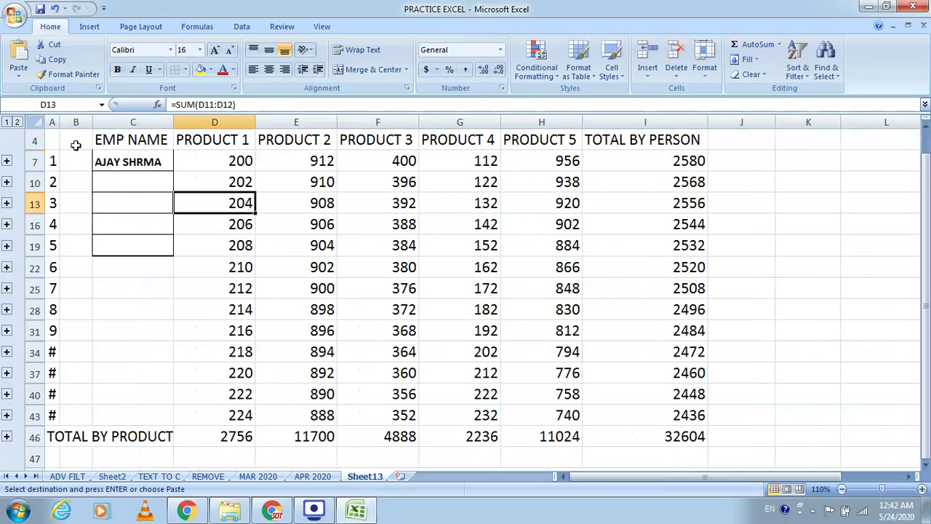
Expand the detail rows of the first employee and replace the labels in B5 and B6 with SALE
left_click(6, 162)
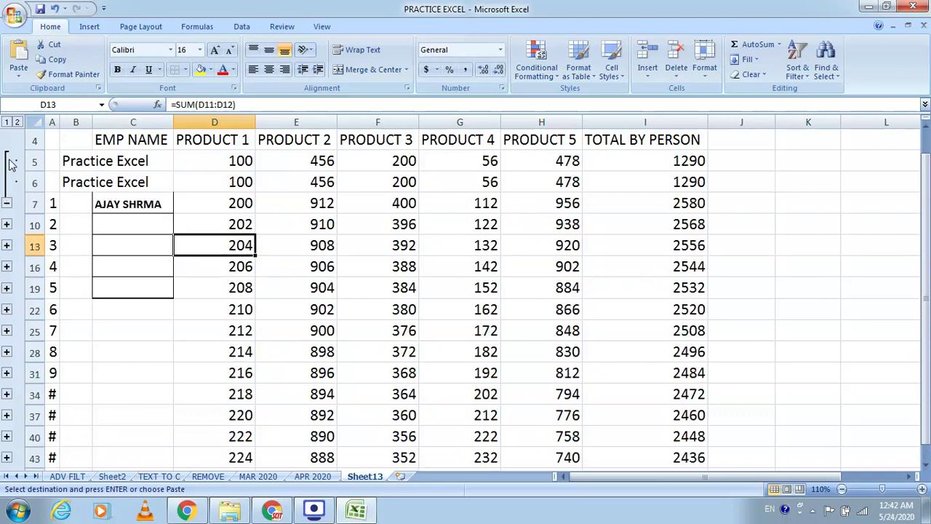
left_click(115, 160)
left_click(85, 160)
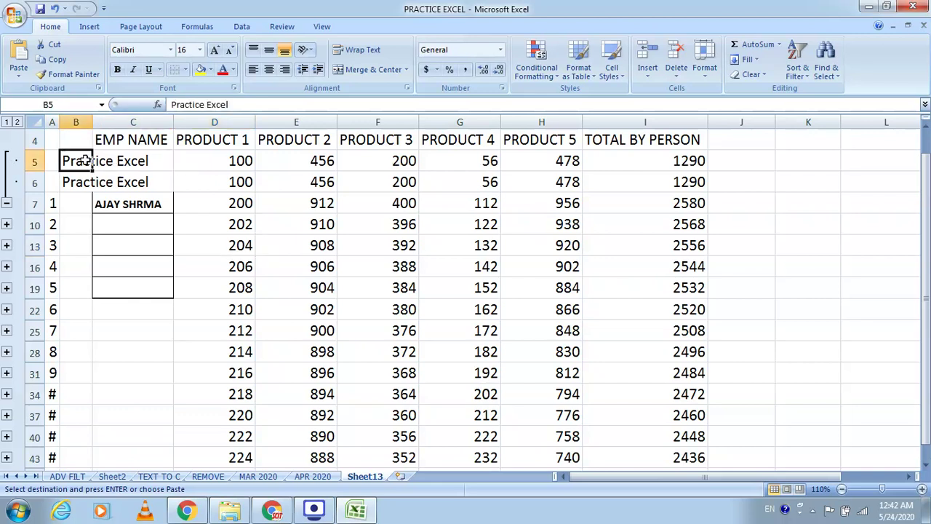
type("SAL")
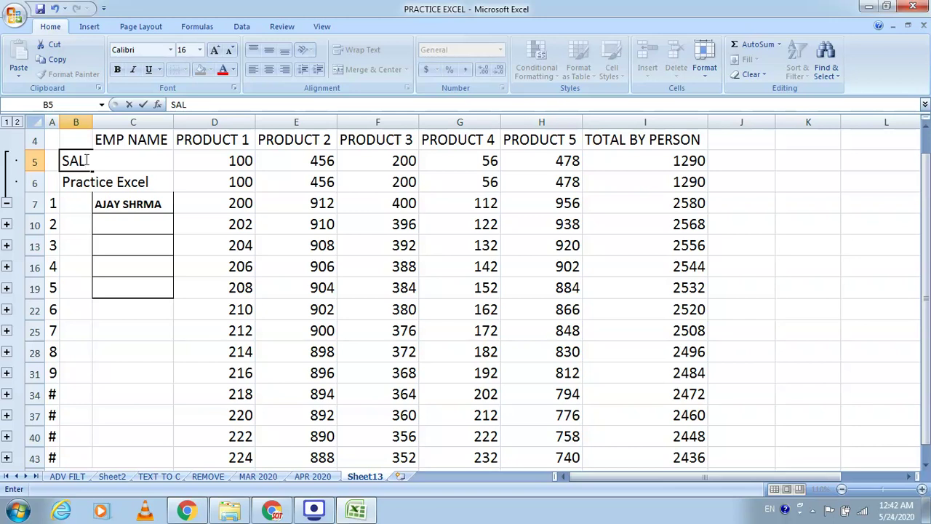
type("E")
left_click(85, 182)
key("shift+Right")
key("shift+Right")
key("shift+Right")
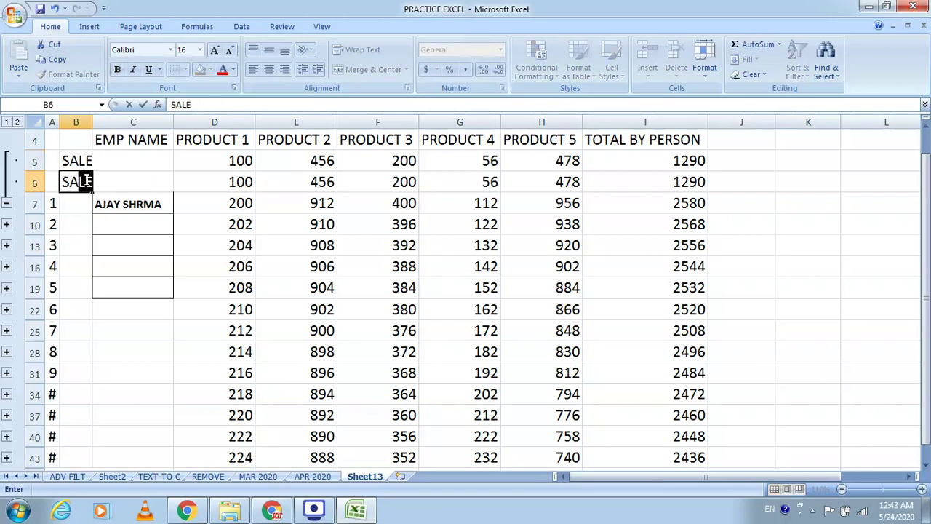
Extend the labels of the first employee's detail rows to SALE MAR in B5 and SALE APR in B6
left_click(77, 162)
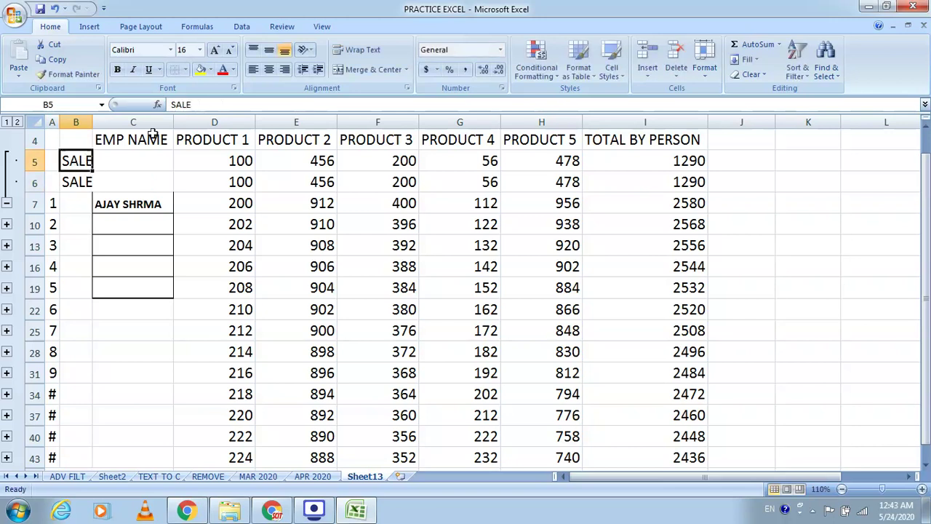
left_click(200, 104)
type("MAR")
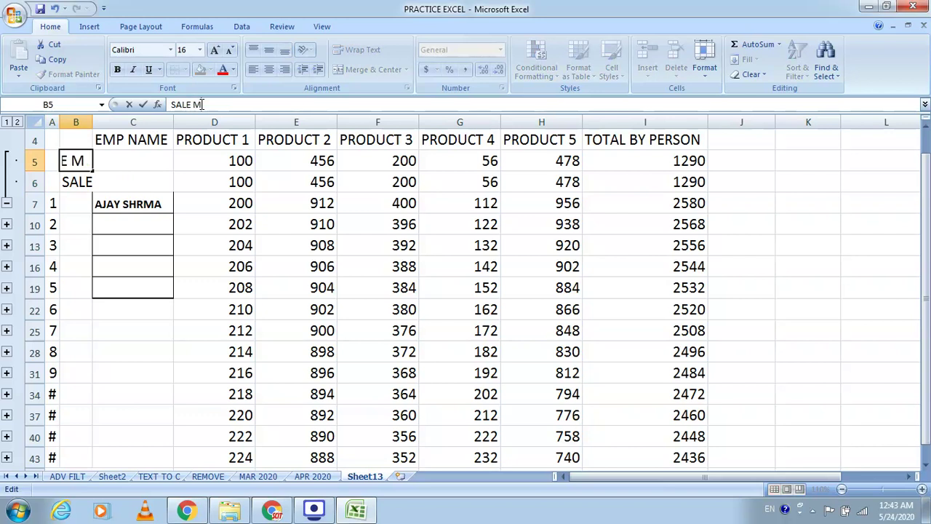
left_click(77, 182)
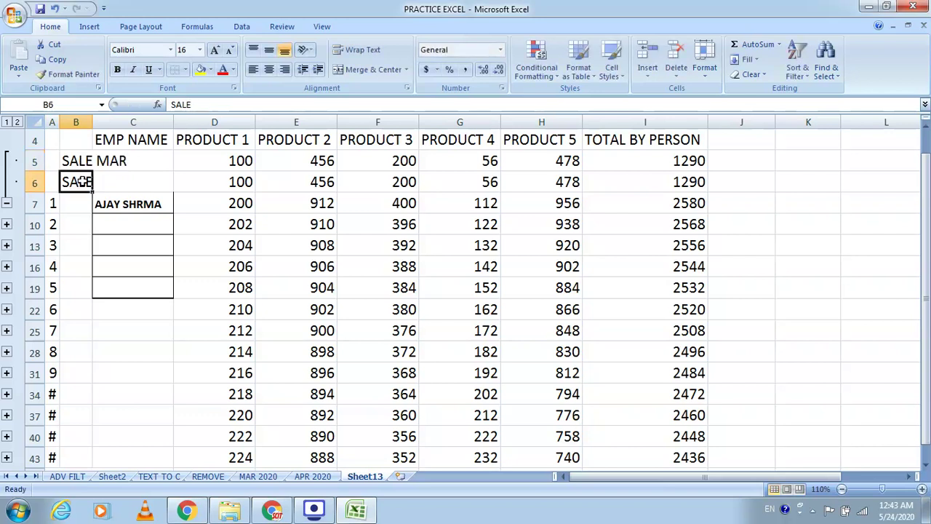
left_click(208, 105)
type("APR")
left_click(198, 163)
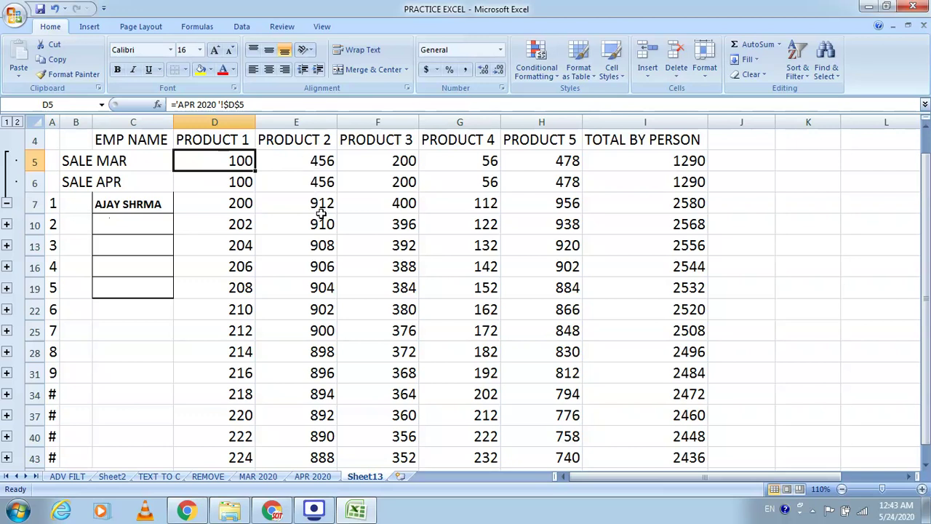
Expand the detail rows of serial numbers 2, 3 and 4 in the consolidated table
left_click(7, 224)
left_click(6, 287)
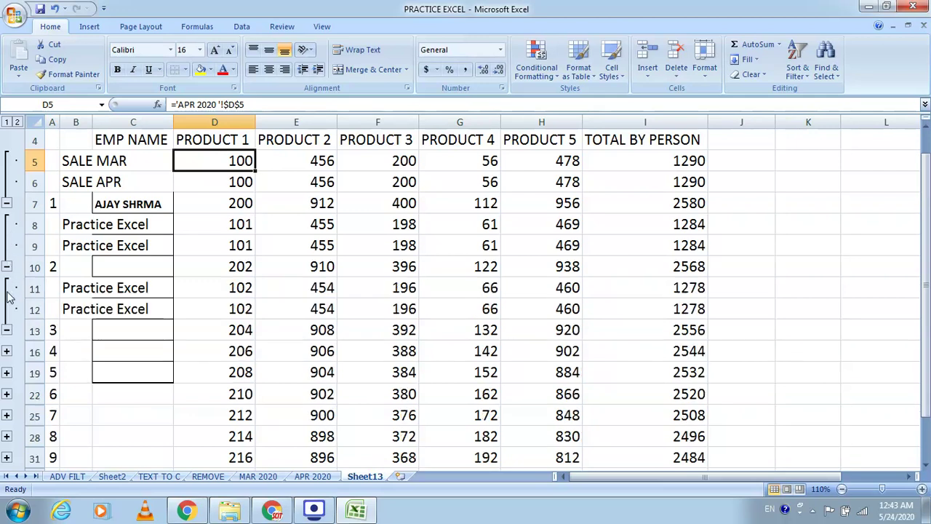
left_click(6, 351)
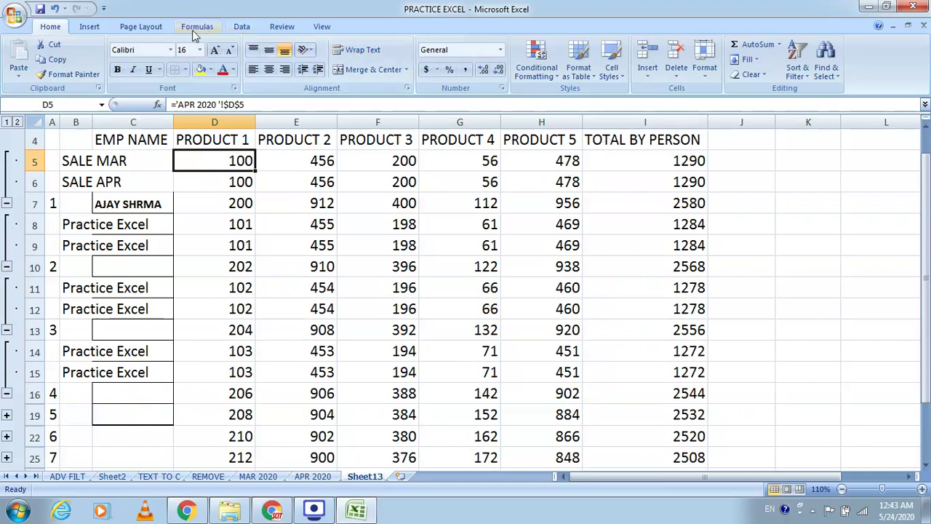
Look at the outline grouping commands and review the payroll table B5:N18 on the ADV FILT sheet
left_click(241, 26)
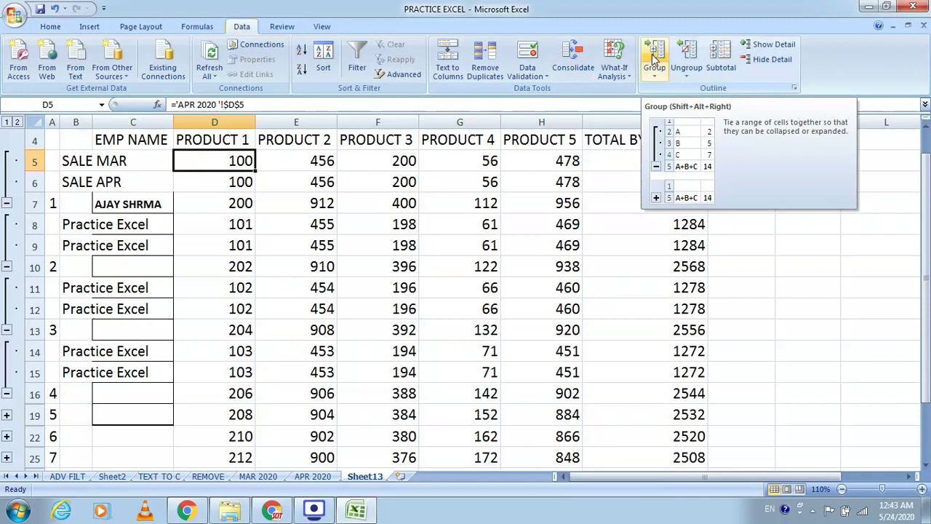
left_click(67, 476)
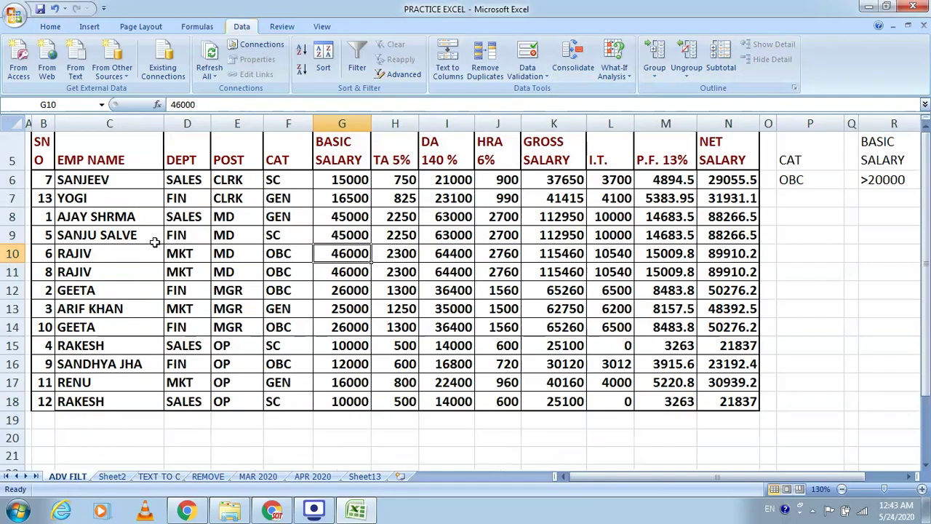
scroll(154, 242, "up", 1)
scroll(156, 243, "down", 1)
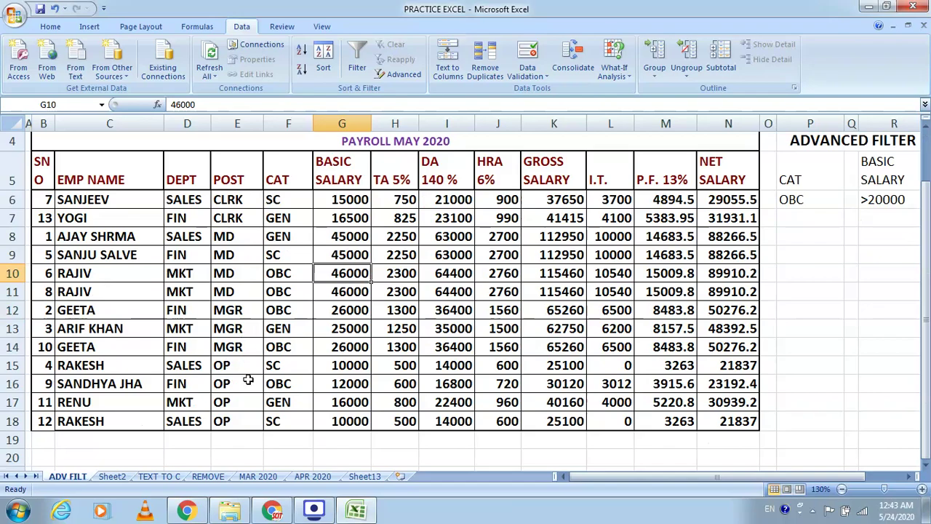
left_click(289, 290)
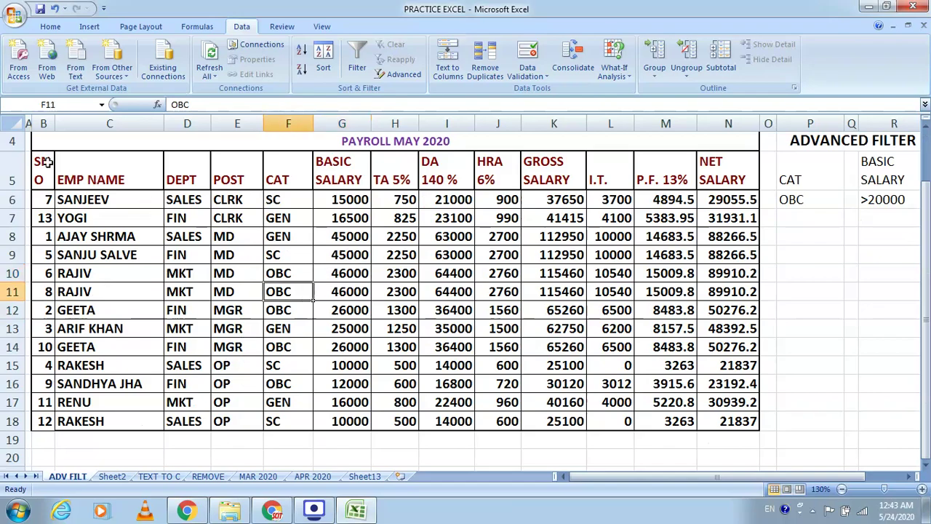
left_click_drag(44, 163, 719, 416)
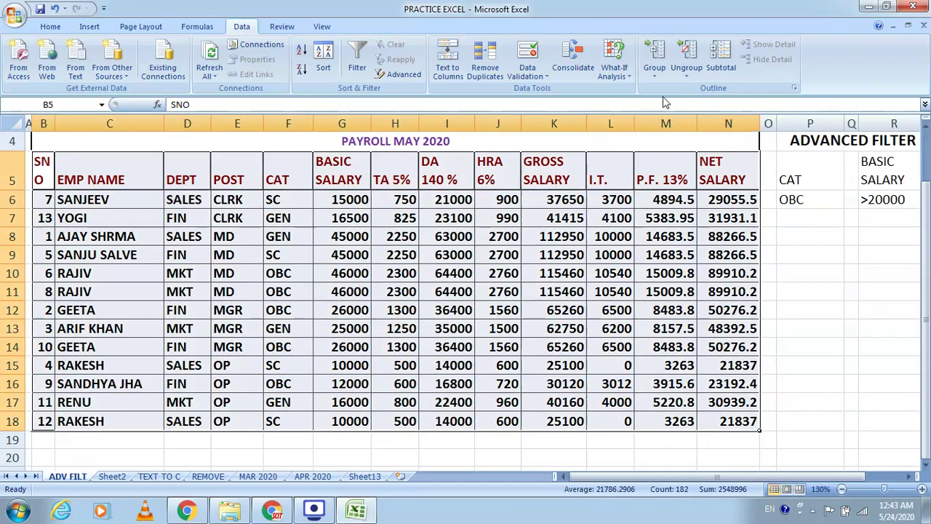
left_click(423, 250)
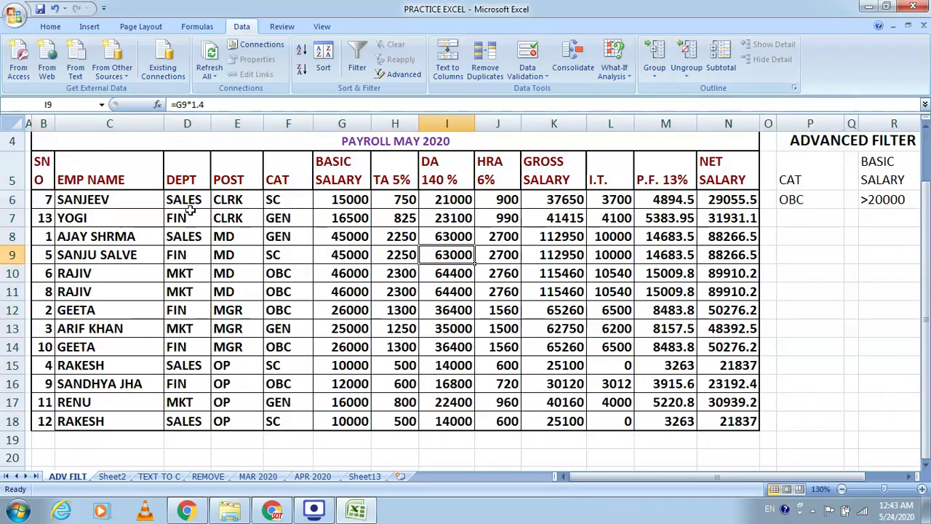
Group rows 6 and 7 of the payroll table, the two CLRK employees, into an outline level
left_click_drag(44, 200, 571, 218)
left_click_drag(4, 199, 48, 214)
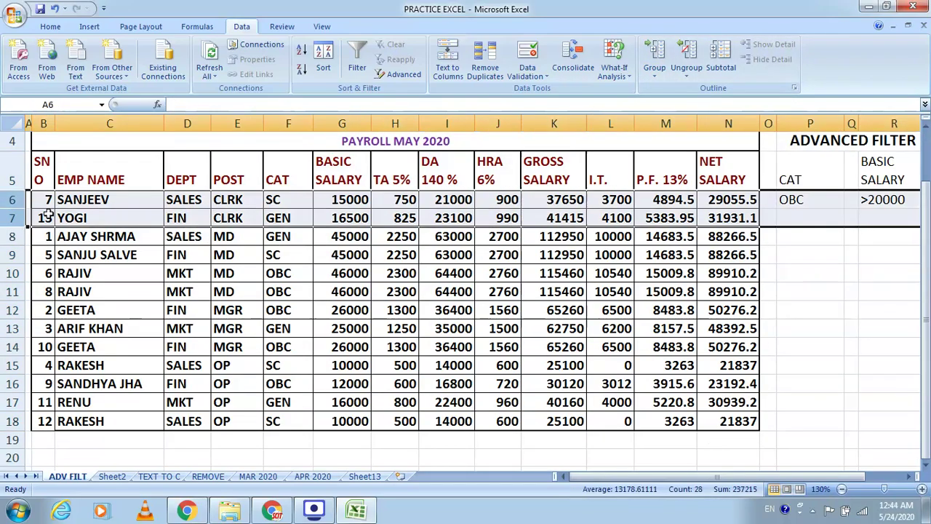
left_click(654, 72)
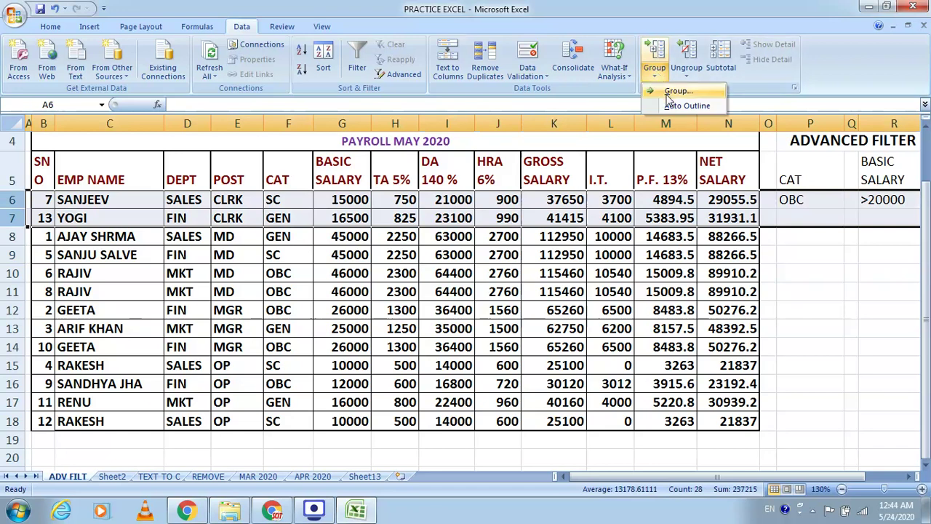
left_click(669, 95)
left_click(313, 328)
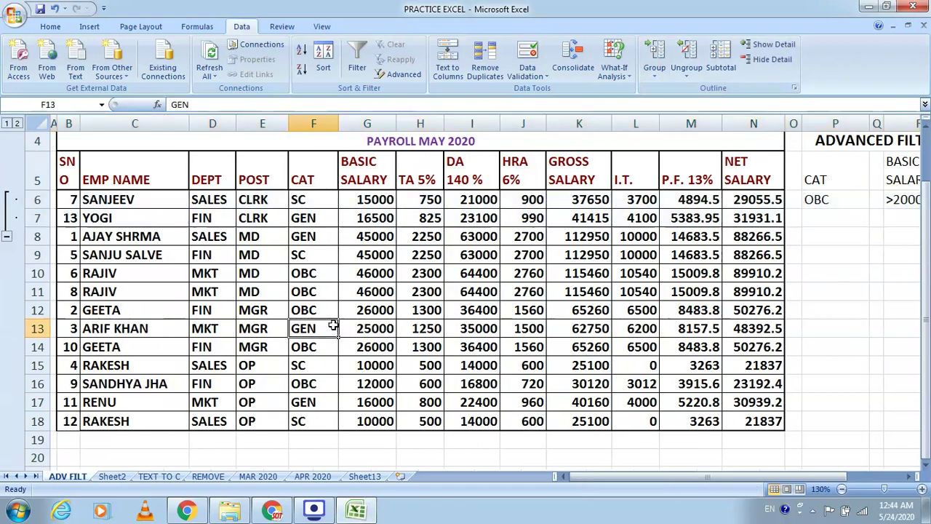
Collapse and expand the grouped rows 6 and 7 repeatedly, leaving them expanded
left_click(7, 237)
left_click(8, 201)
left_click(7, 235)
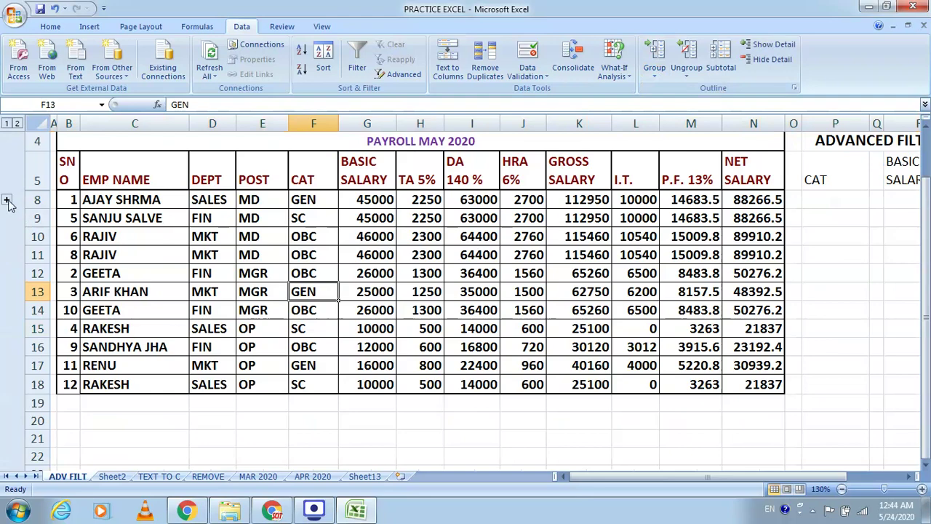
left_click(7, 201)
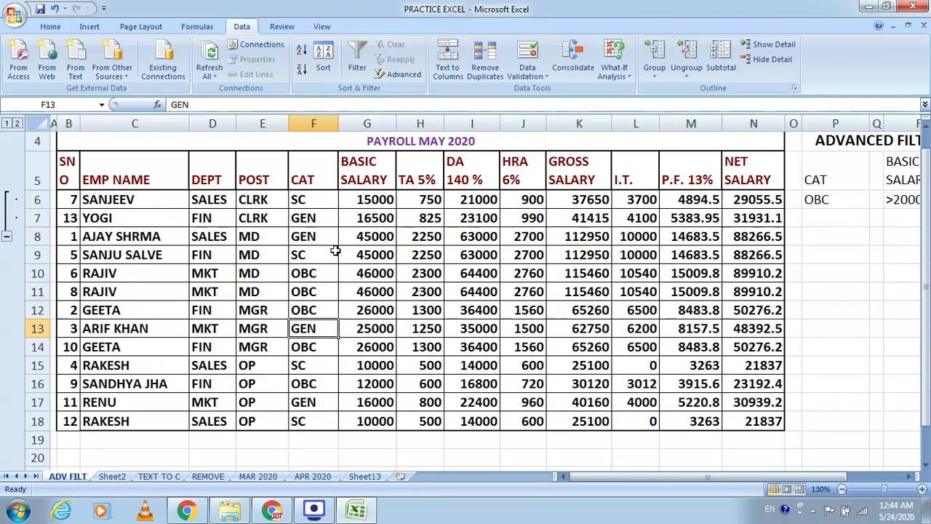
left_click(7, 234)
left_click(7, 199)
Ungroup rows 6 and 7 of the payroll table to remove their outline level
left_click(697, 66)
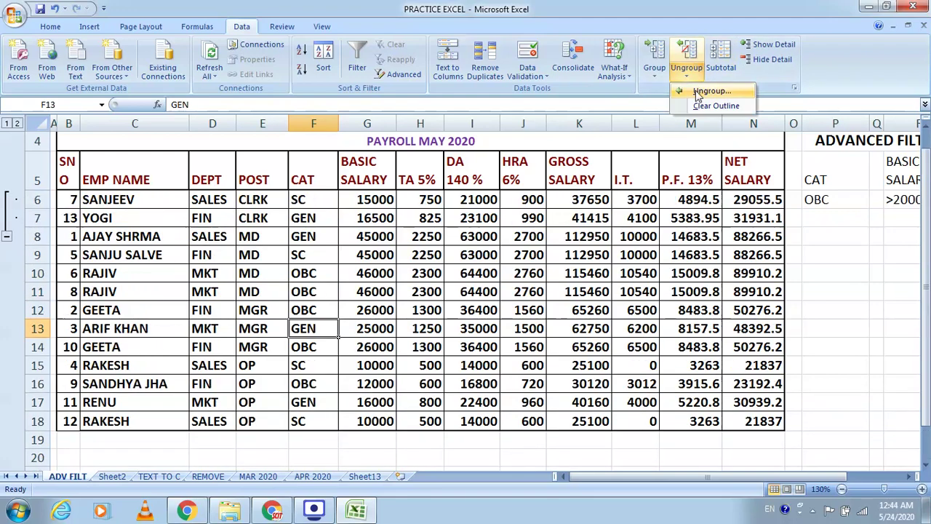
left_click(709, 91)
left_click(469, 276)
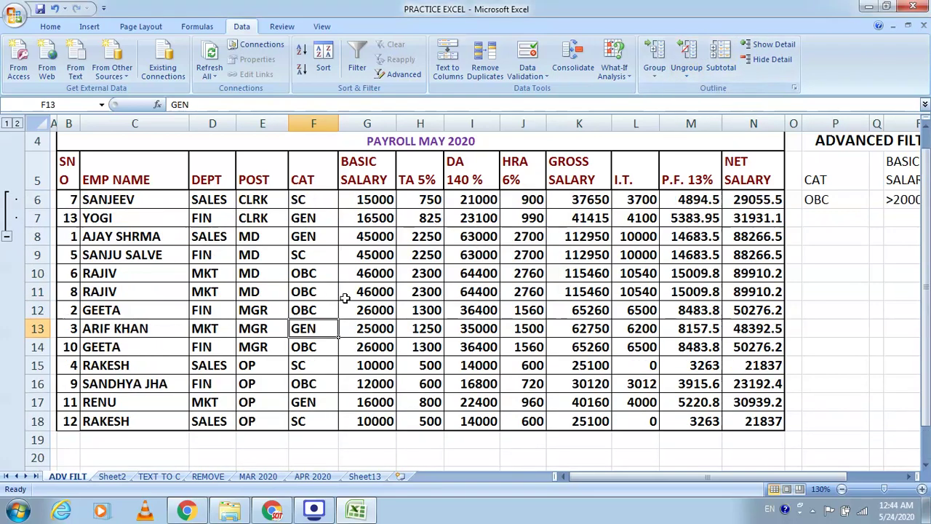
left_click(229, 326)
left_click_drag(35, 199, 34, 218)
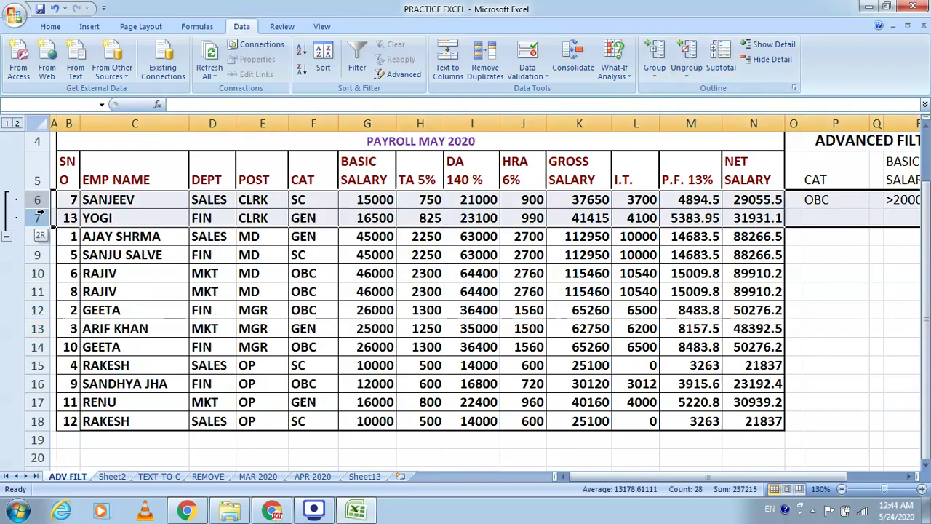
left_click(686, 50)
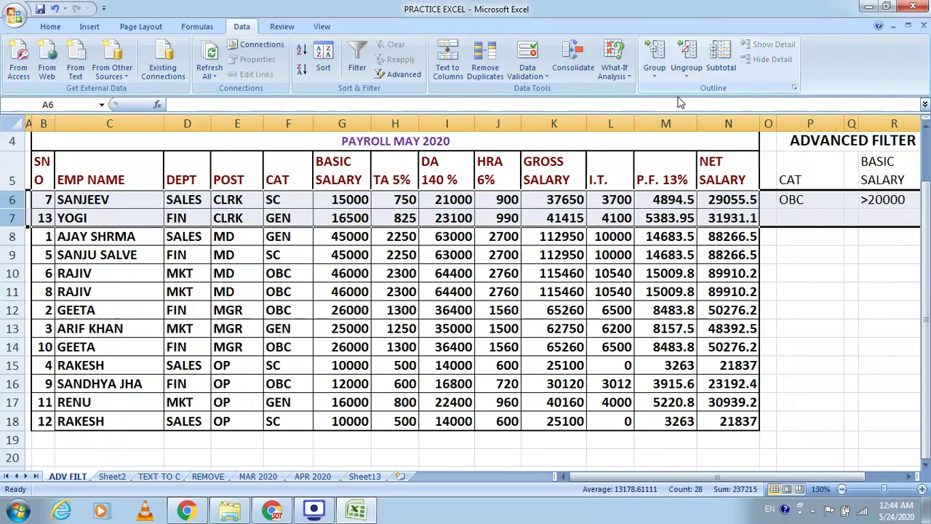
left_click(689, 308)
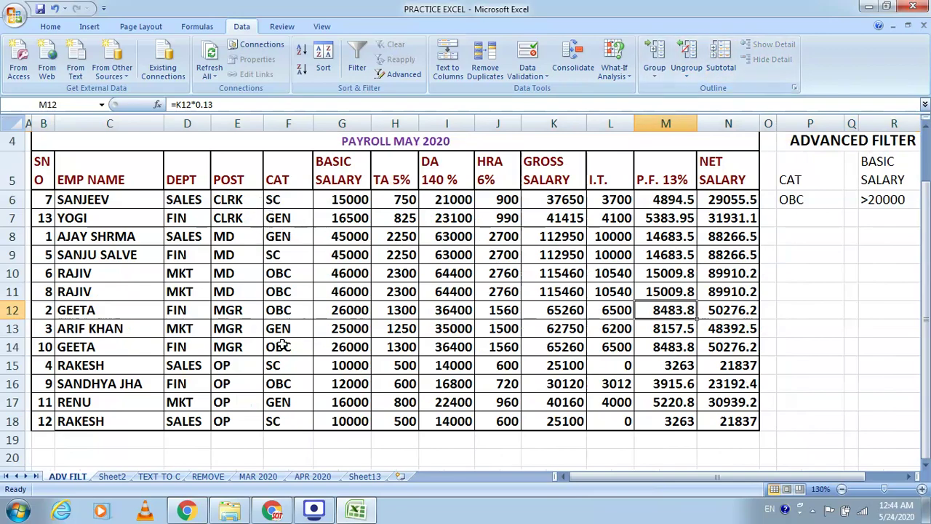
Add Sum subtotals of GROSS SALARY and NET SALARY at each change in POST to the payroll table B5:N18
left_click_drag(45, 169, 726, 413)
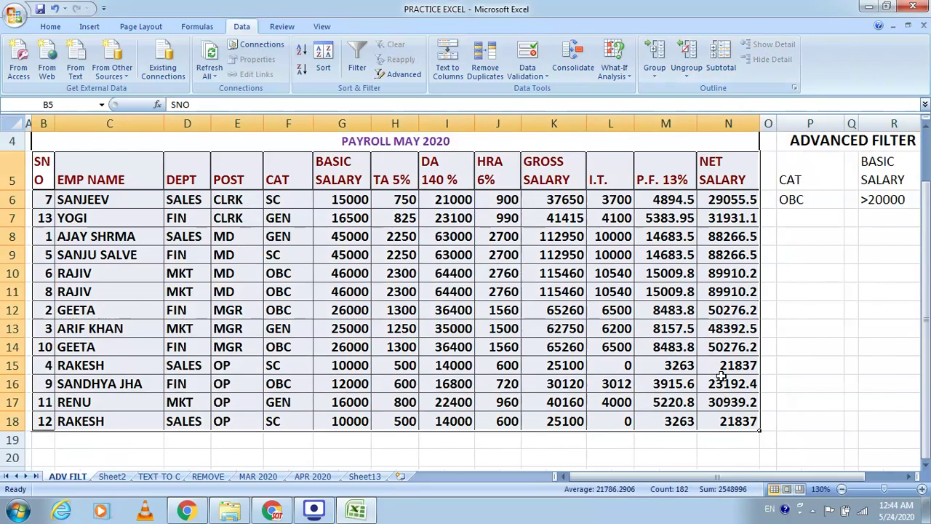
left_click(728, 70)
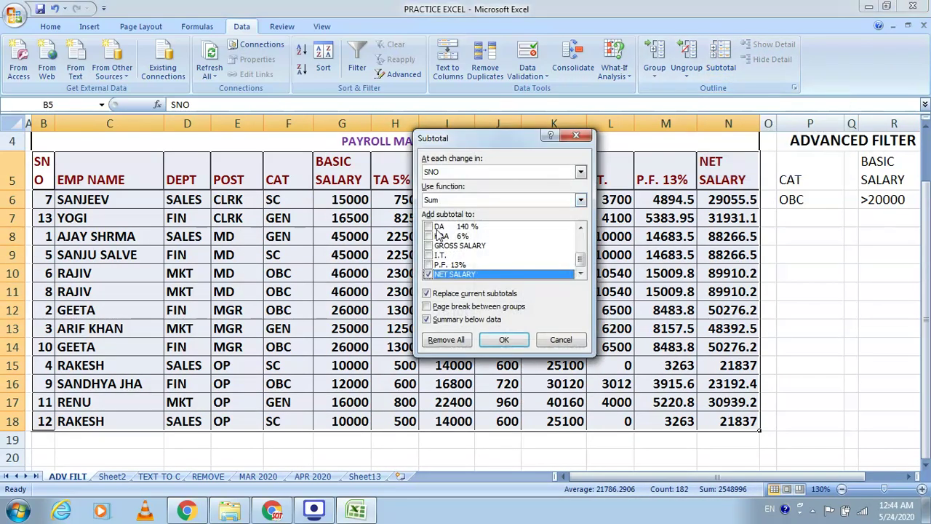
left_click(467, 171)
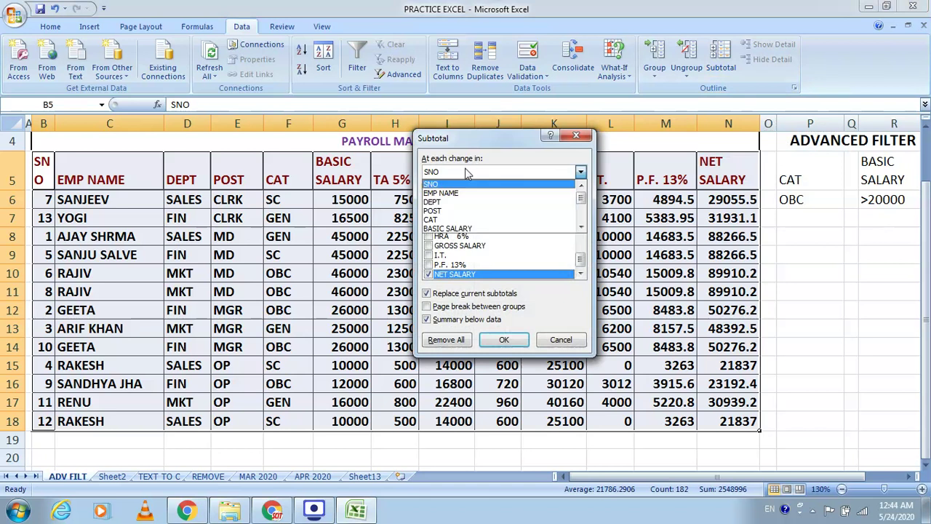
left_click(458, 211)
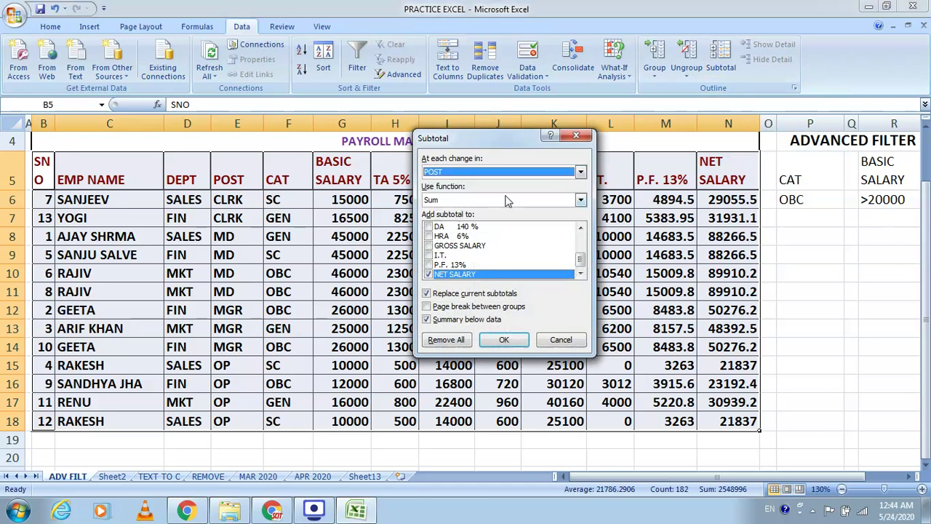
left_click(428, 246)
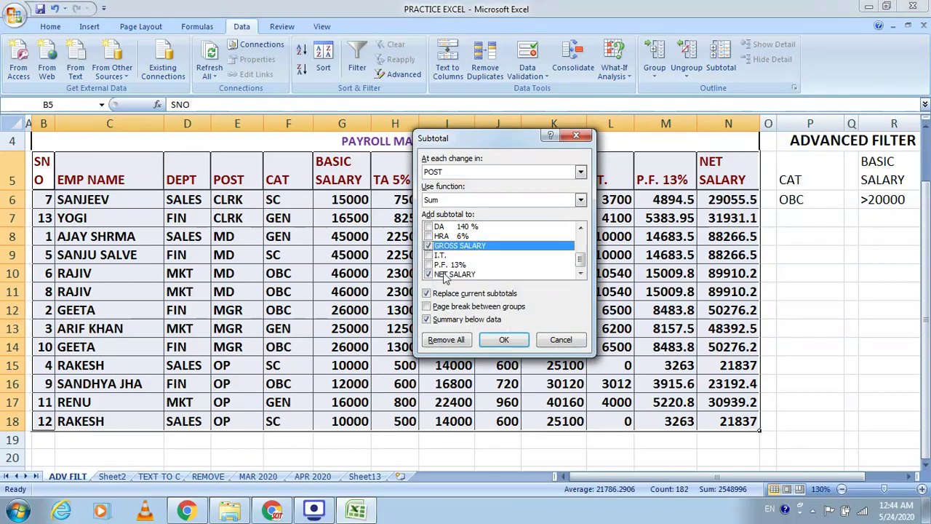
left_click(507, 343)
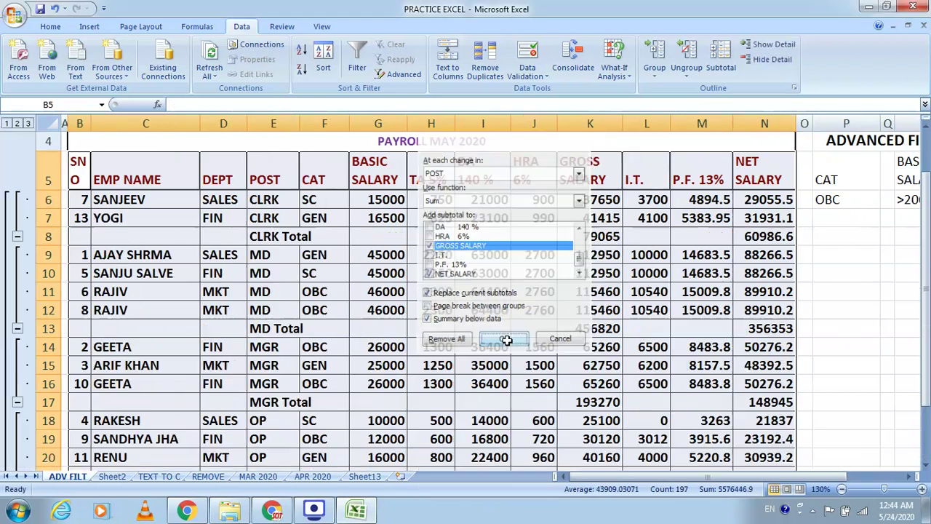
Examine the gross and net salary subtotals for each post and the grand total below the payroll table
left_click(203, 256)
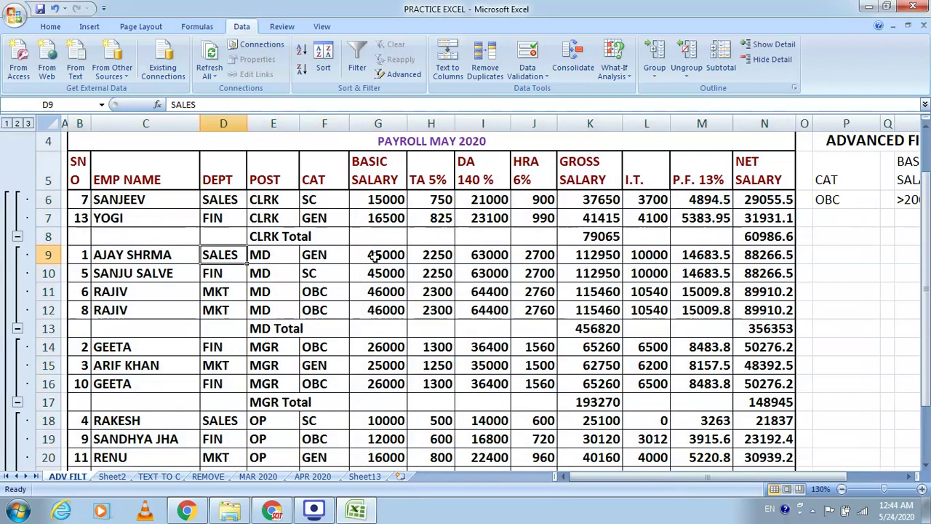
left_click(263, 238)
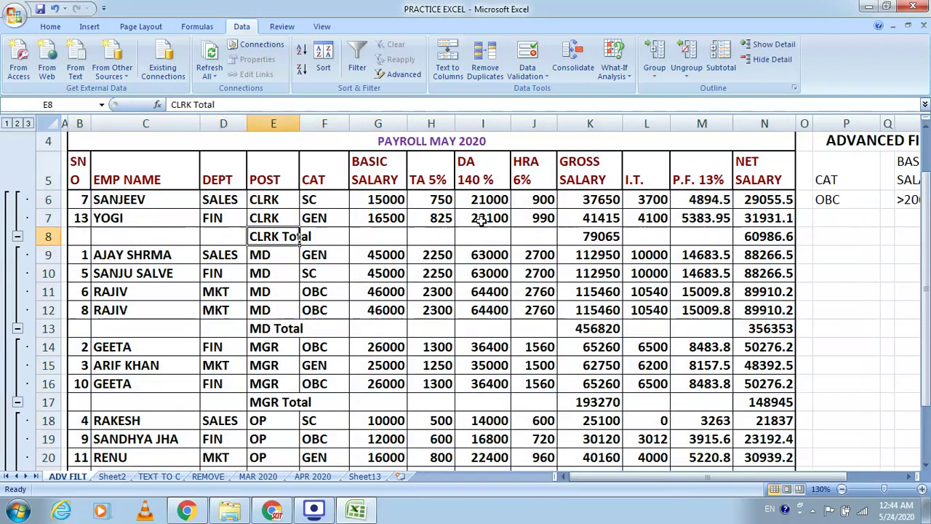
left_click(595, 237)
left_click(782, 242)
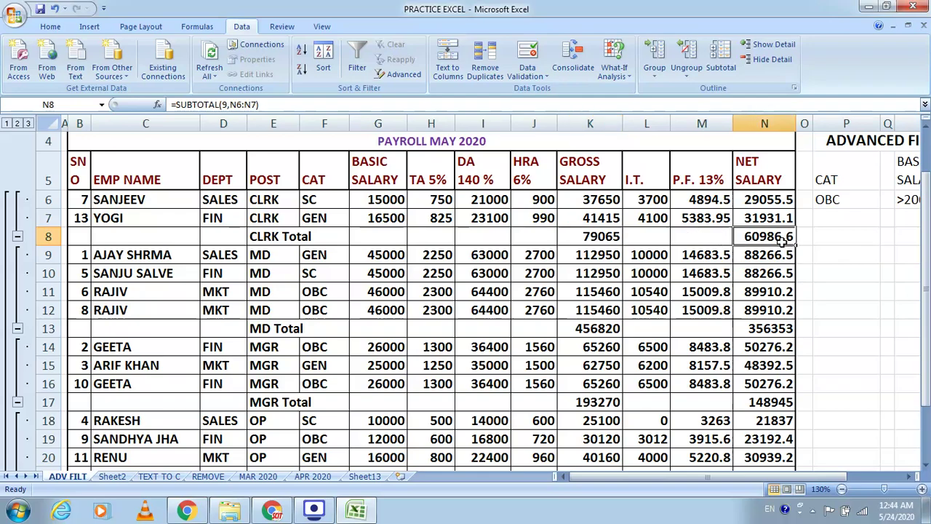
left_click(275, 331)
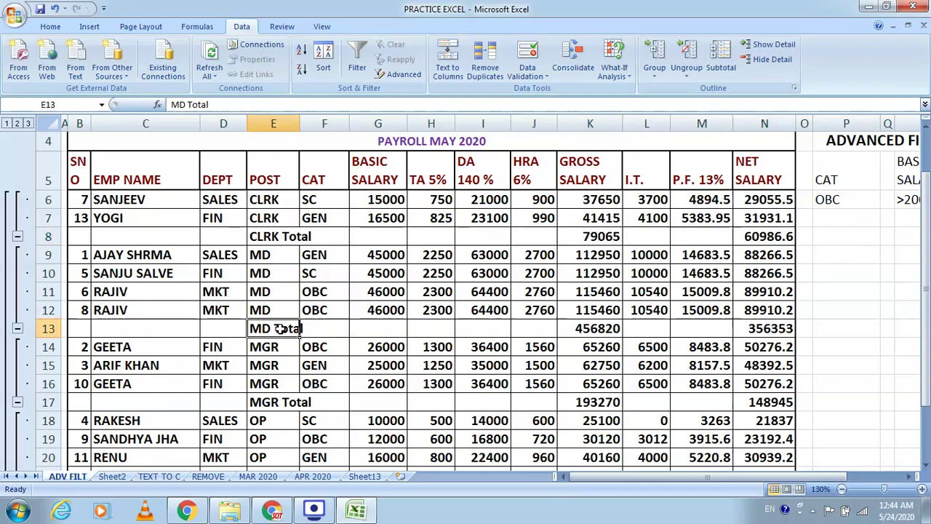
left_click(574, 327)
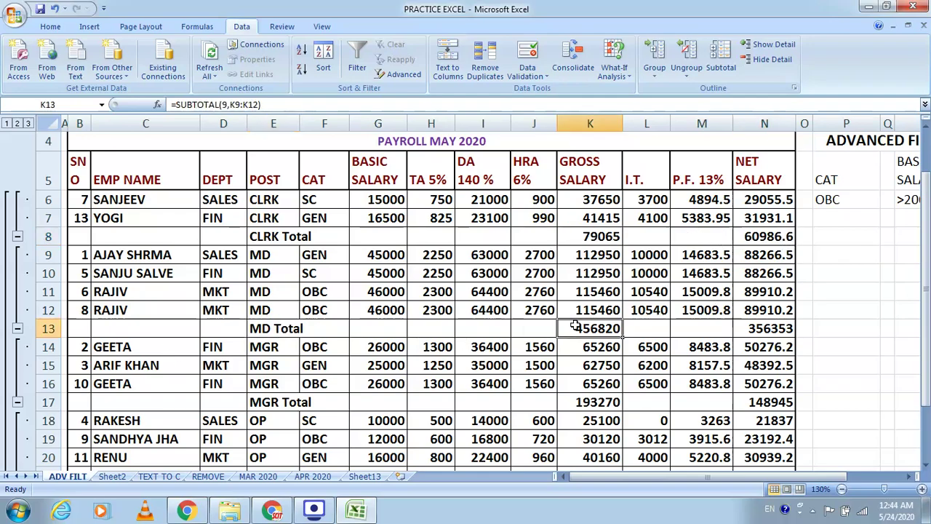
left_click(754, 328)
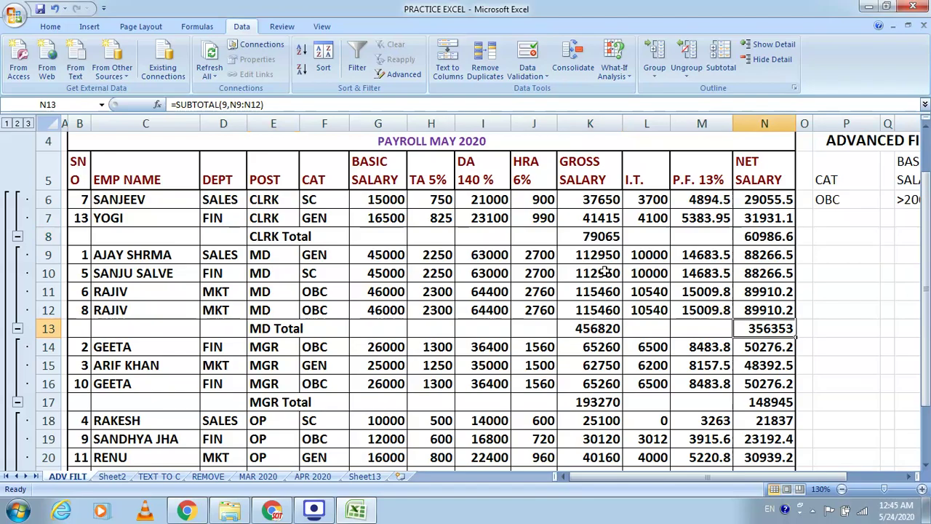
left_click(606, 328)
left_click(598, 406)
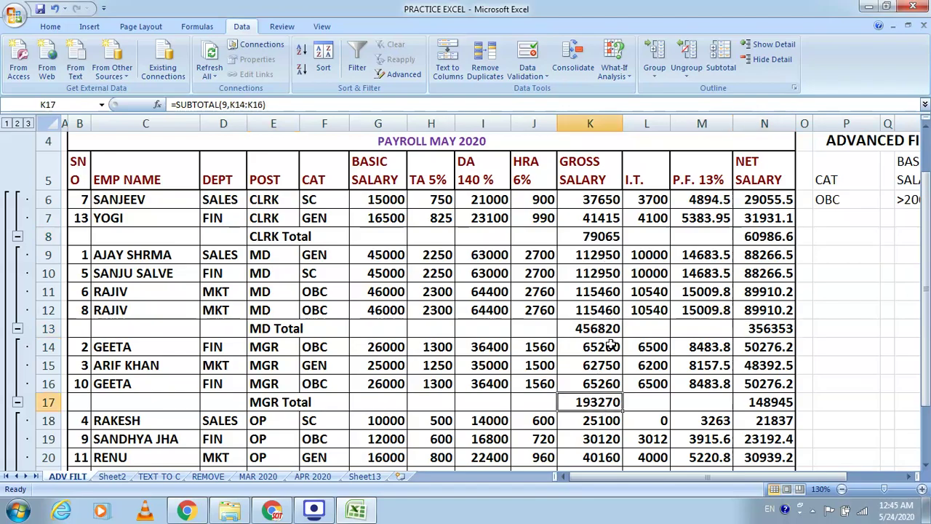
scroll(611, 437, "down", 2)
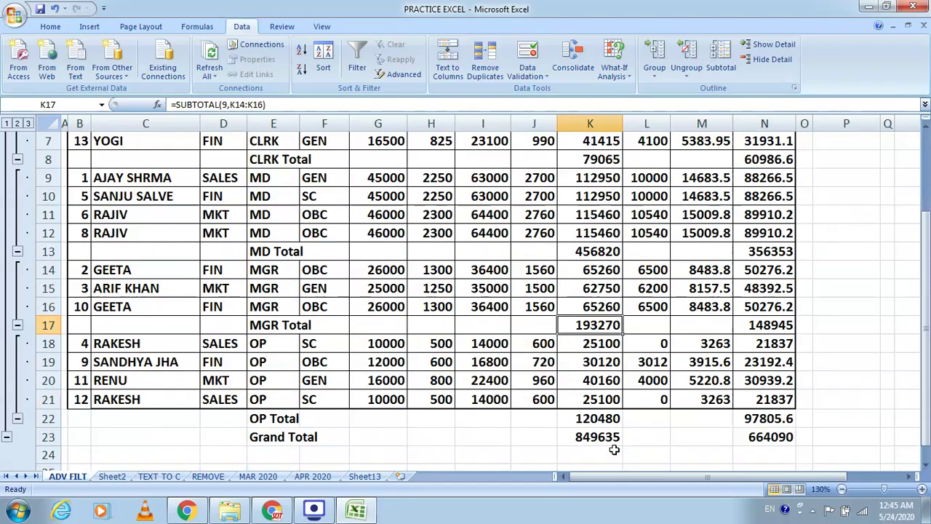
scroll(613, 443, "up", 3)
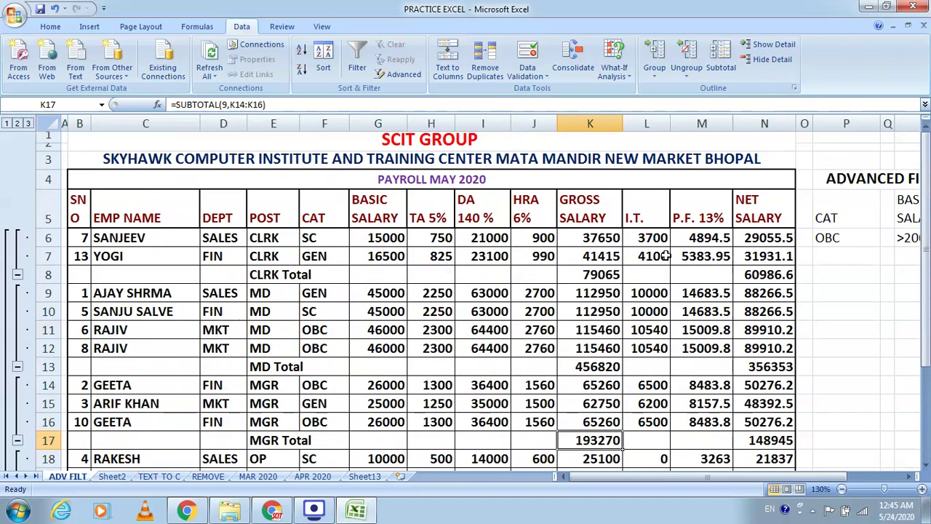
Hide the detail rows of the MGR, MD, CLRK and OP subtotals, and expand the CLRK details again
left_click(764, 62)
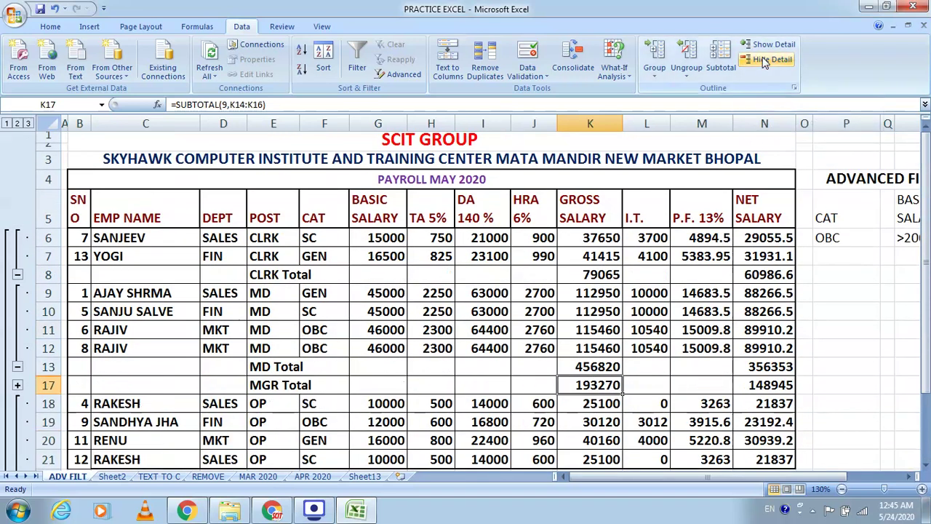
left_click(18, 368)
left_click(19, 276)
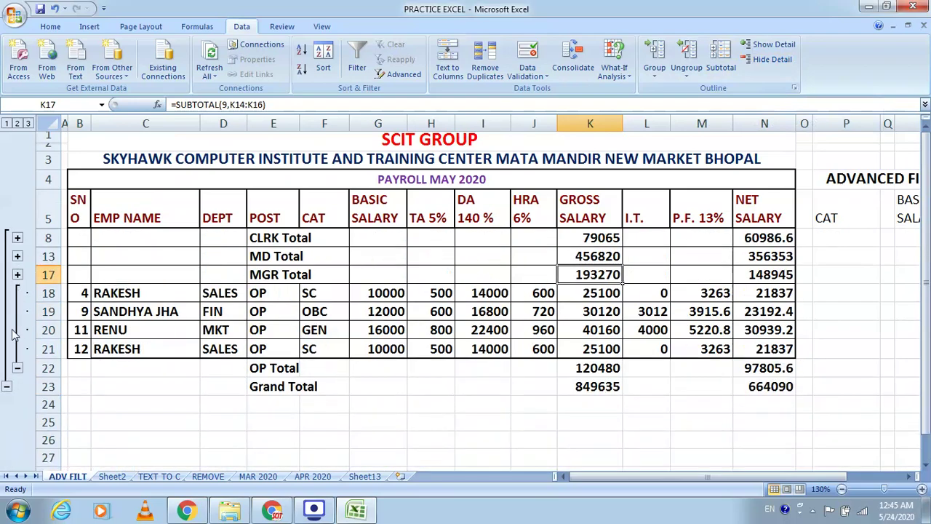
left_click(18, 369)
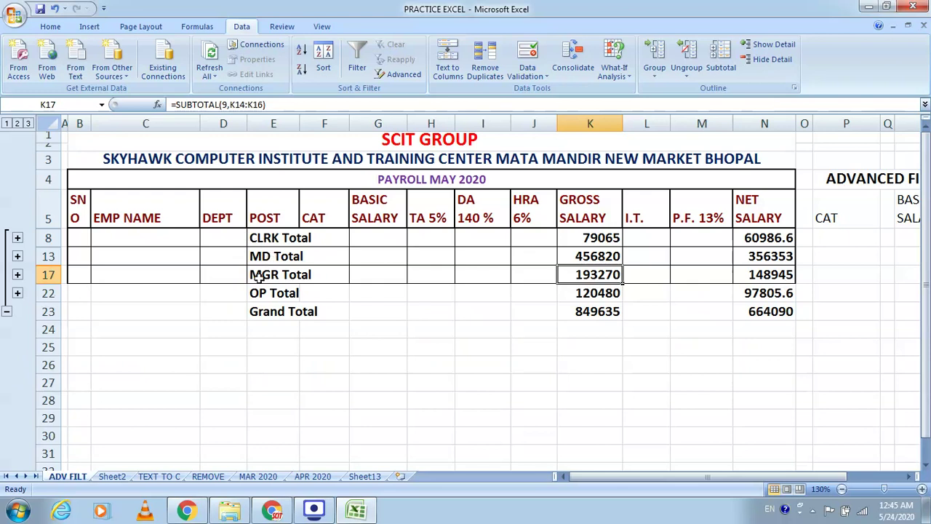
left_click(17, 239)
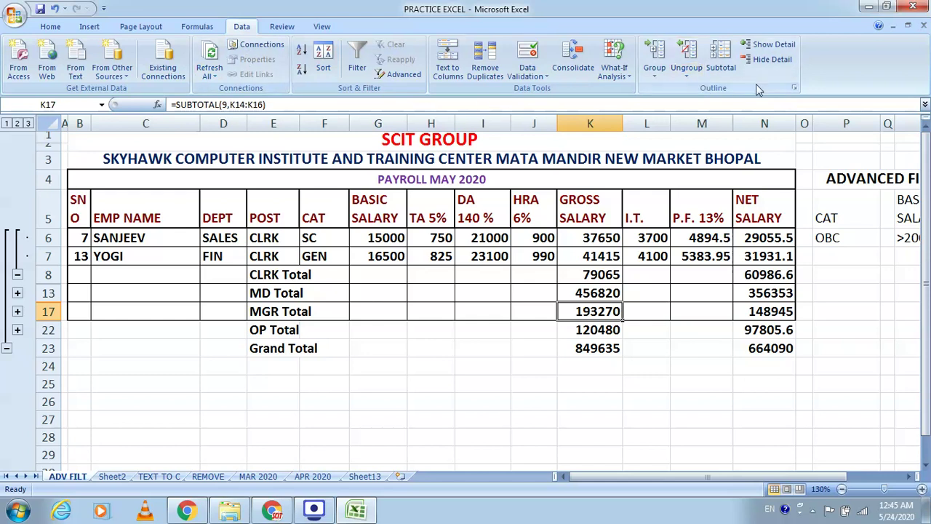
mouse_move(320, 514)
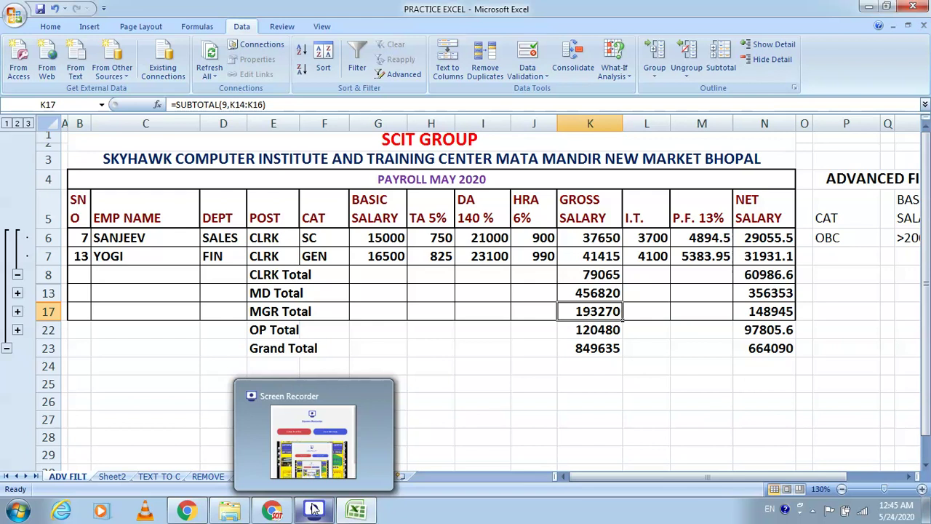
left_click(314, 509)
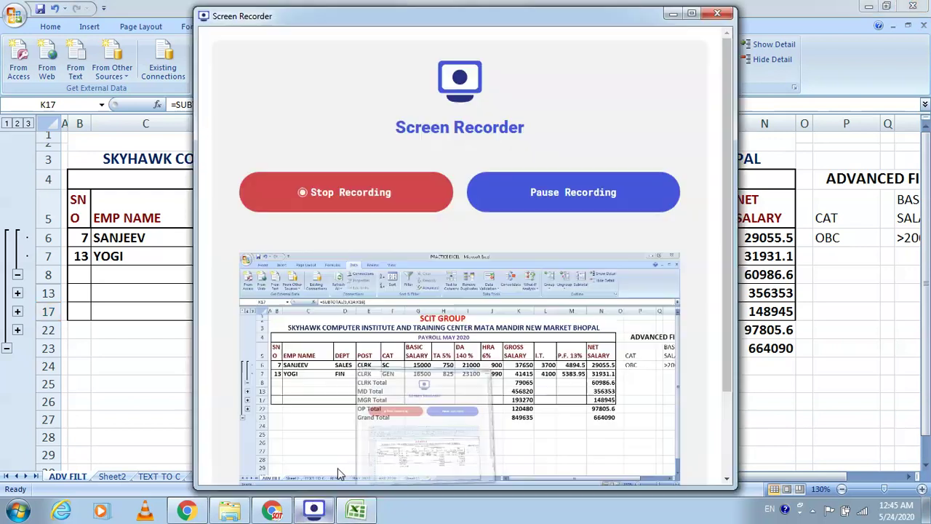